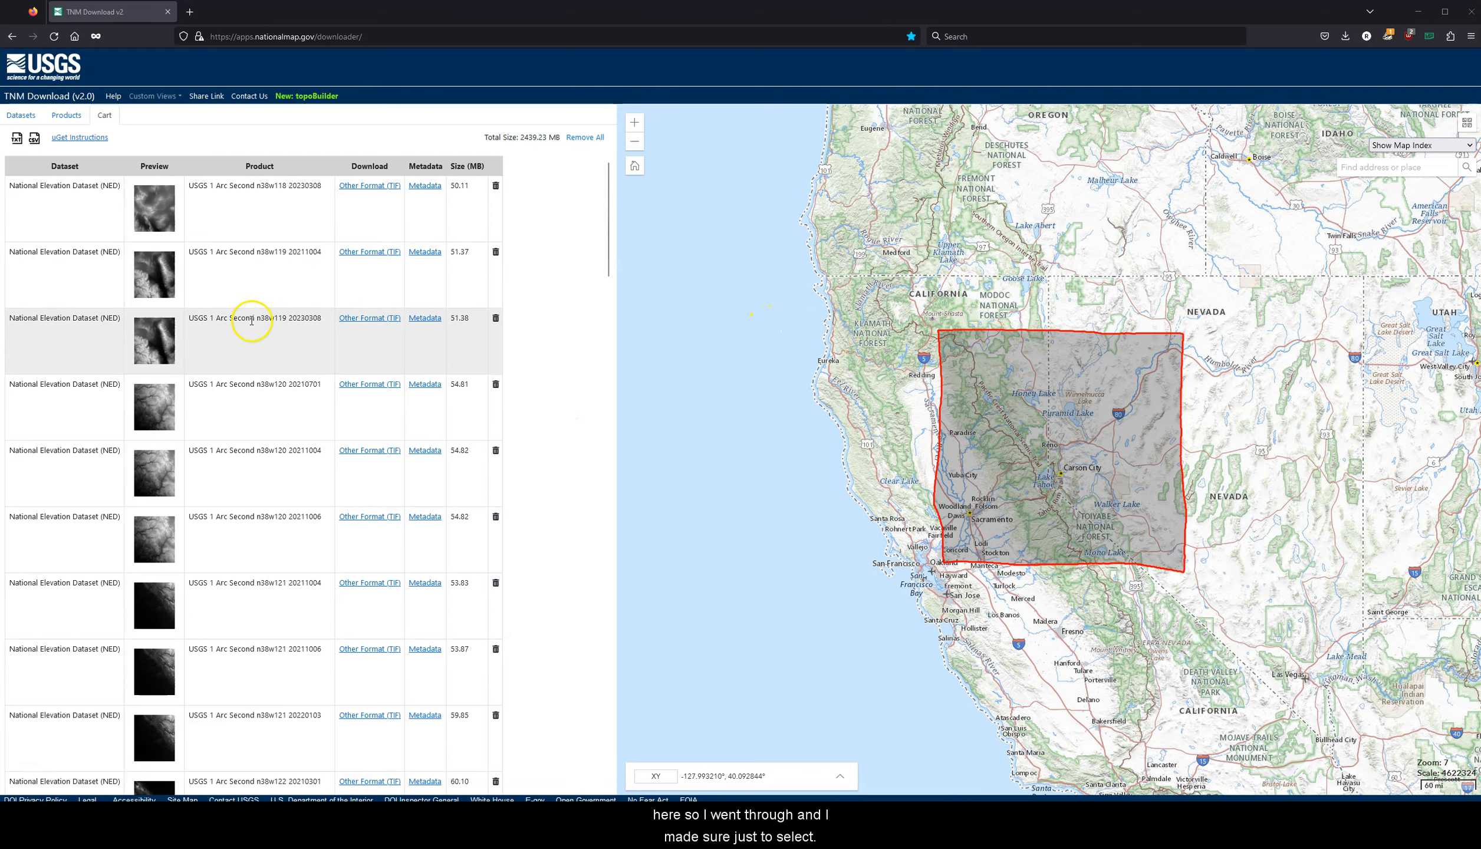
Export the cart's product links as a text file and open the downloaded data file from its folder to check the links.
scroll(271, 340, "down", 15)
scroll(296, 586, "up", 15)
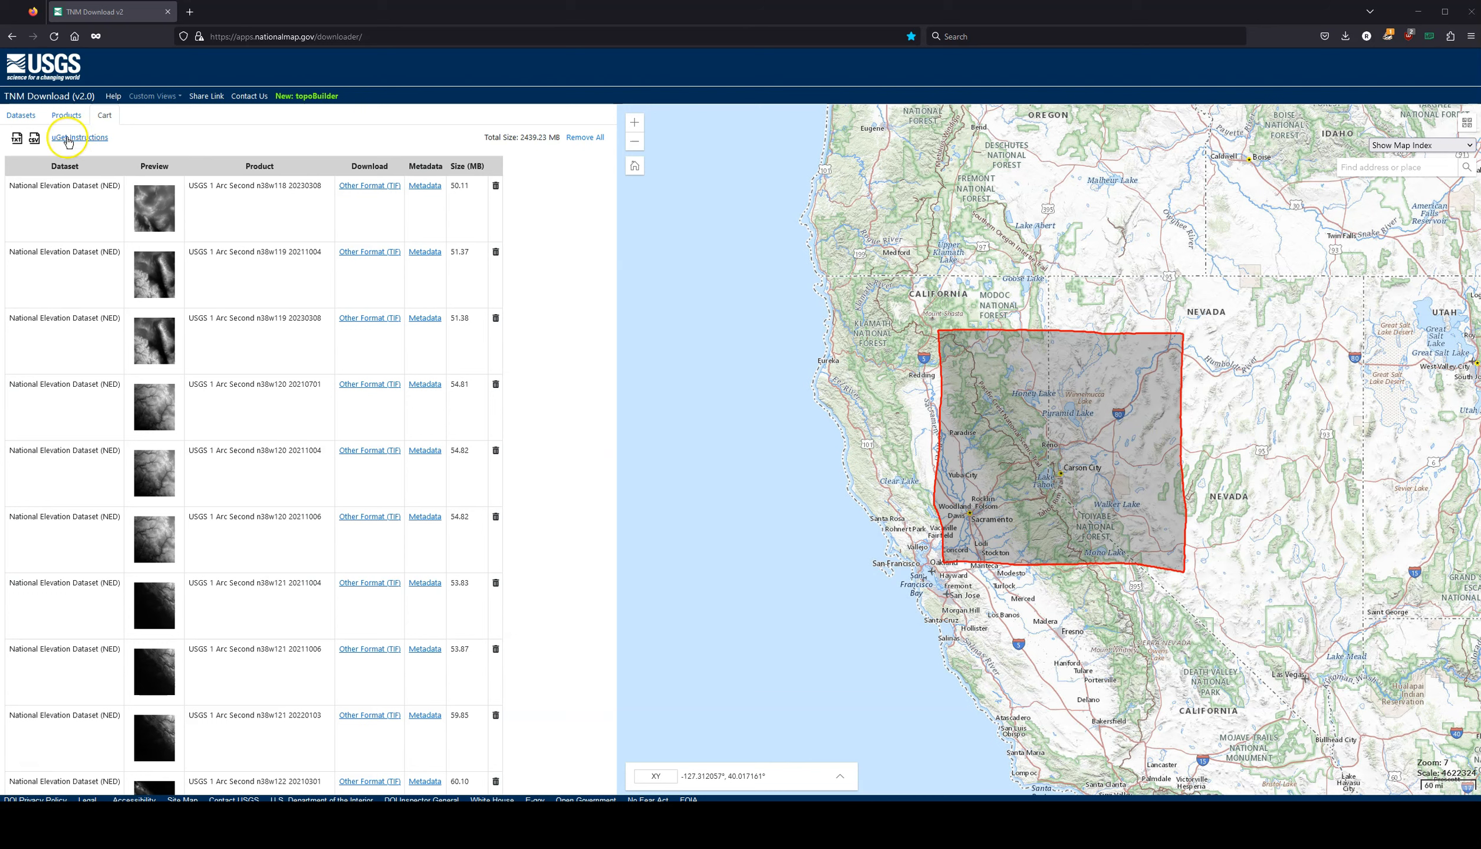
left_click(17, 141)
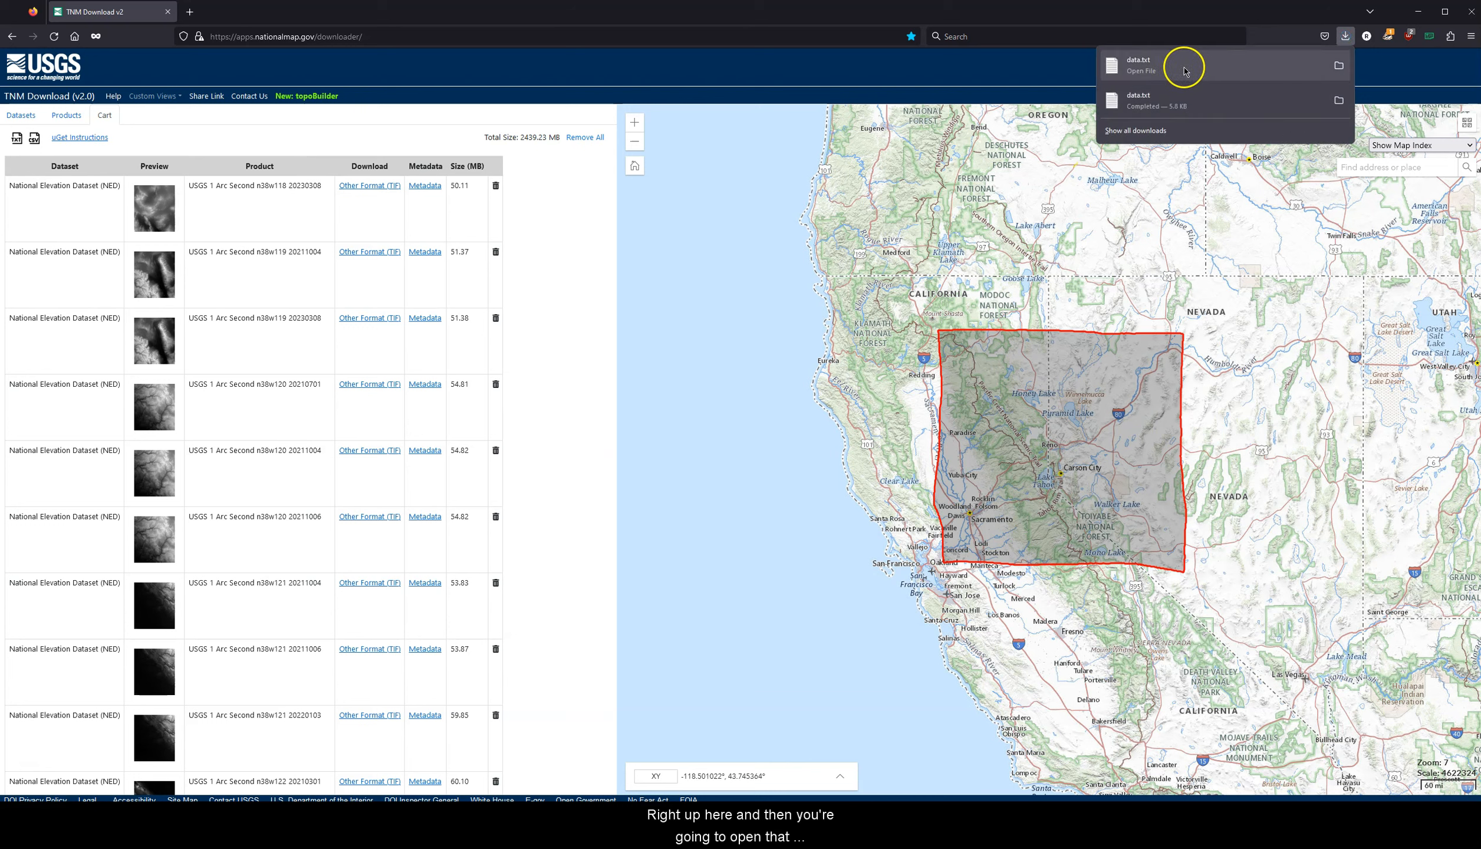
left_click(1338, 65)
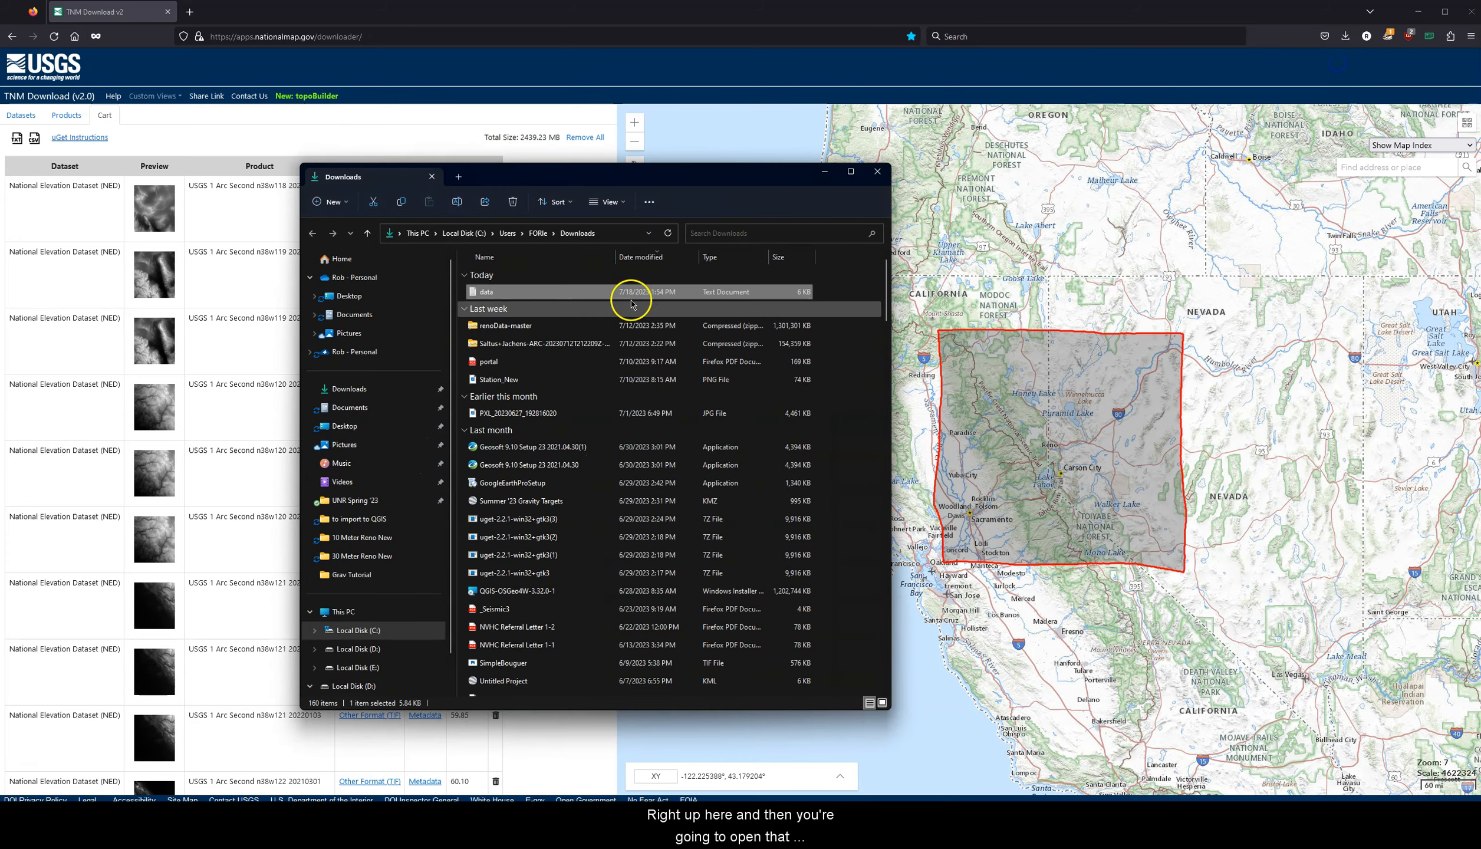
double_click(502, 294)
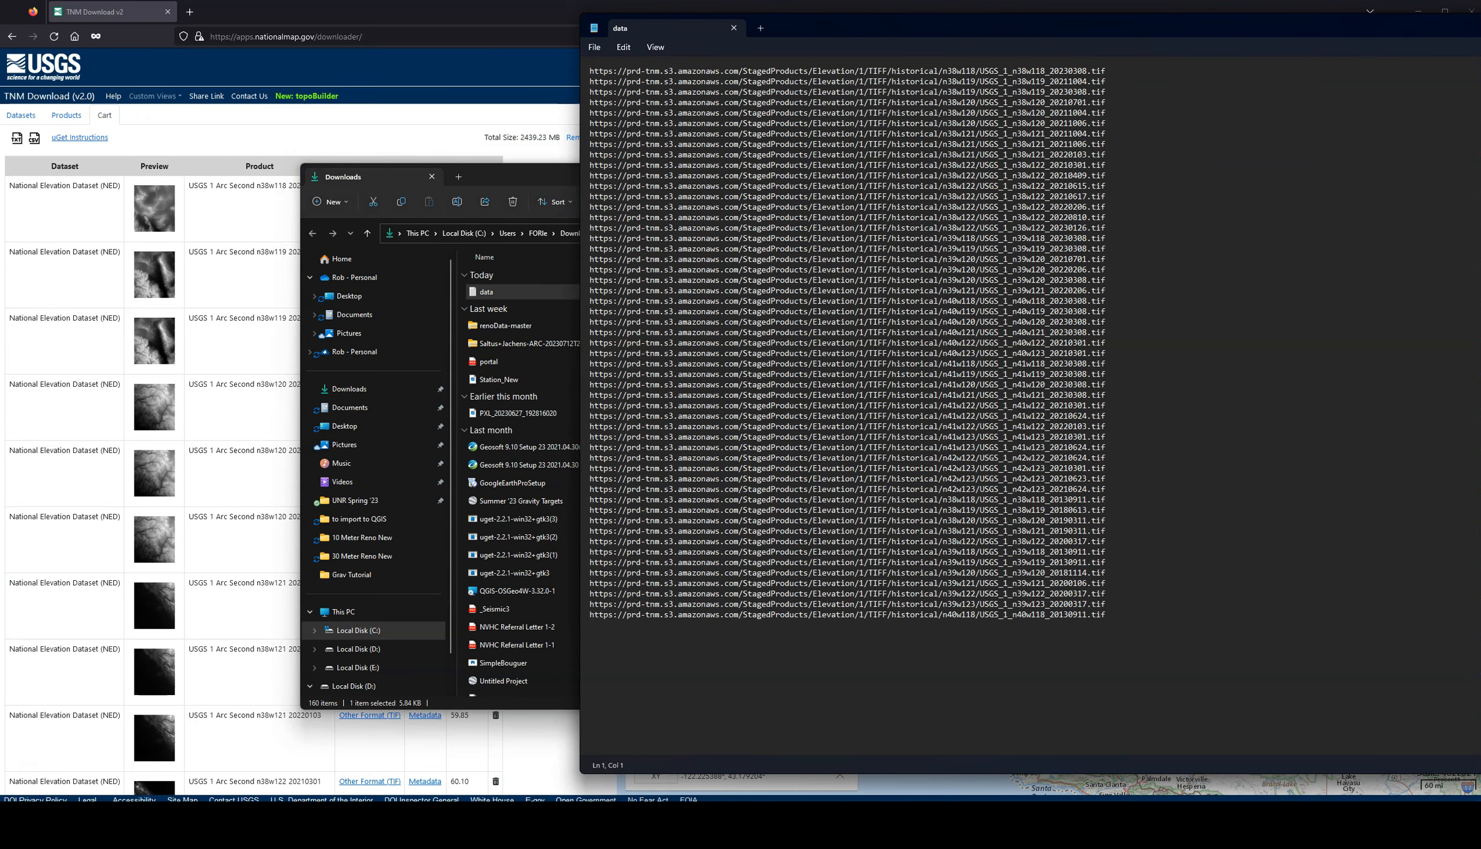
key("alt+F4")
Rename the downloaded data text file as 30m_DEM_RENO_NEW.
left_click(487, 295)
left_click(486, 295)
type("30m_")
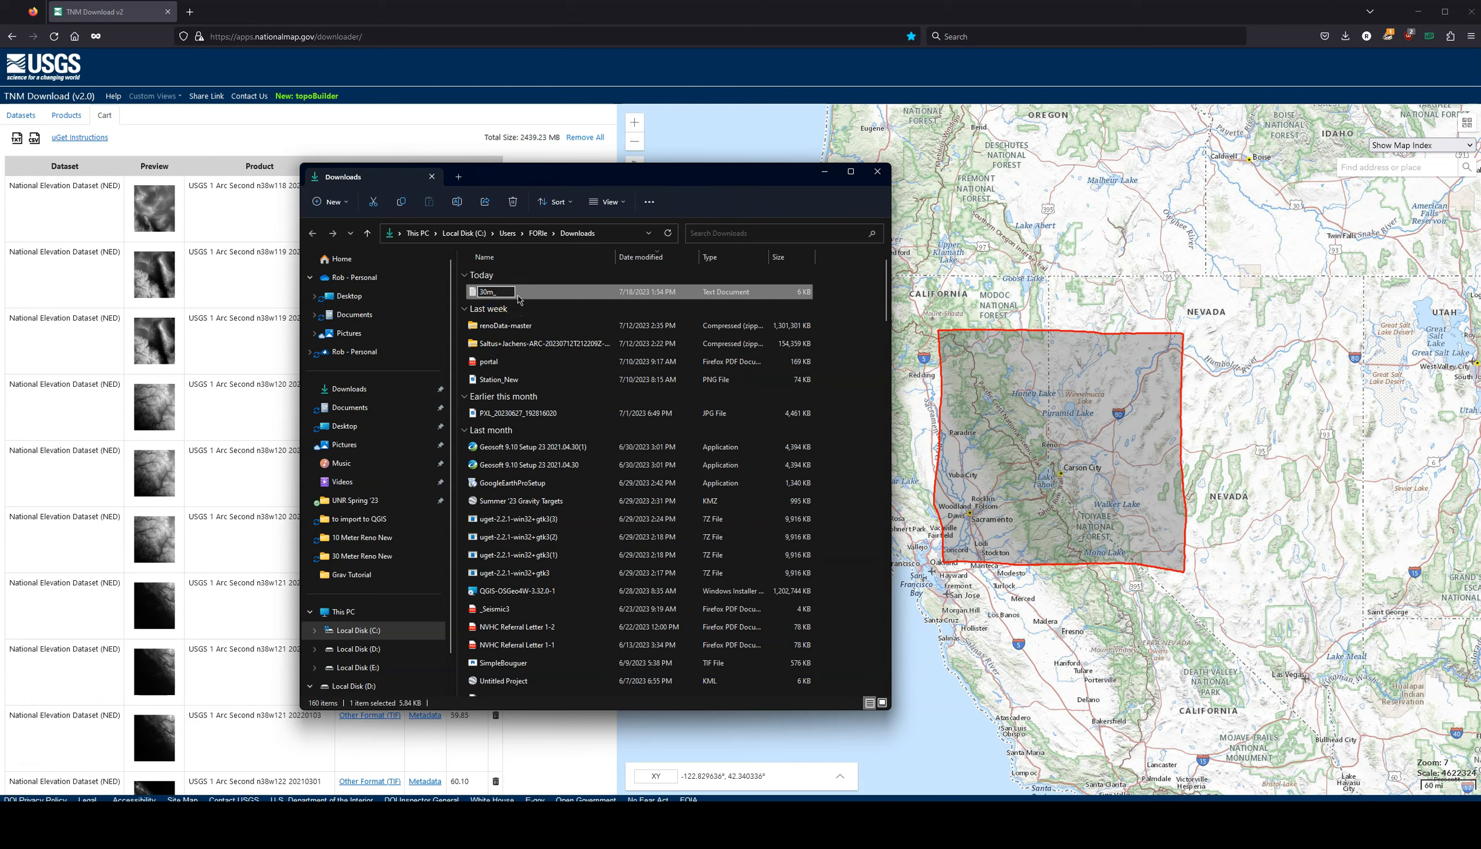
type("DEM_RENO_NEW")
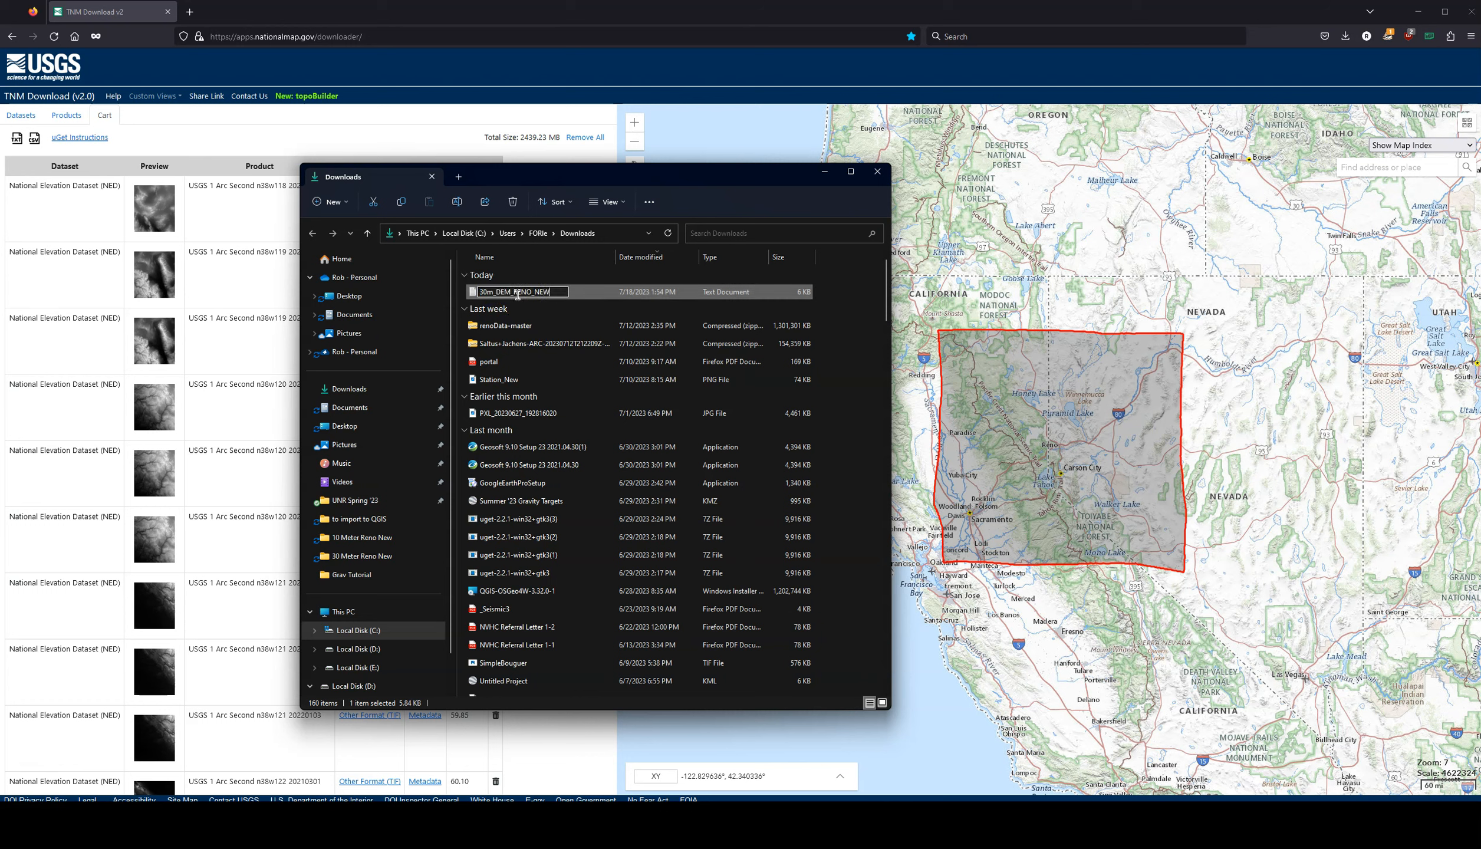
key("Return")
Move the 30m_DEM_RENO_NEW text file into the 30 Meter Reno New folder, check it there and close the file window.
left_click_drag(573, 291, 365, 556)
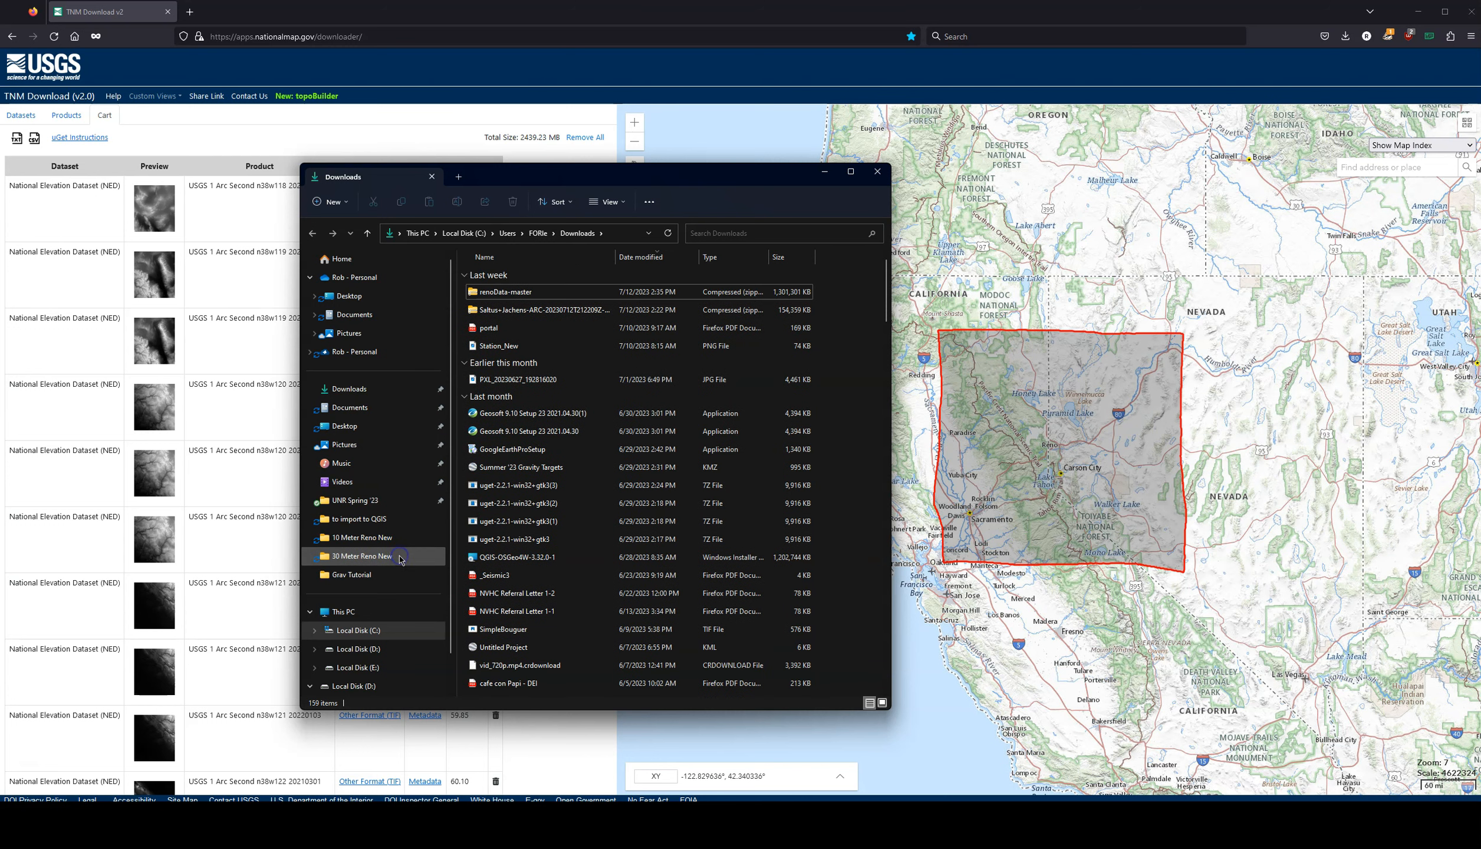
left_click(372, 557)
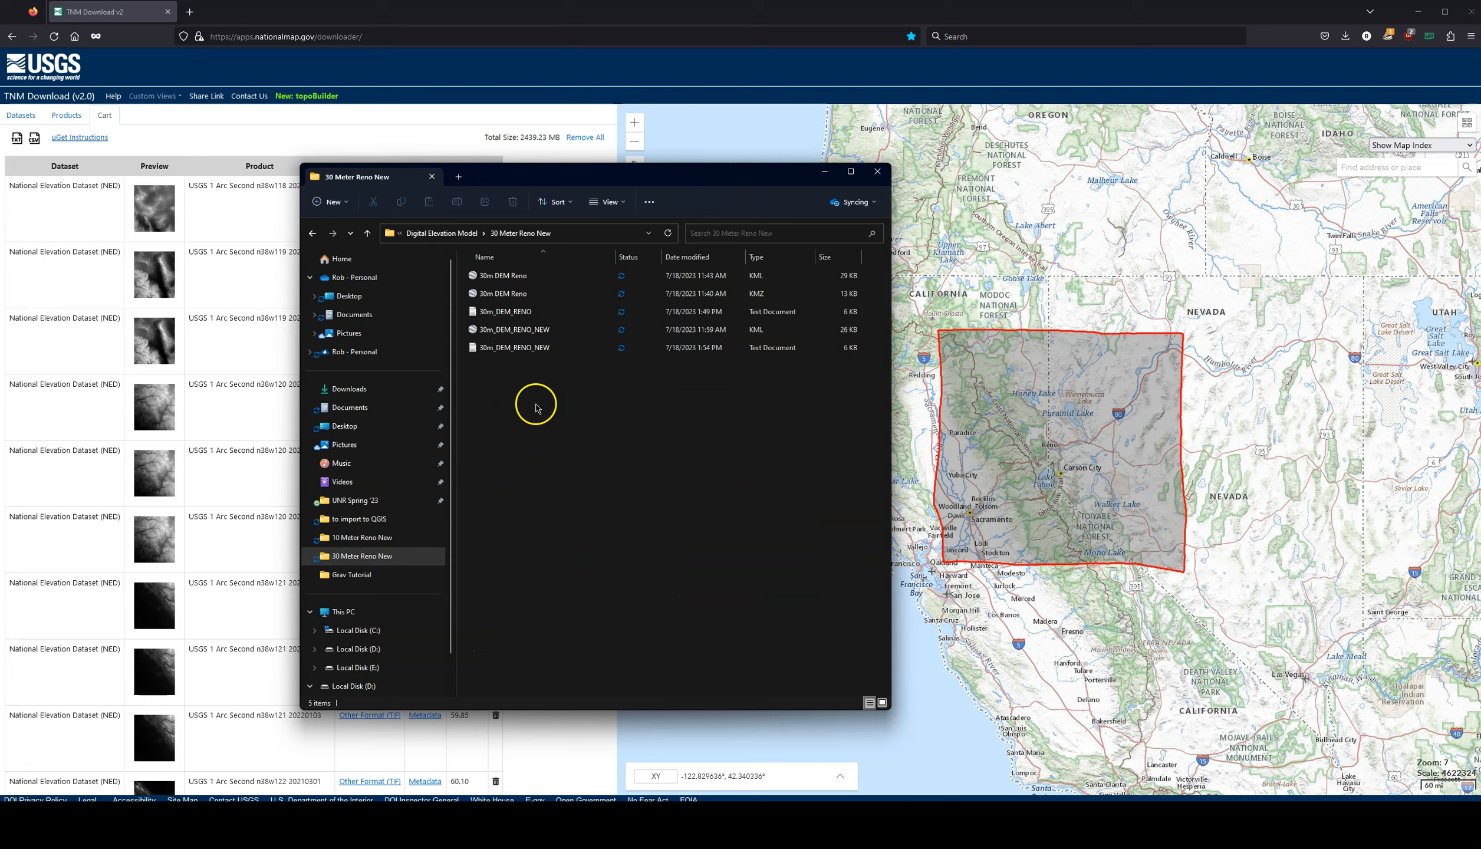
left_click(528, 351)
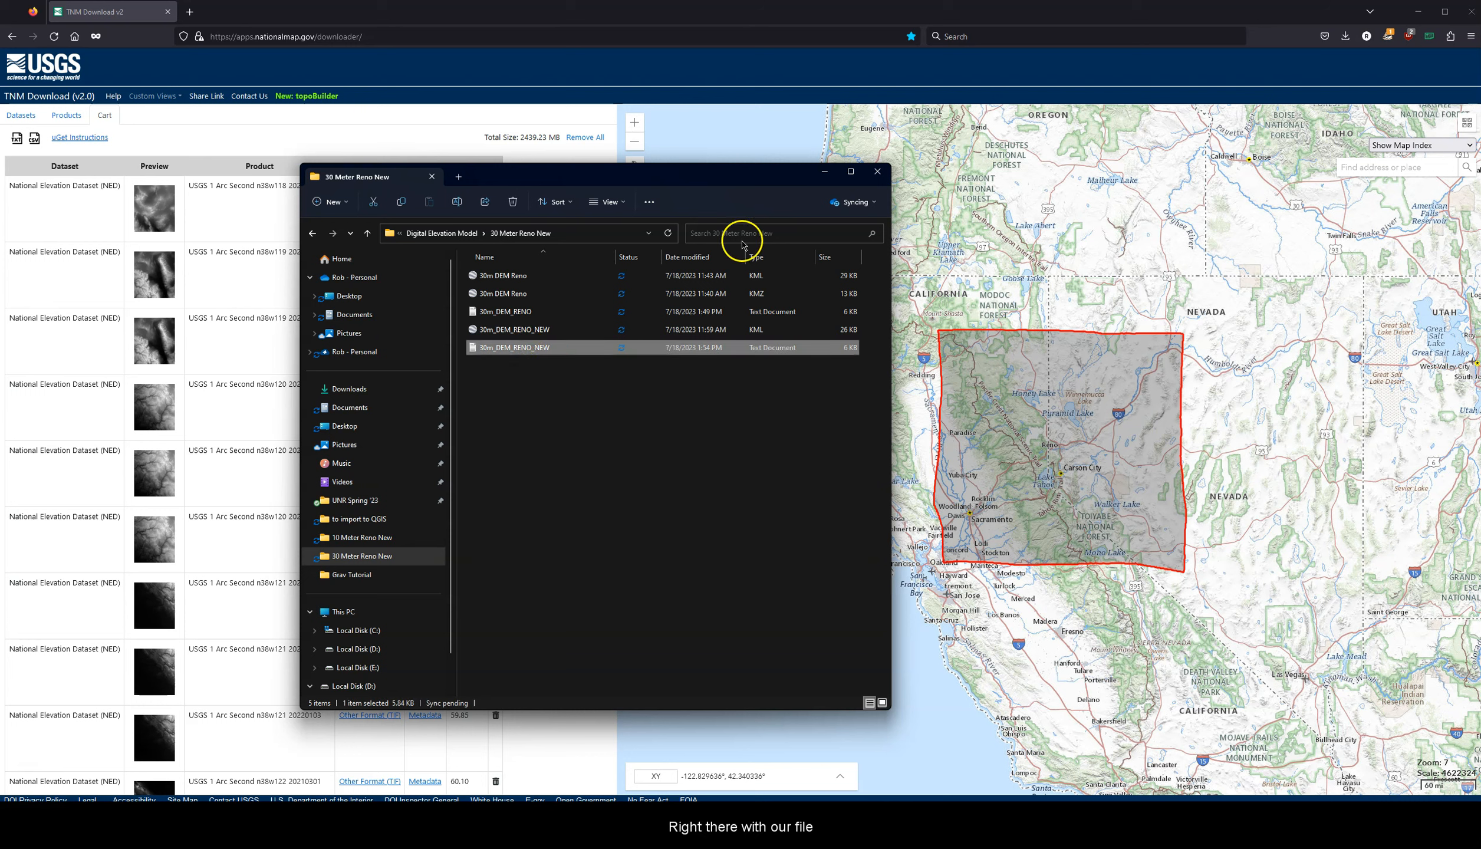
left_click(875, 172)
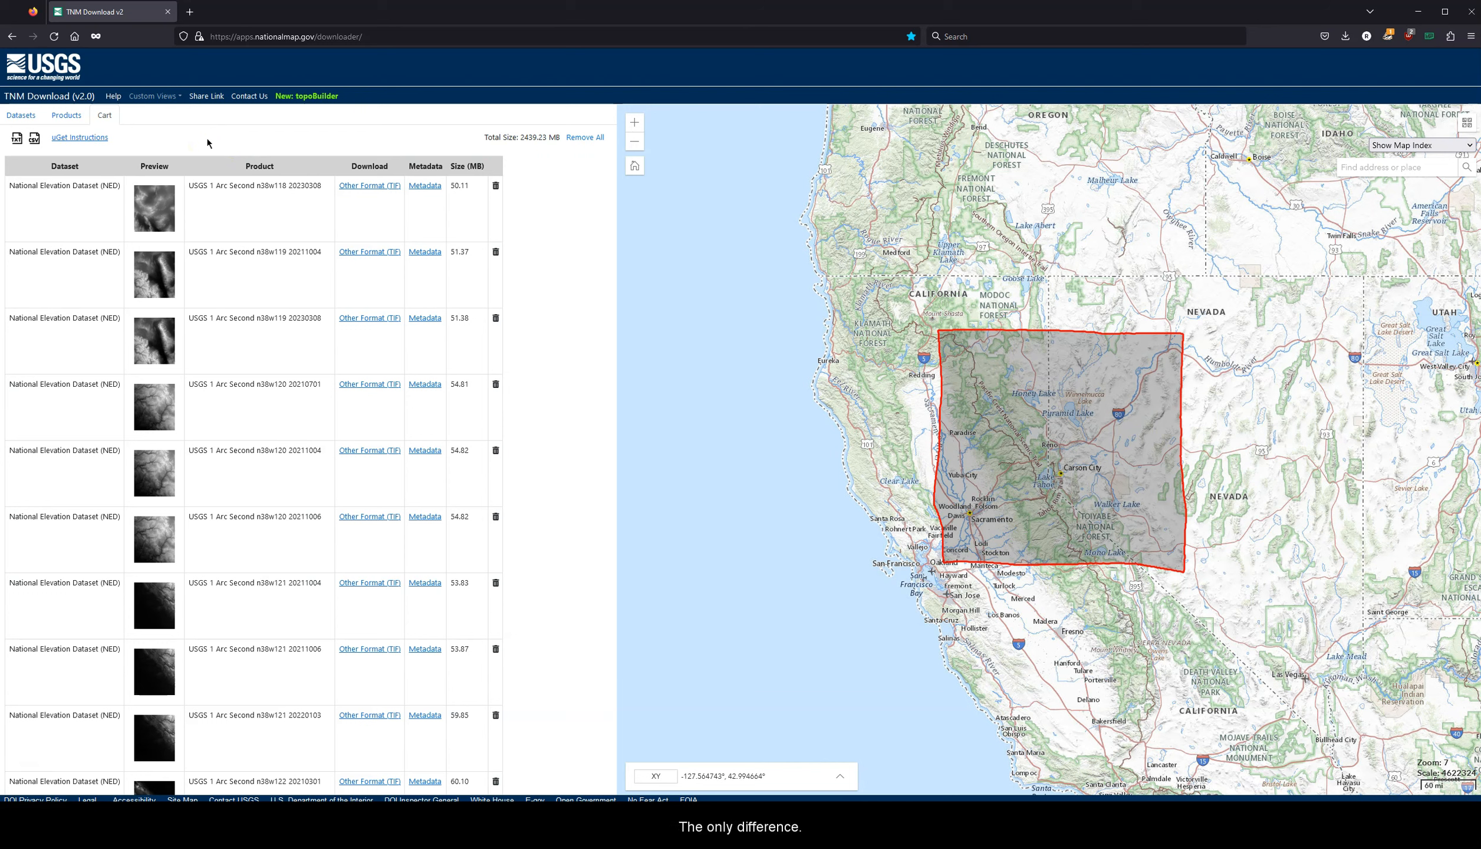
left_click_drag(208, 185, 259, 186)
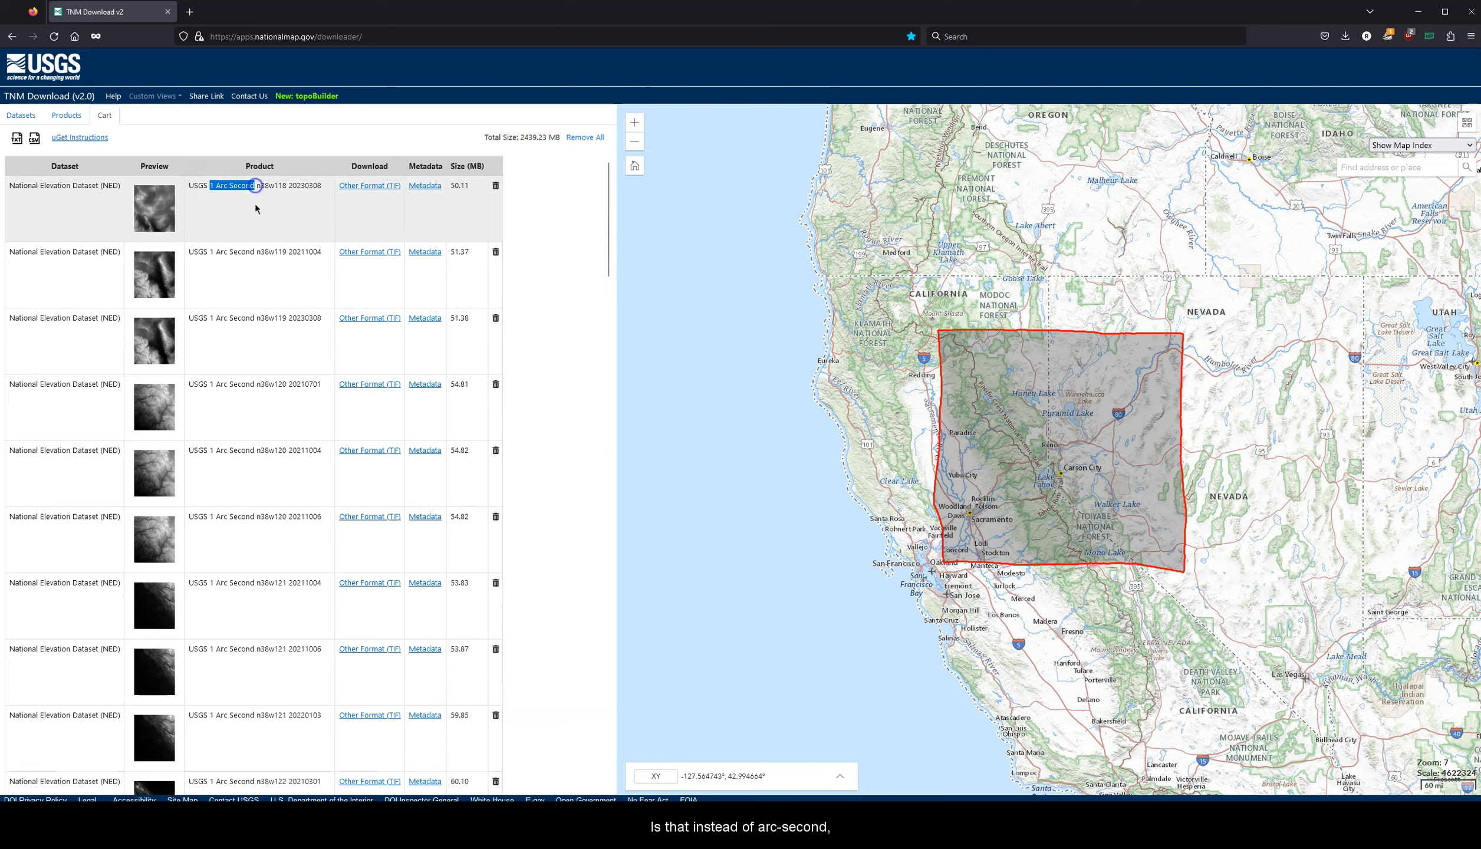
left_click(255, 206)
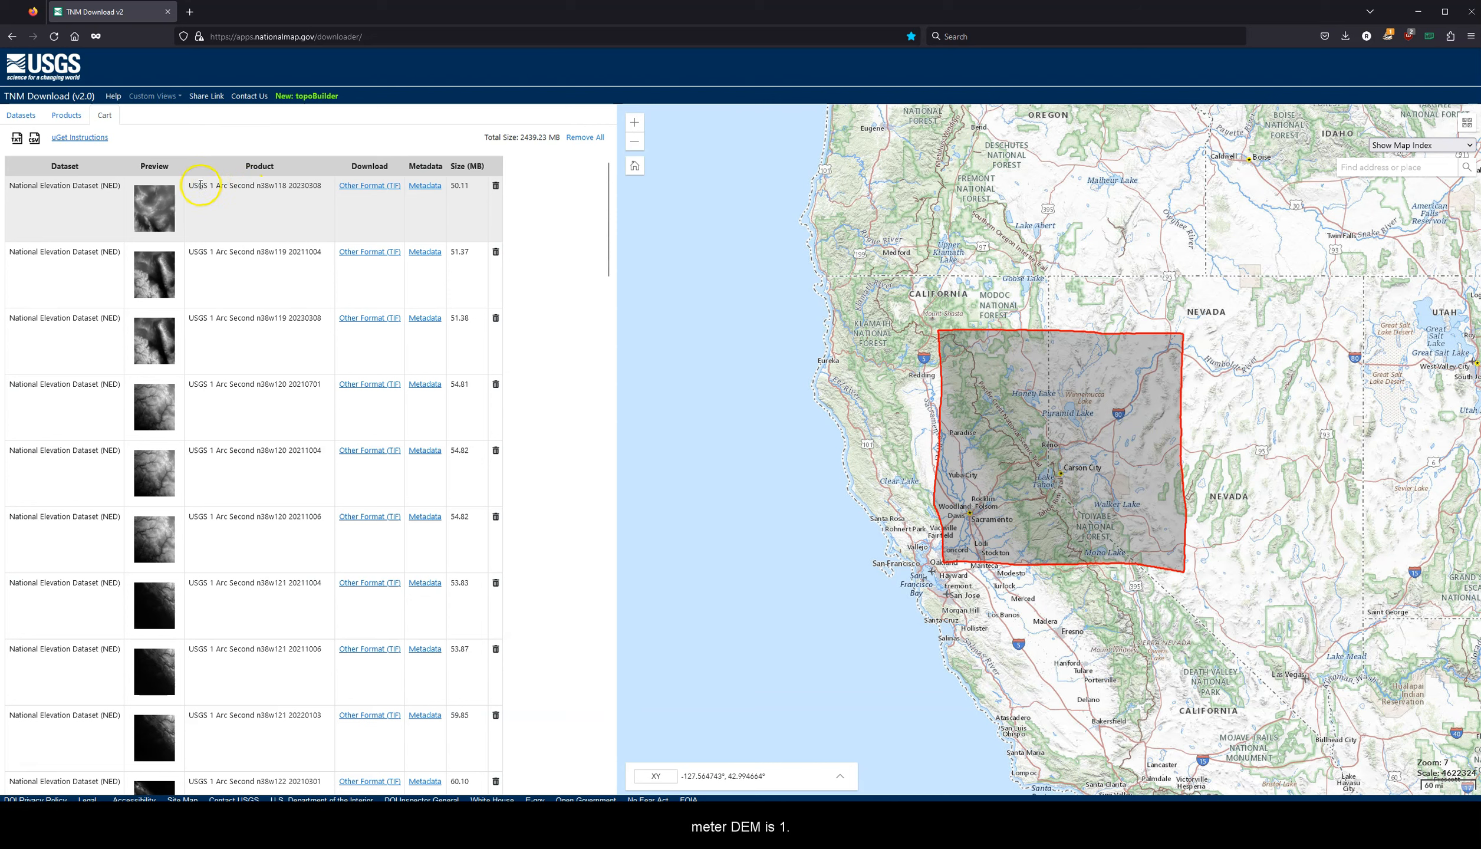
left_click_drag(210, 187, 245, 188)
left_click(265, 214)
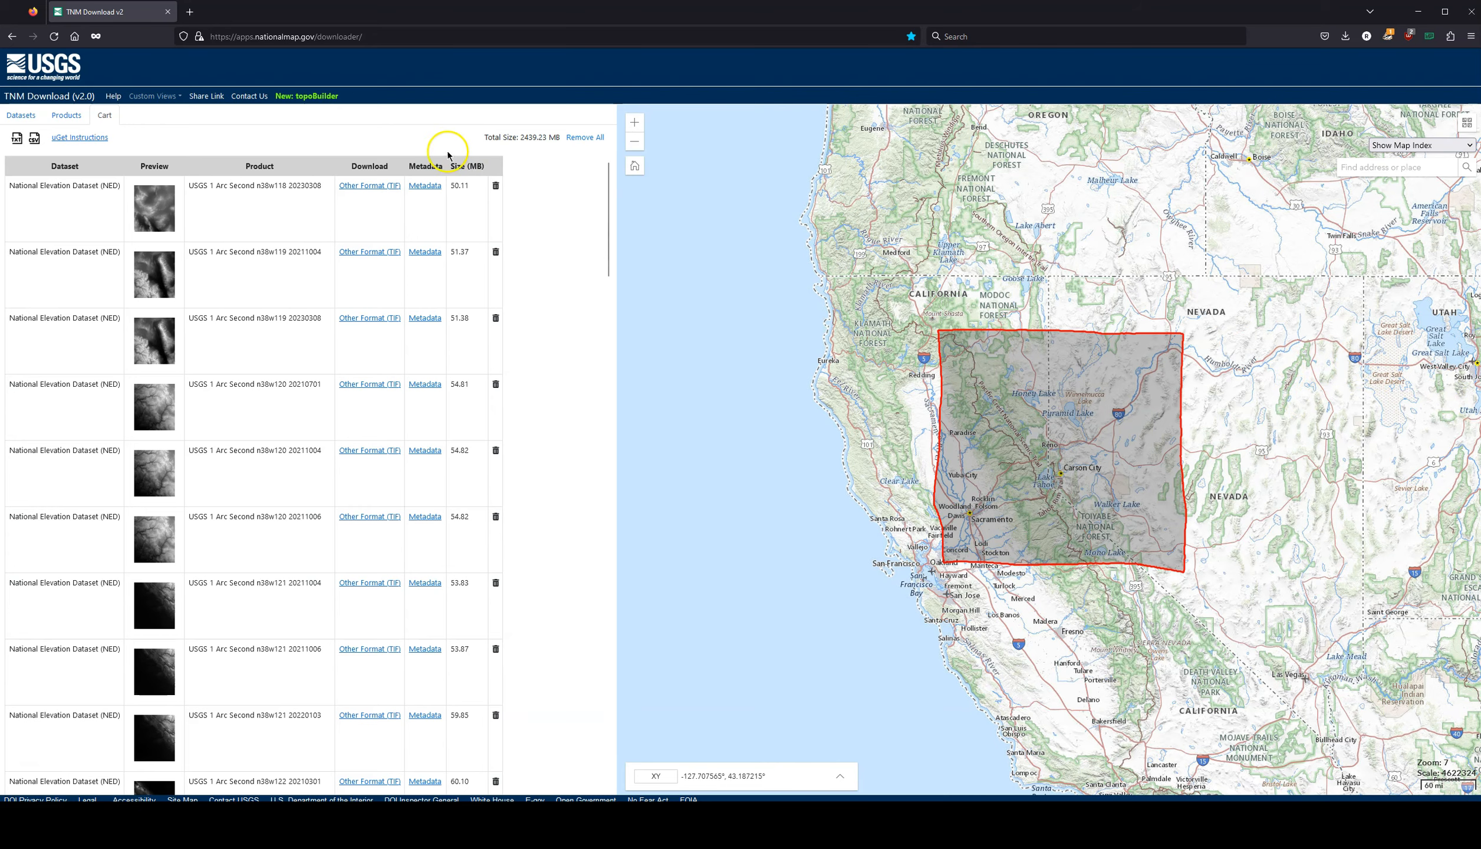
Minimize the browser and switch to uGet.
left_click(1417, 11)
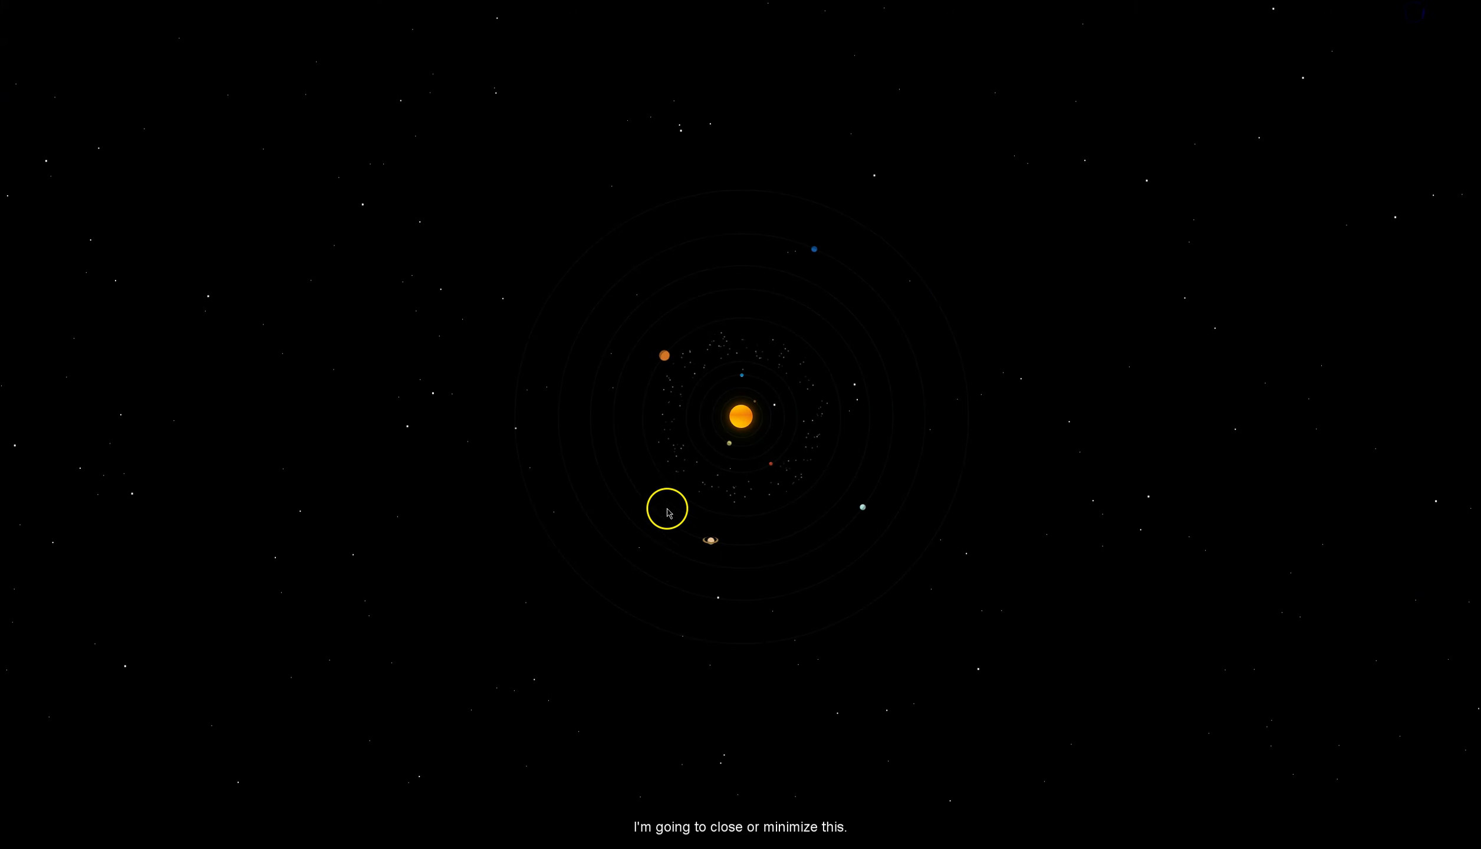
left_click(884, 794)
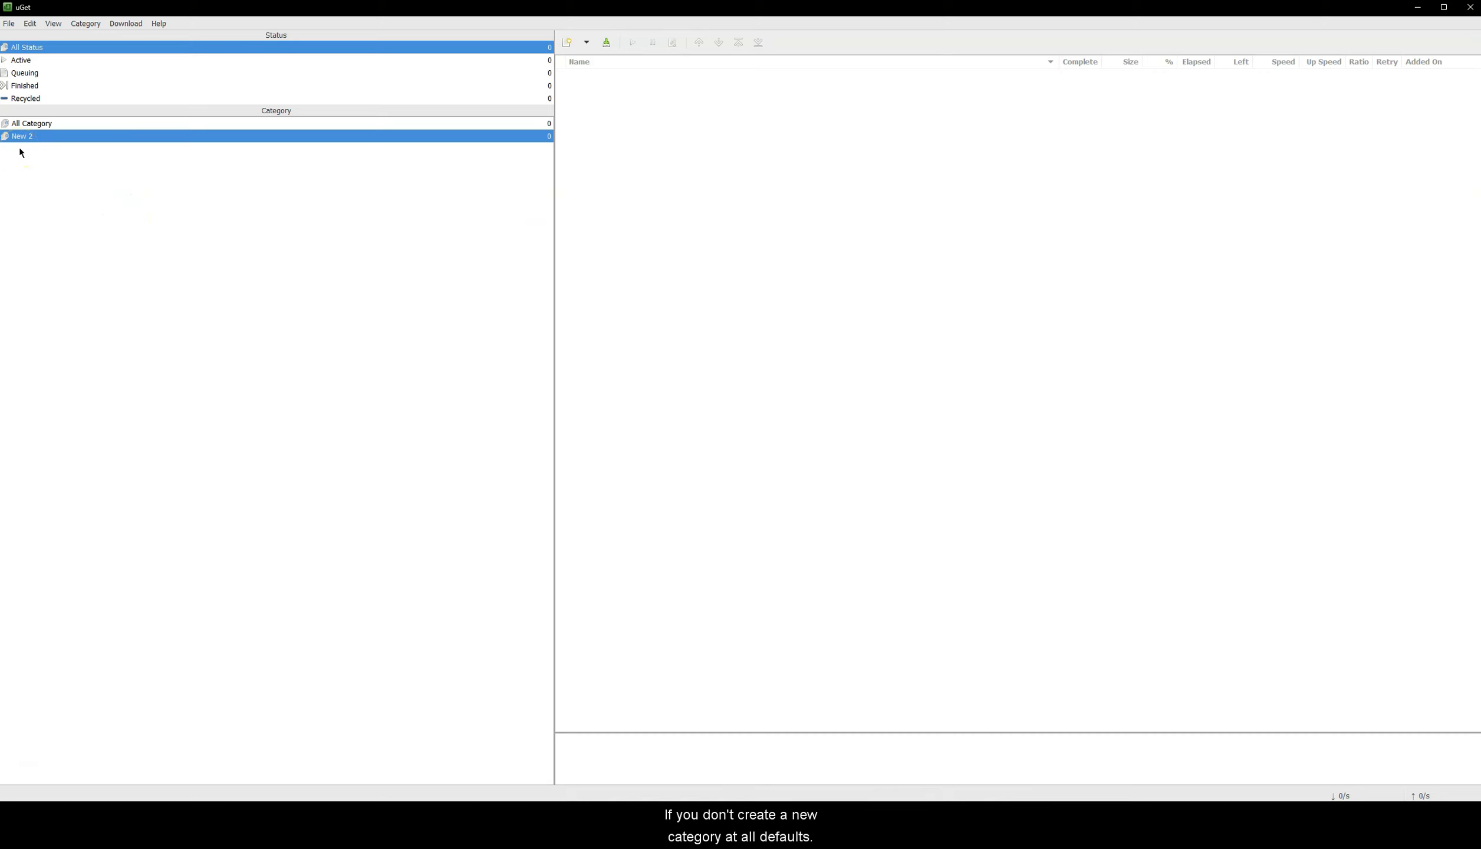
left_click(50, 169)
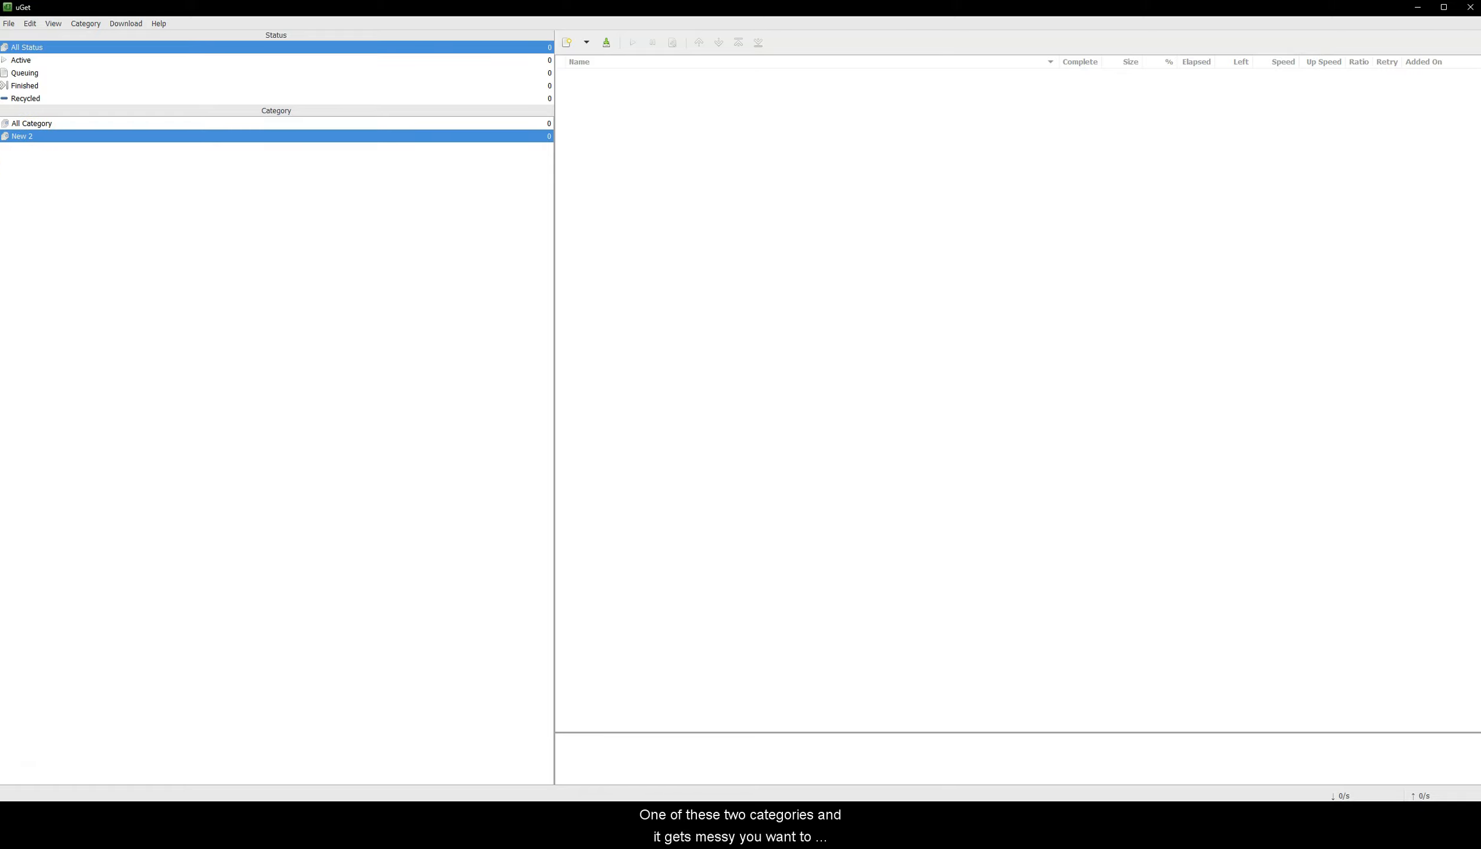
Create a new download category named 30m DEM Reno with 5 active downloads.
right_click(24, 154)
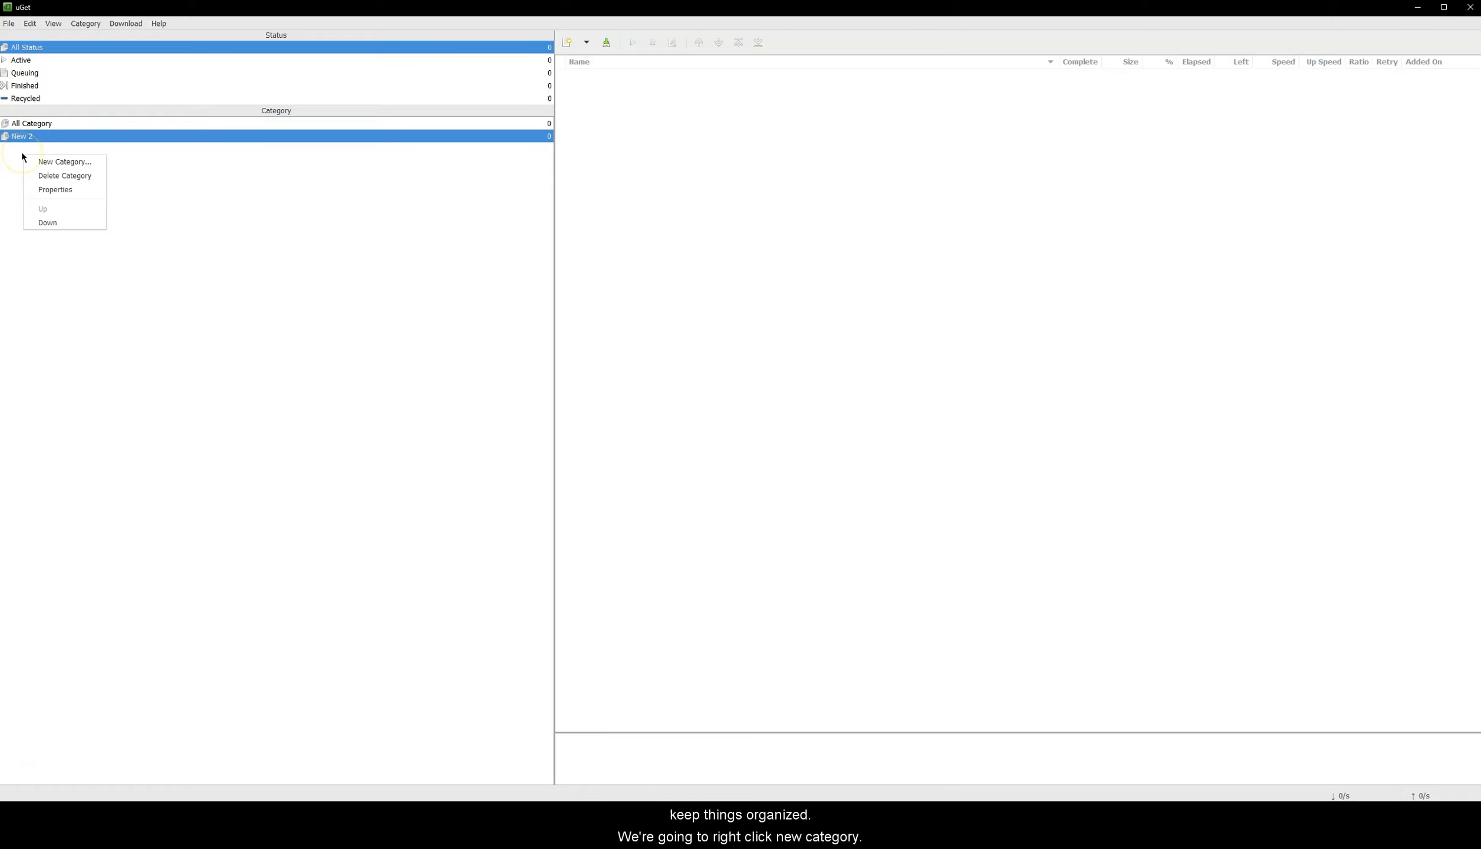
left_click(59, 160)
type("30,")
key("BackSpace")
key("BackSpace")
type("m")
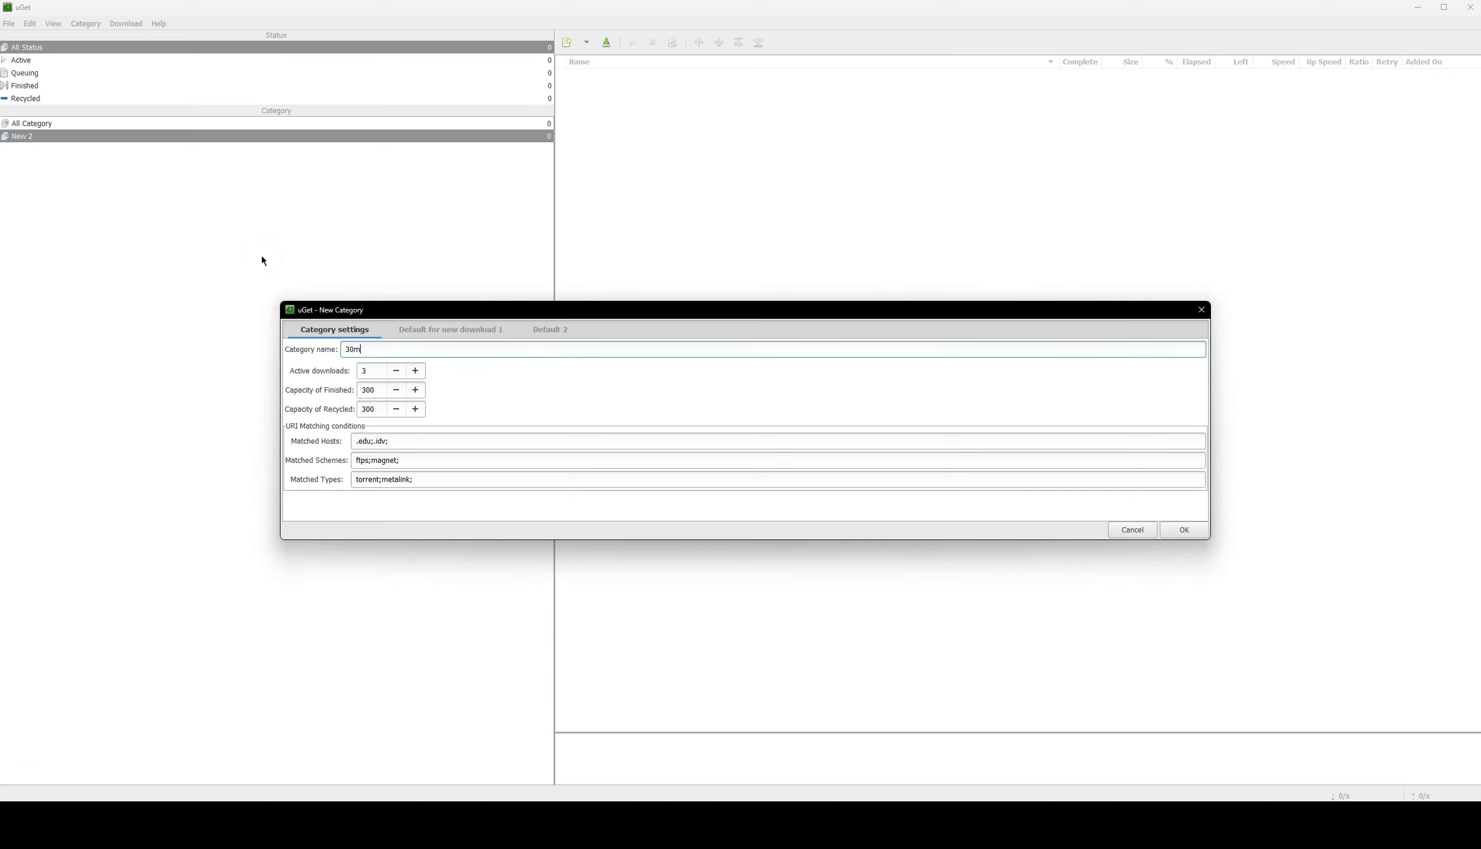
type(" DEM Reno")
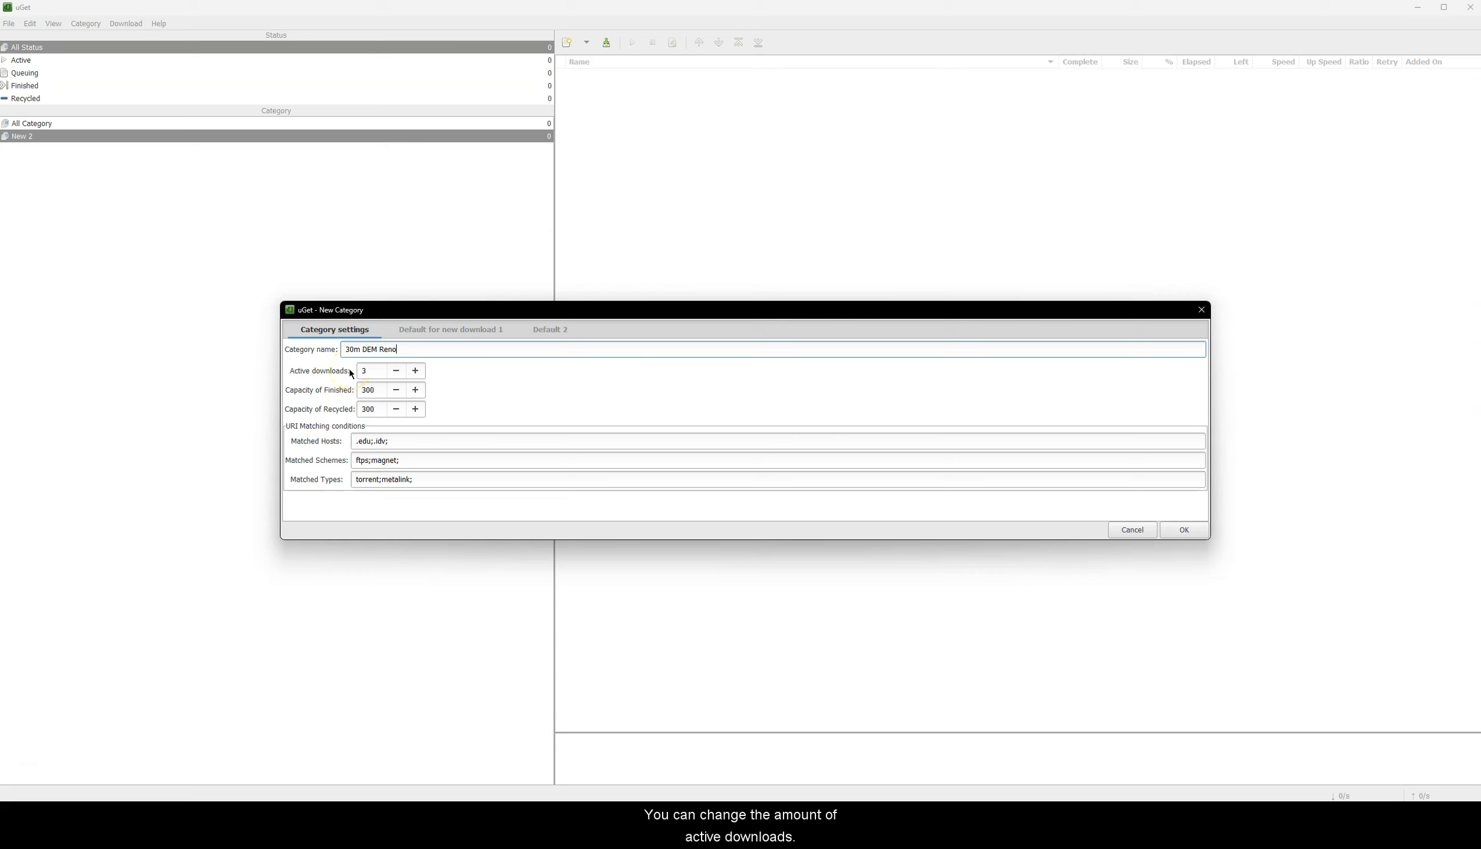
left_click(417, 371)
left_click(417, 371)
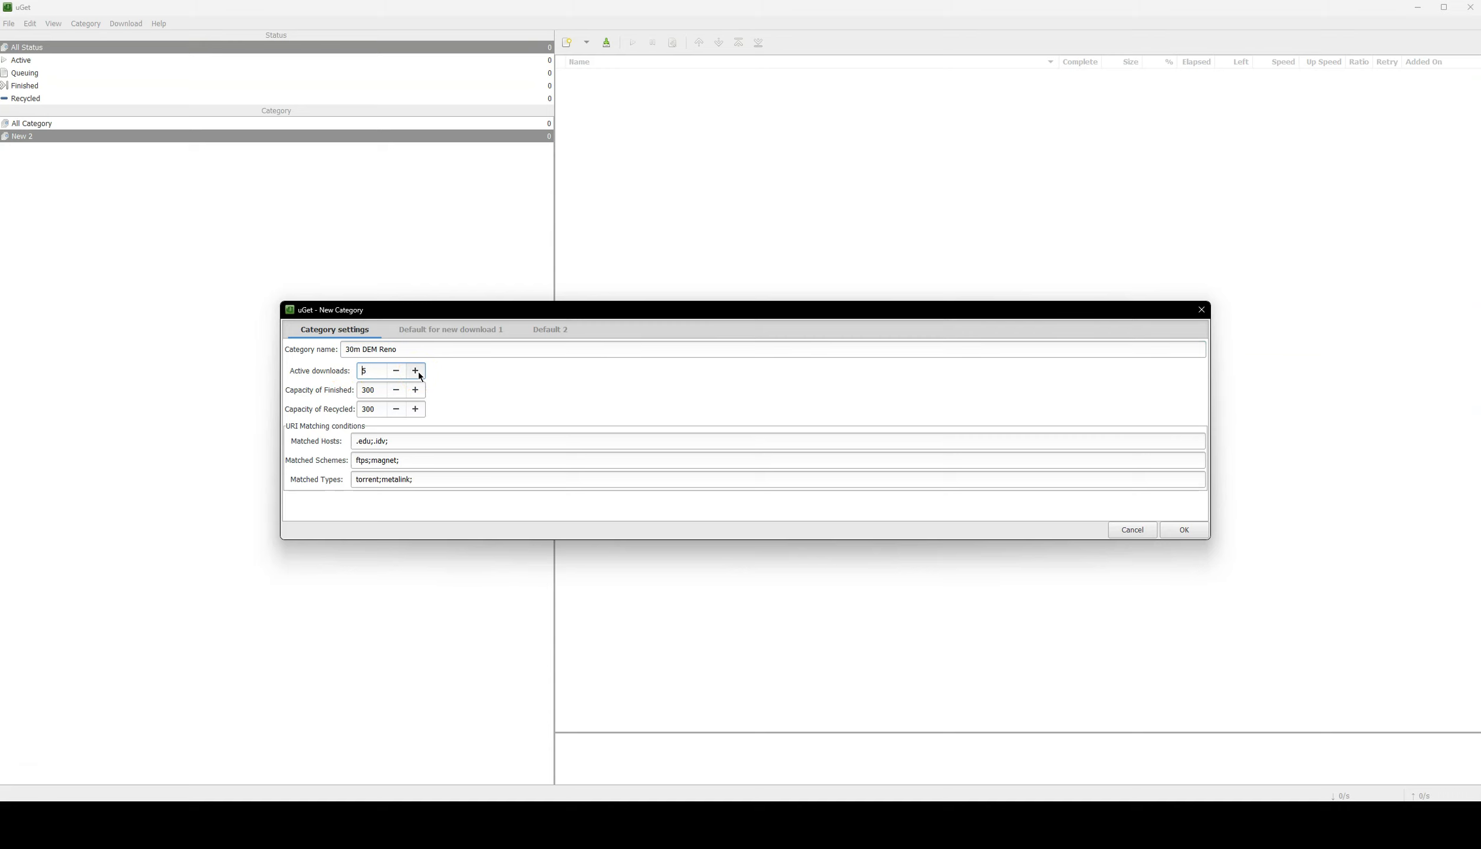
left_click(1184, 529)
Start a text file batch import for the 30m DEM Reno category, choosing 30m_DEM_RENO_NEW.txt from the 30 Meter Reno New folder.
left_click(49, 149)
right_click(50, 150)
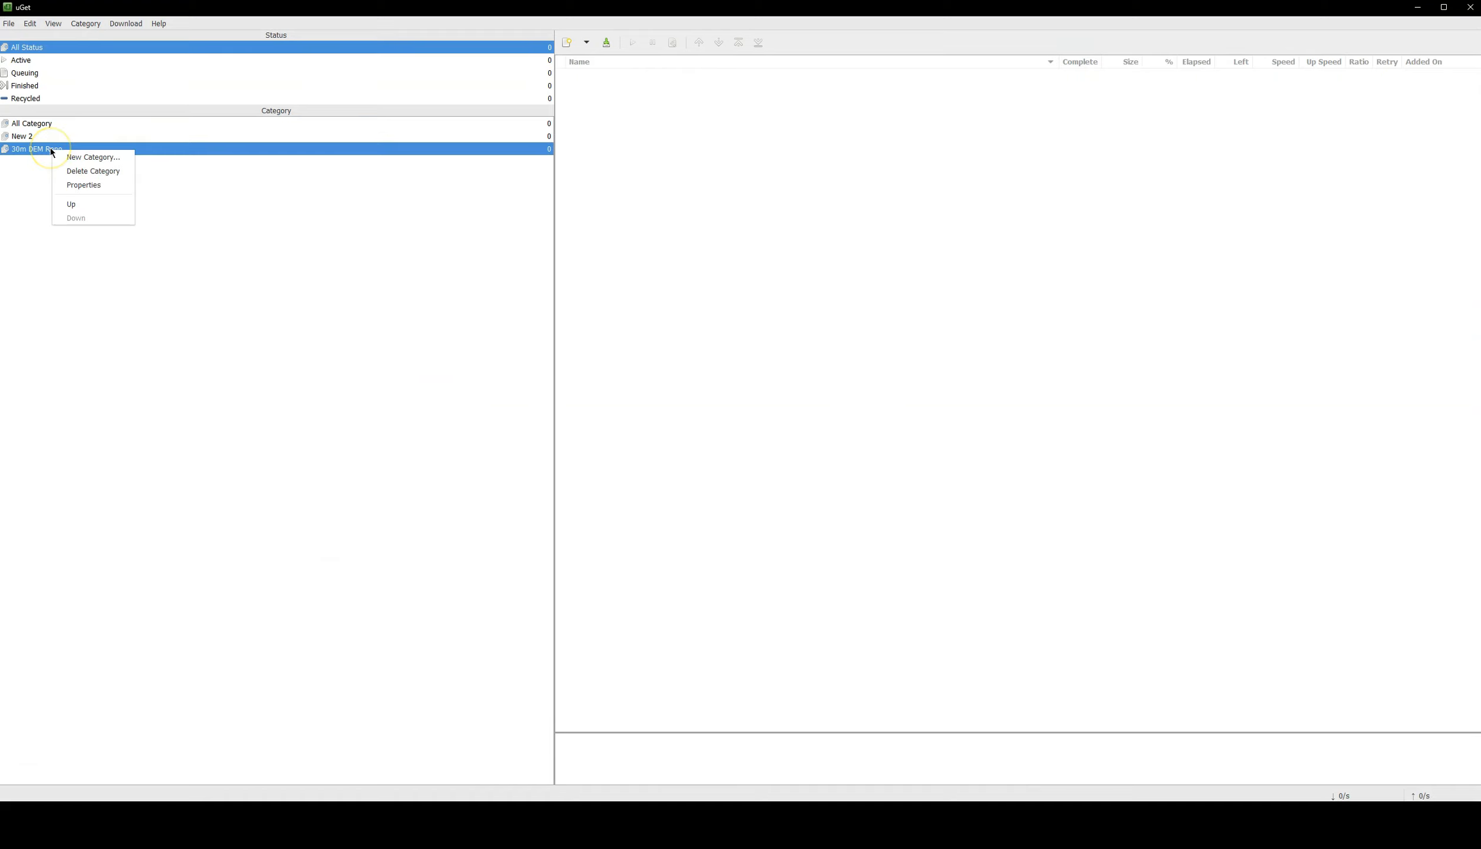
left_click(41, 150)
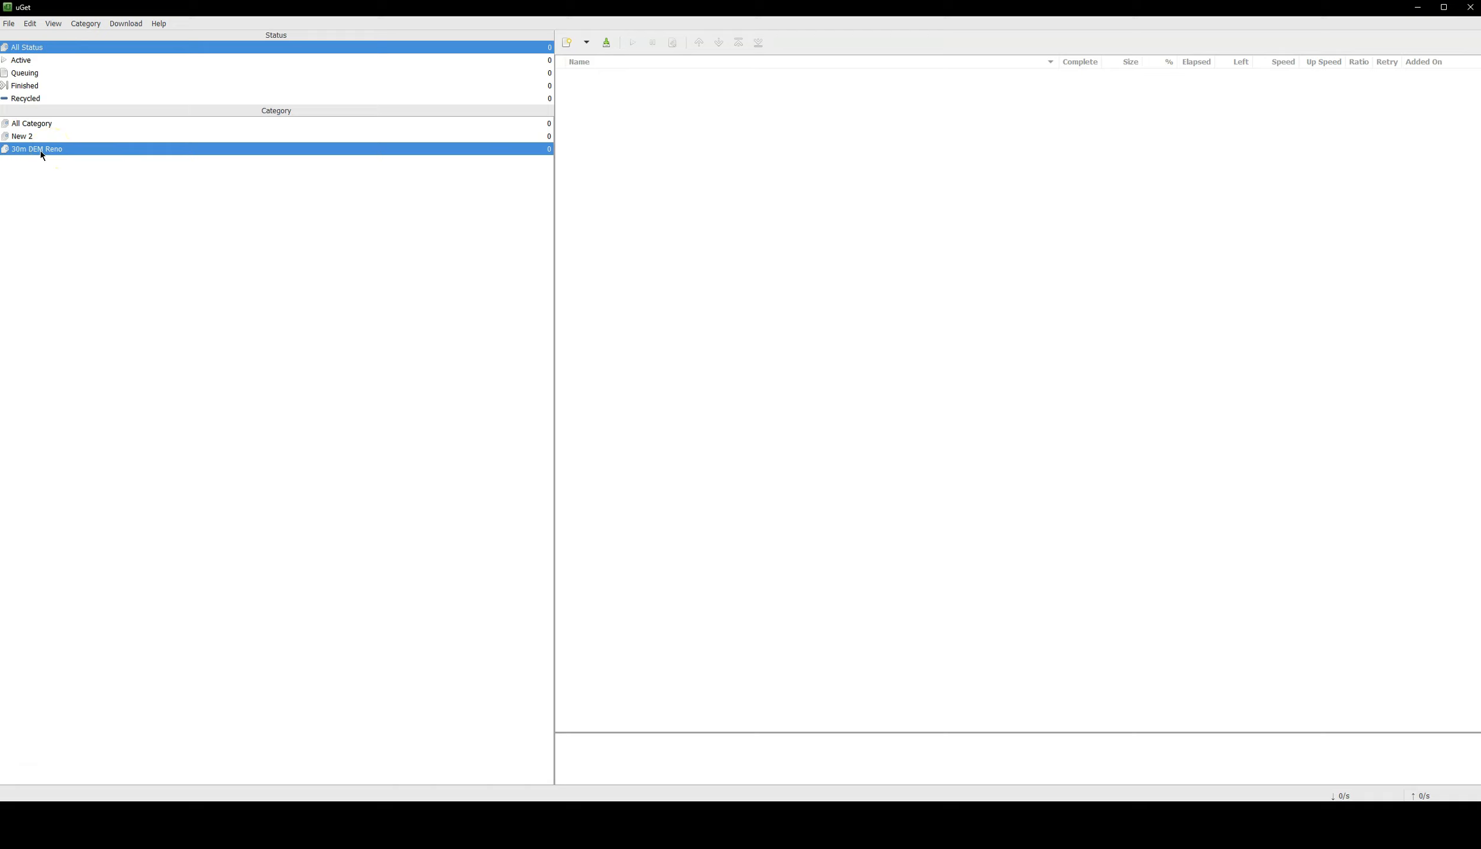
left_click(9, 23)
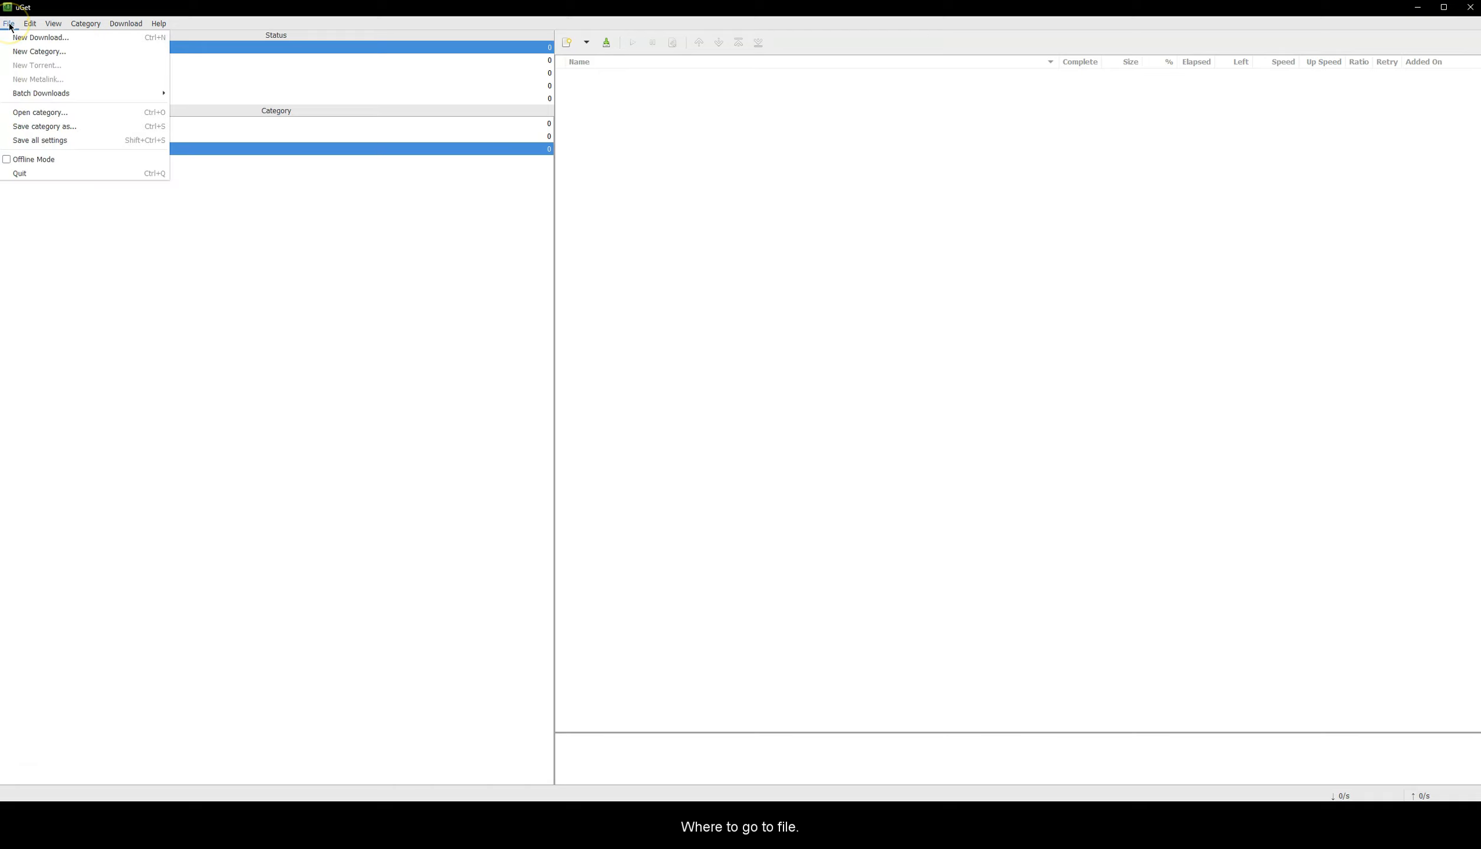
mouse_move(61, 96)
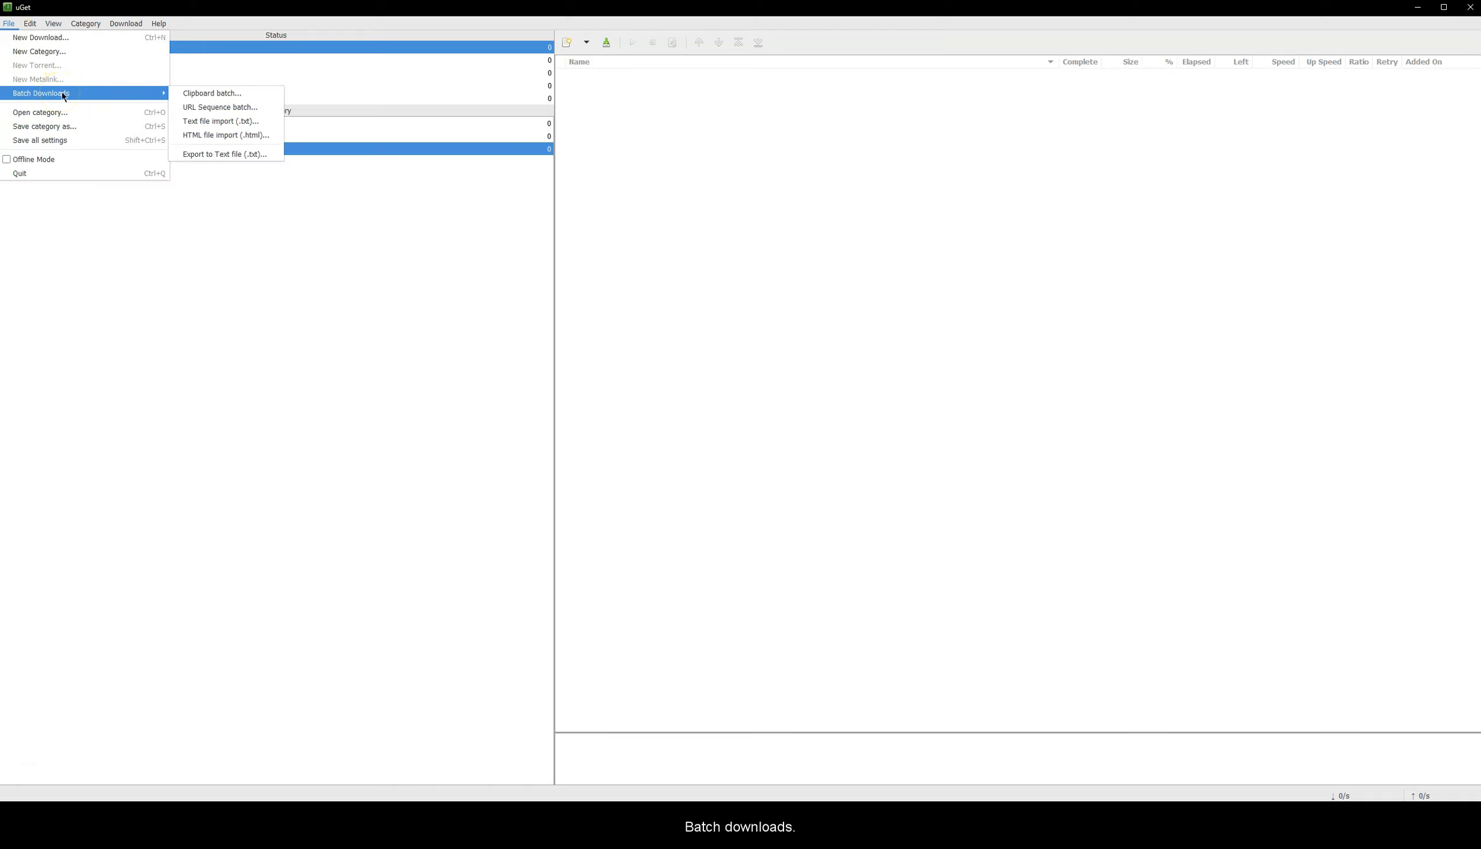
left_click(253, 123)
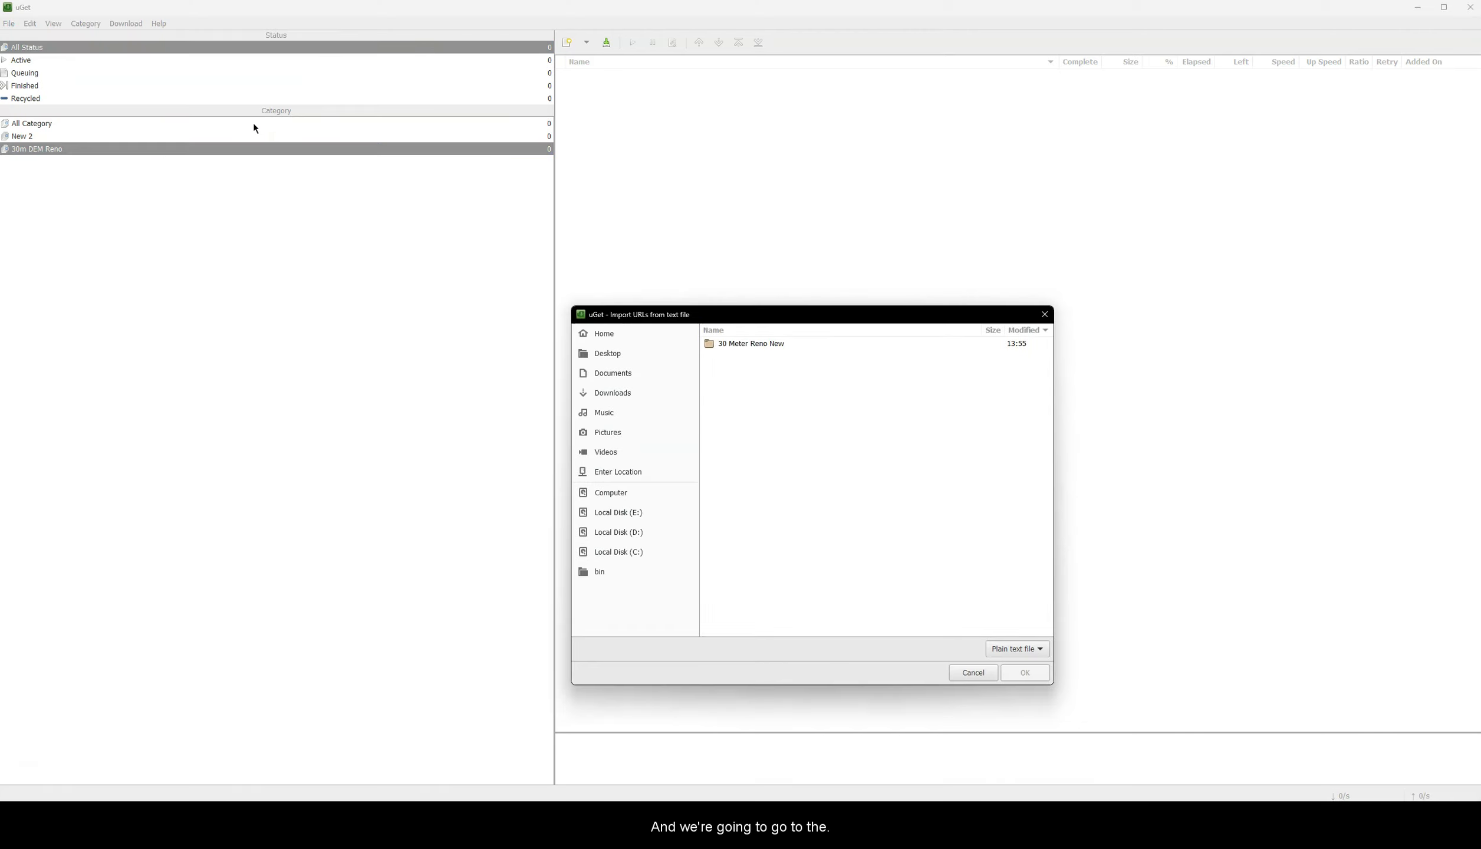
double_click(731, 345)
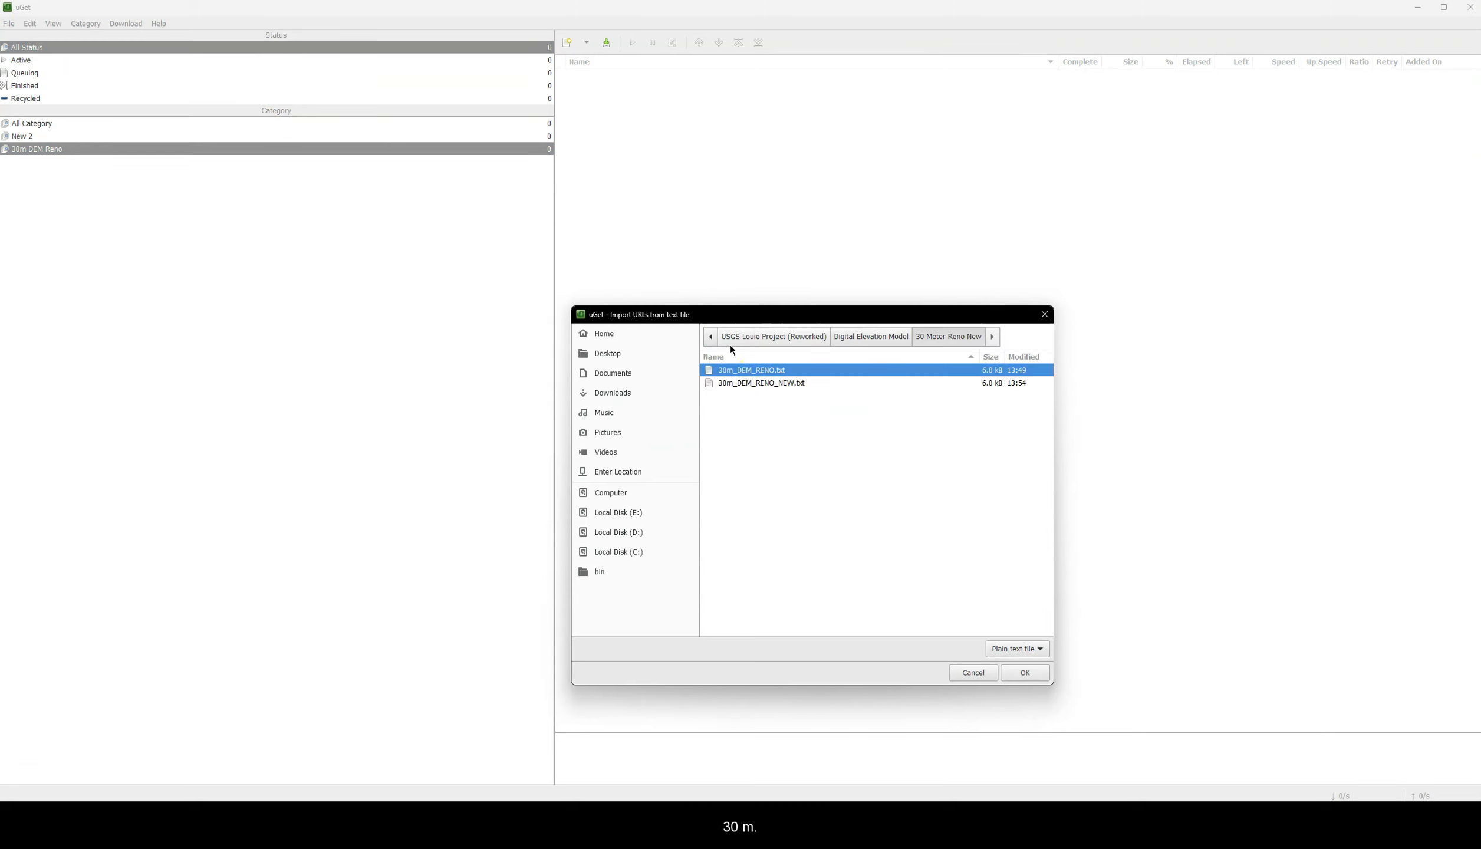
left_click(745, 383)
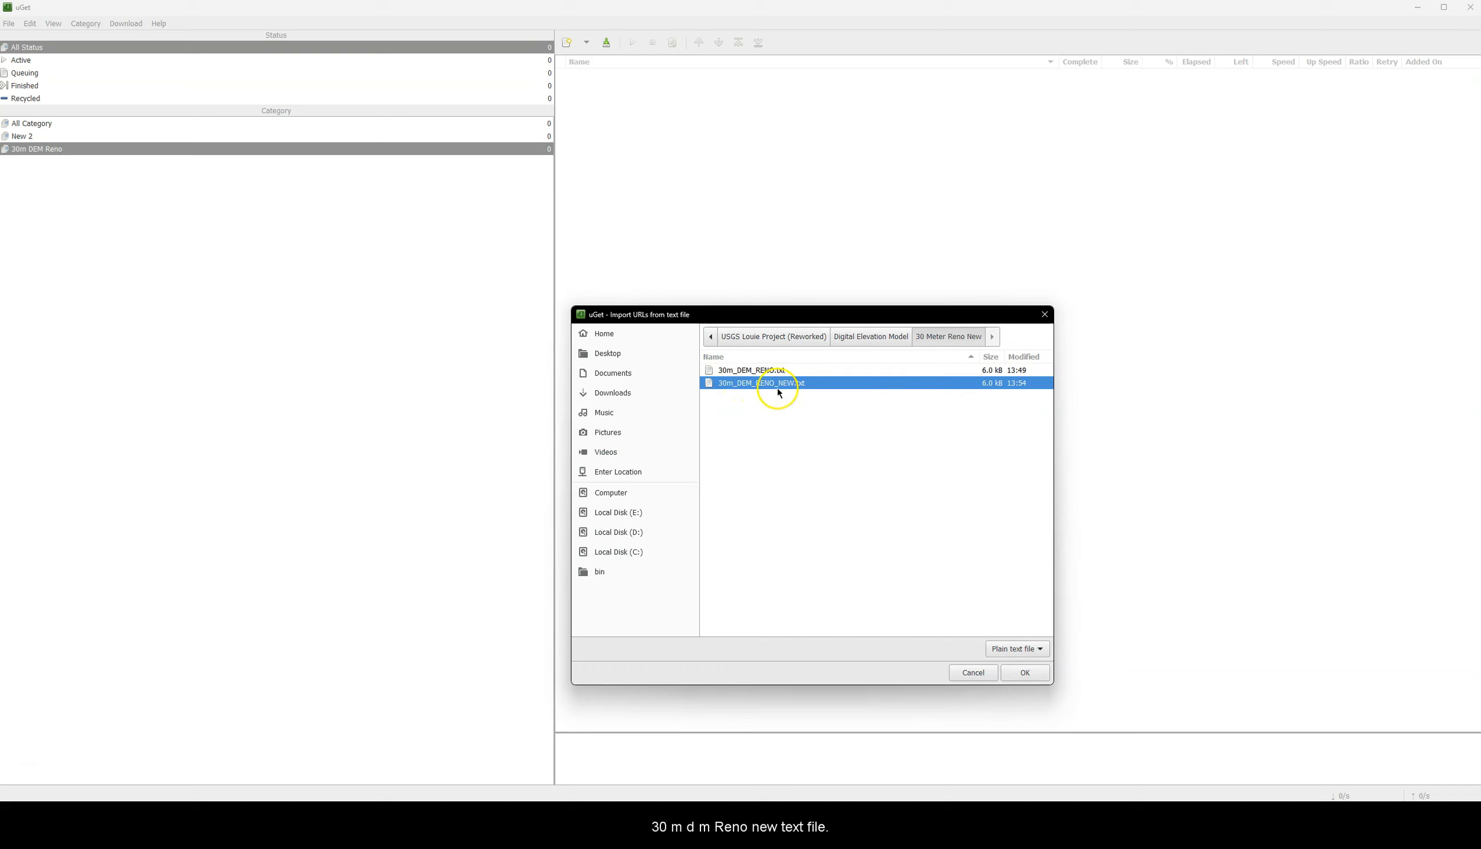
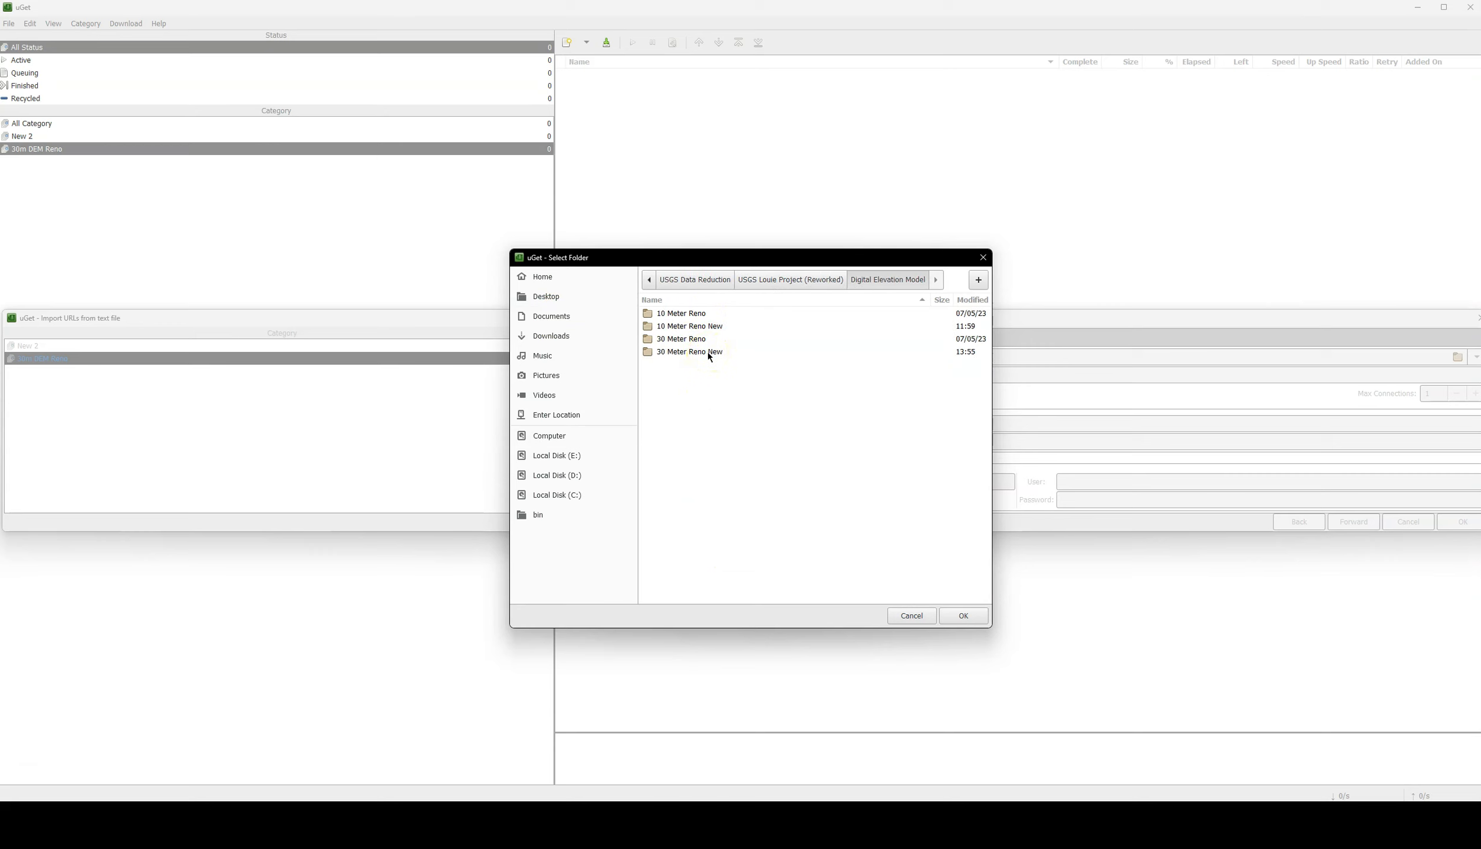
Choose 30 Meter Reno New as the download location and add a subfolder named 30m Forward in it.
double_click(710, 352)
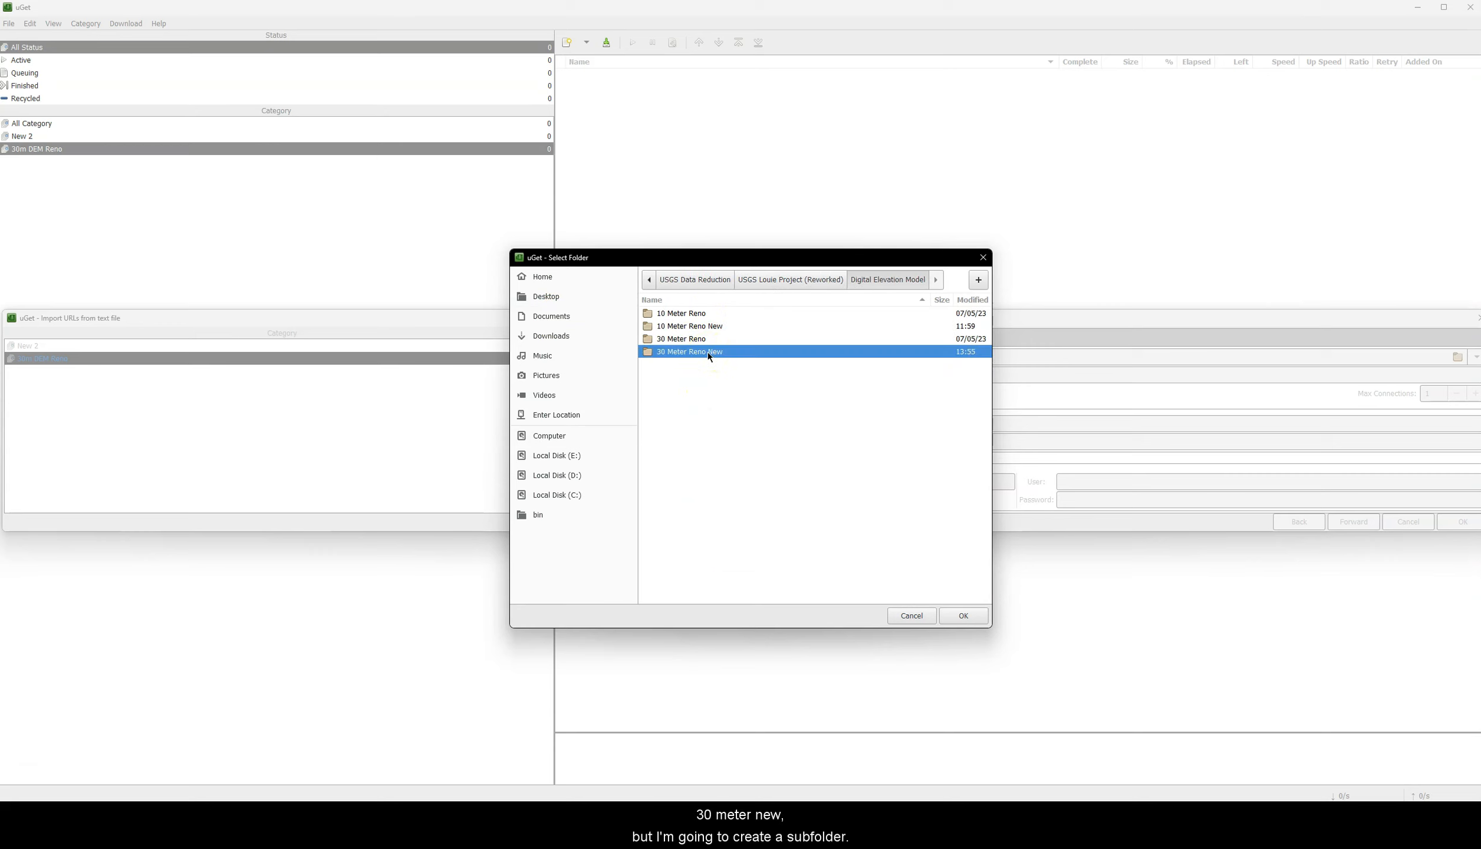
left_click(973, 284)
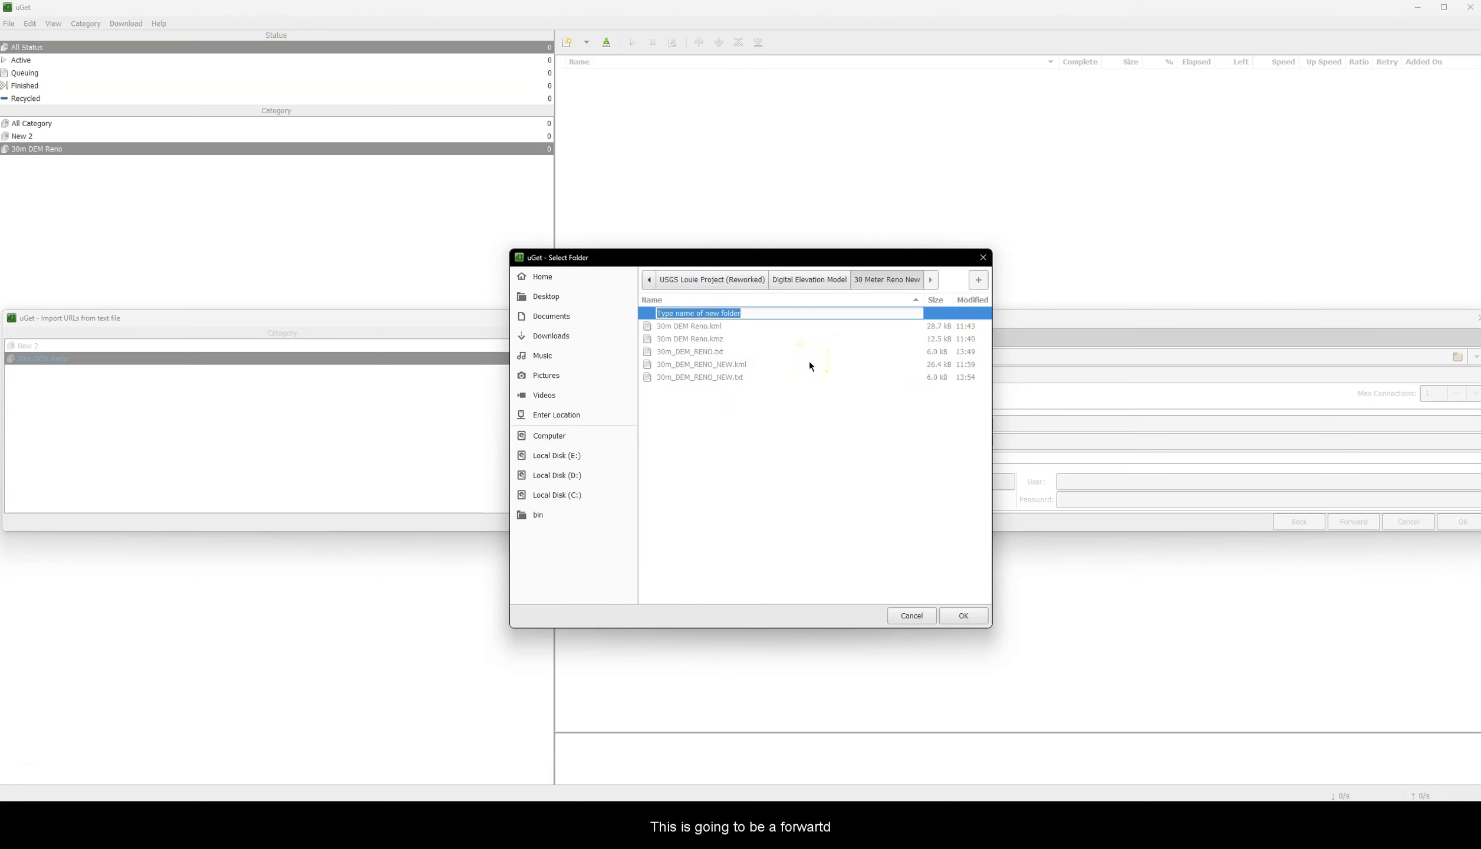
type("Foraw")
key("BackSpace")
key("BackSpace")
key("BackSpace")
key("BackSpace")
key("BackSpace")
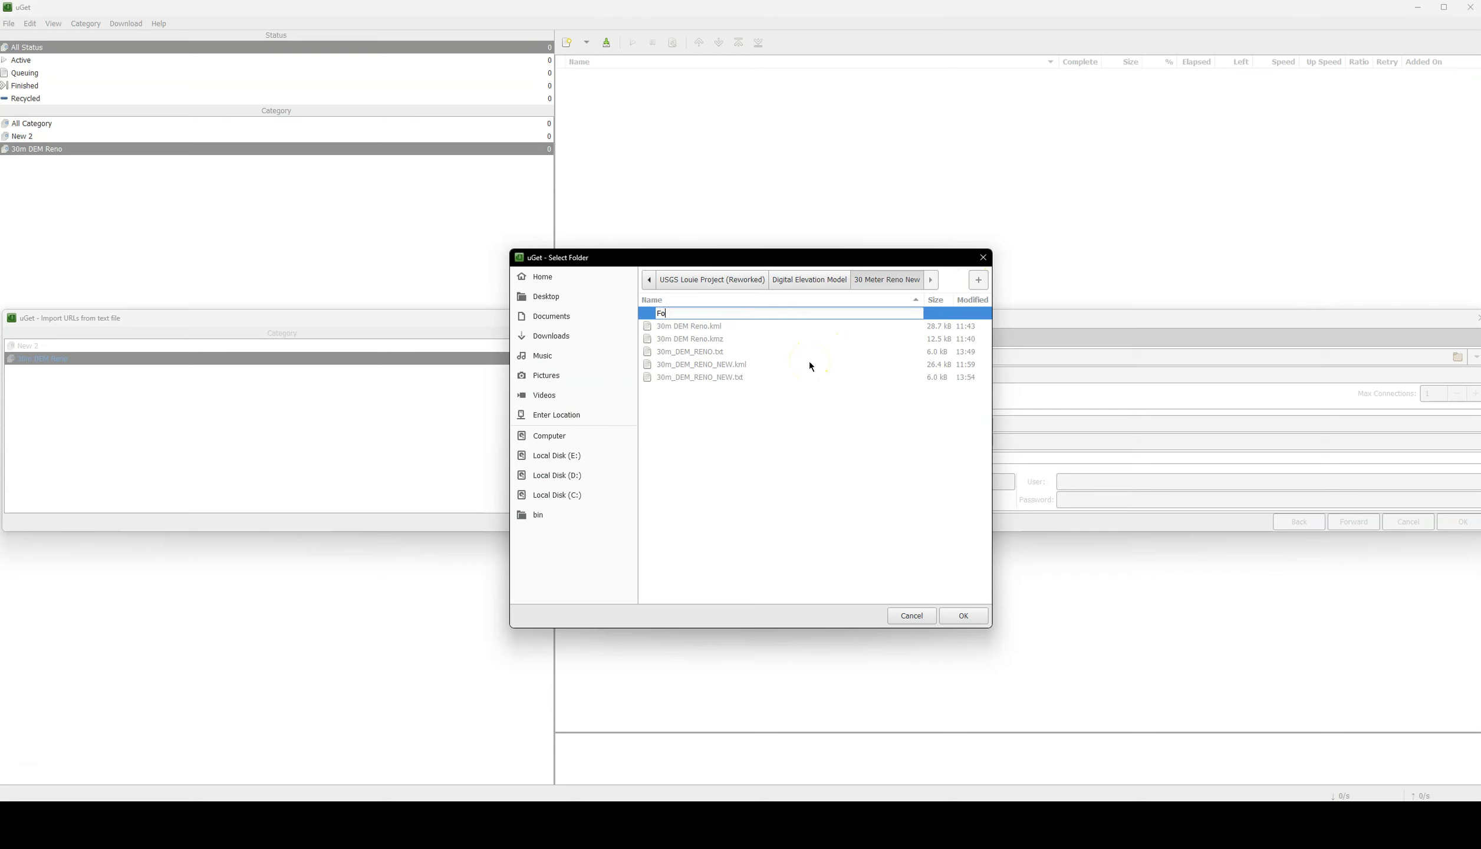
type("30m Forward")
left_click(963, 615)
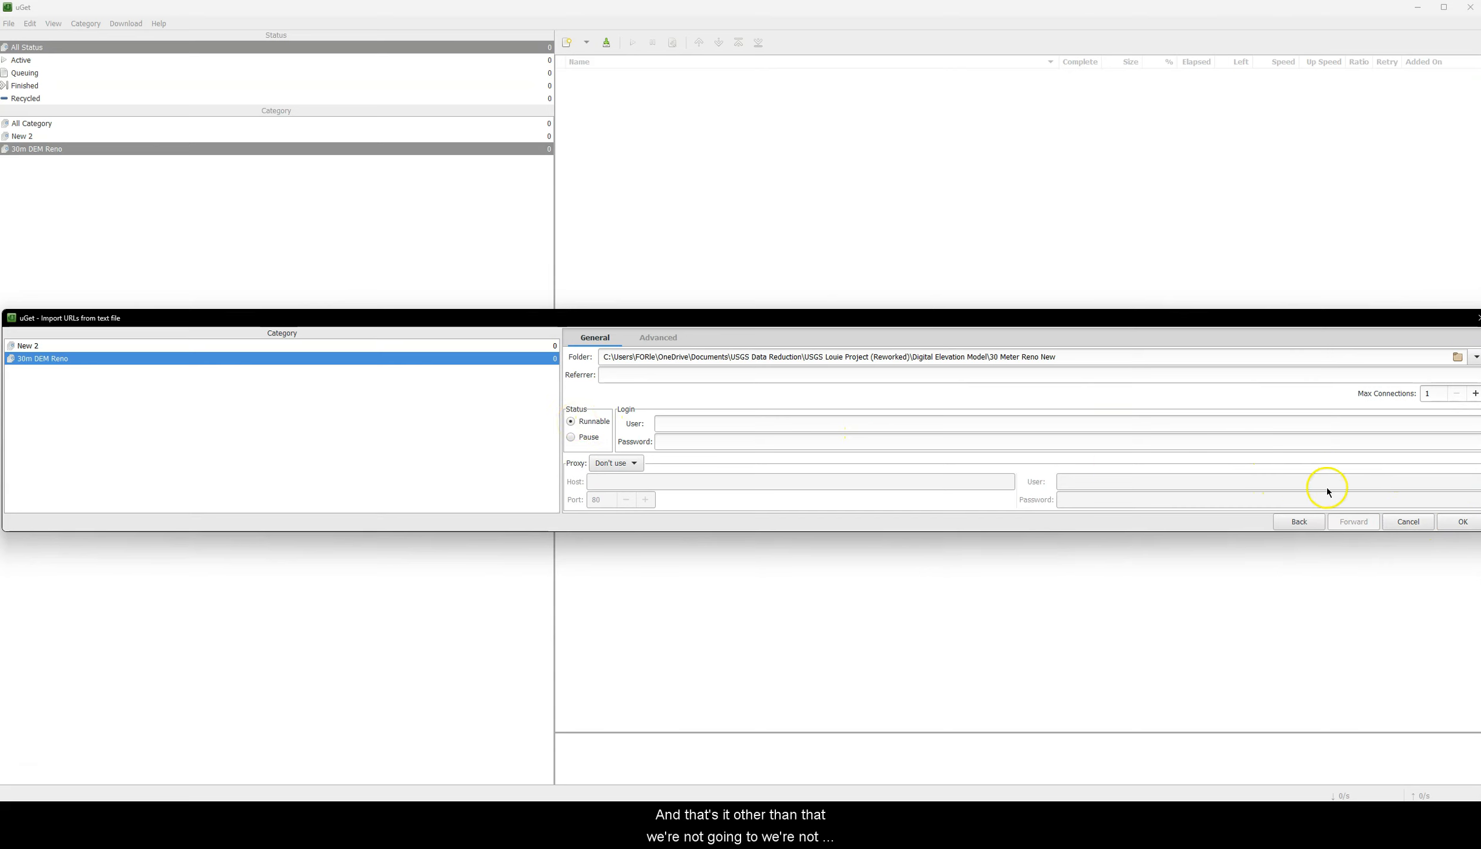
Confirm the URL import to start the batch downloads and check their progress in the list.
left_click(1450, 523)
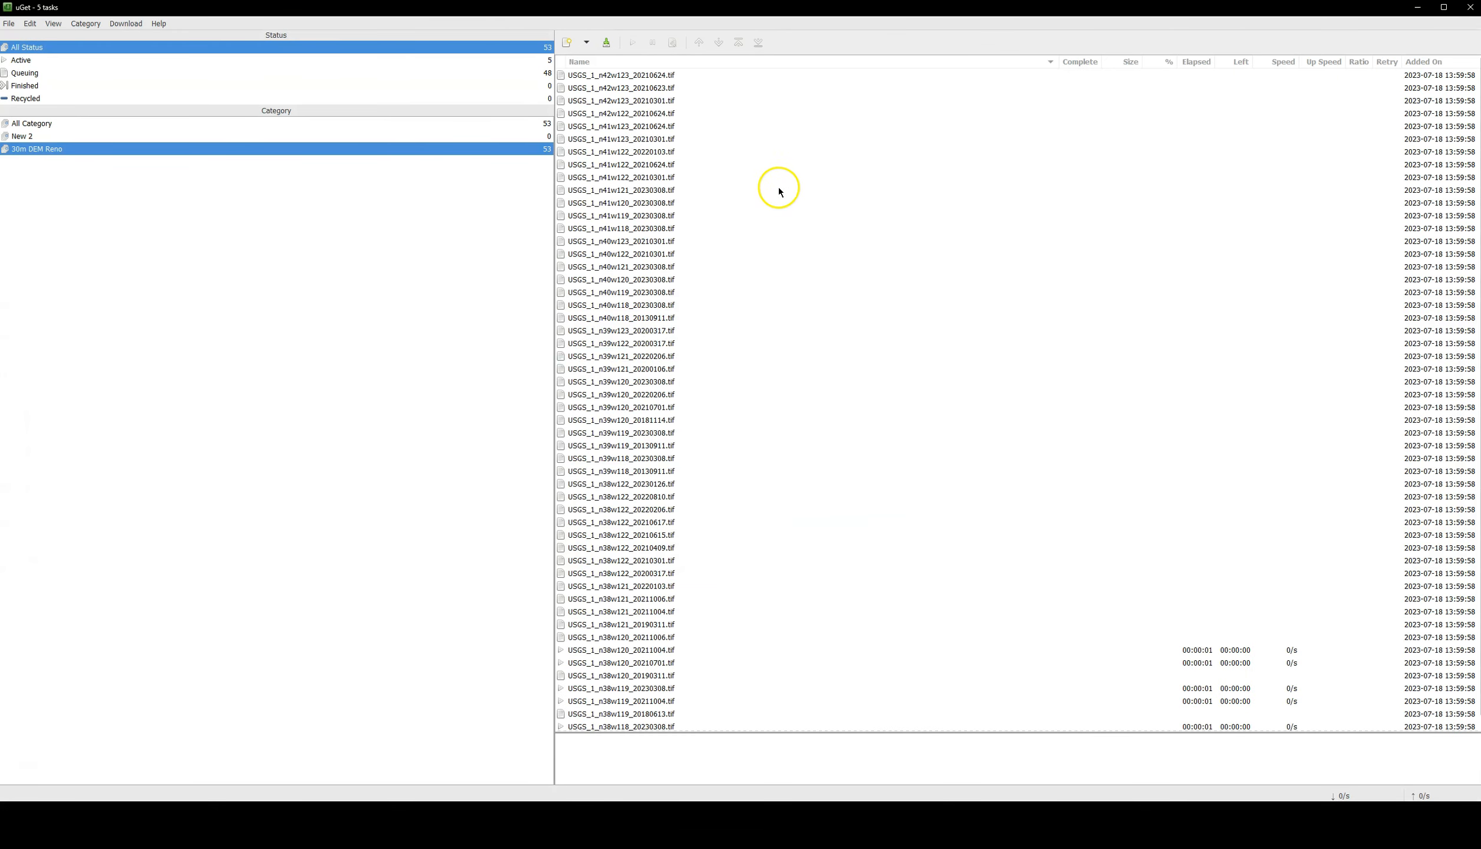
scroll(783, 501, "down", 1)
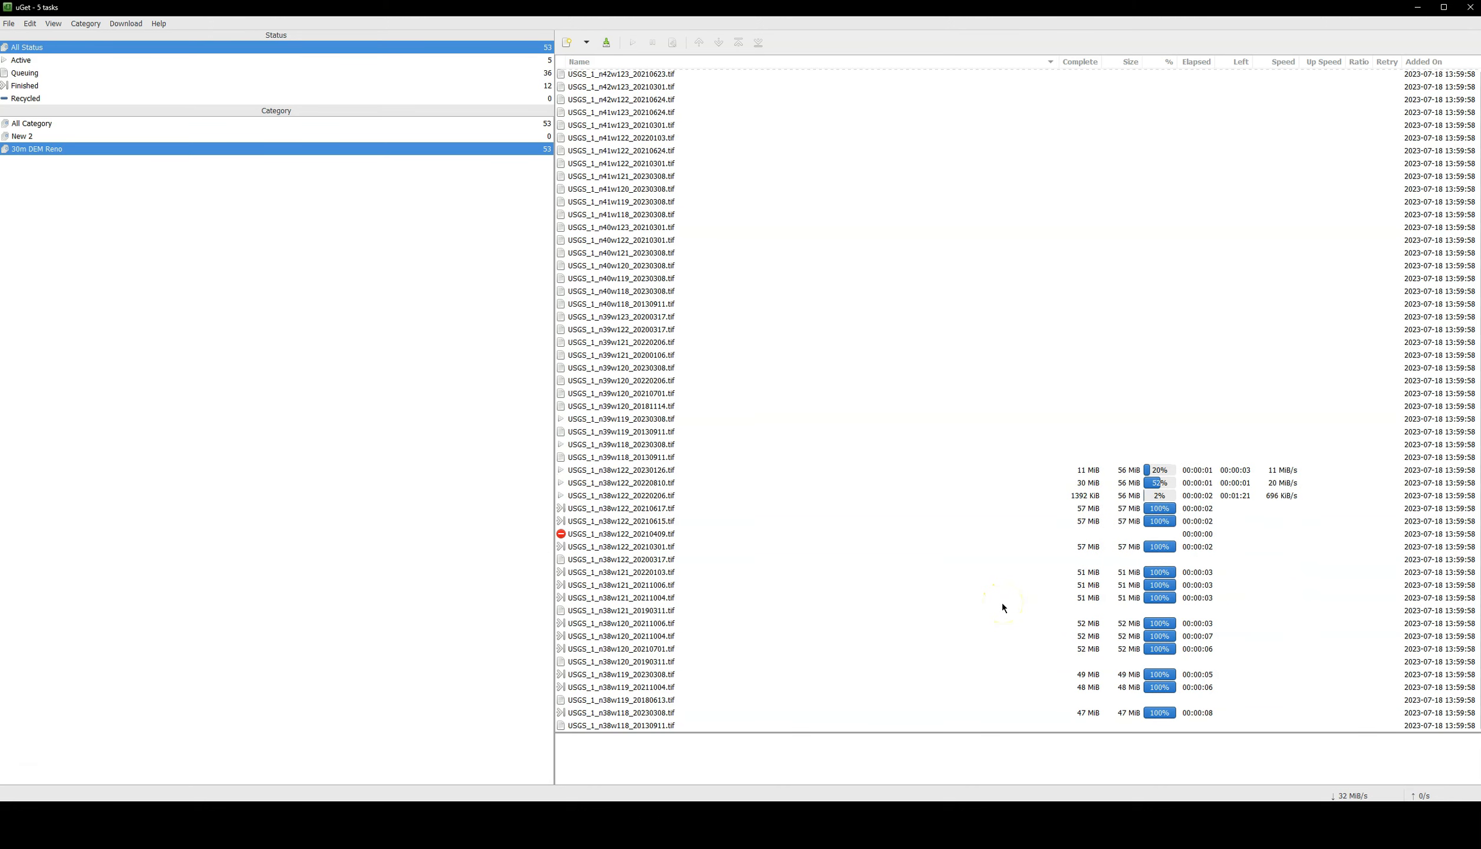
scroll(1002, 601, "up", 1)
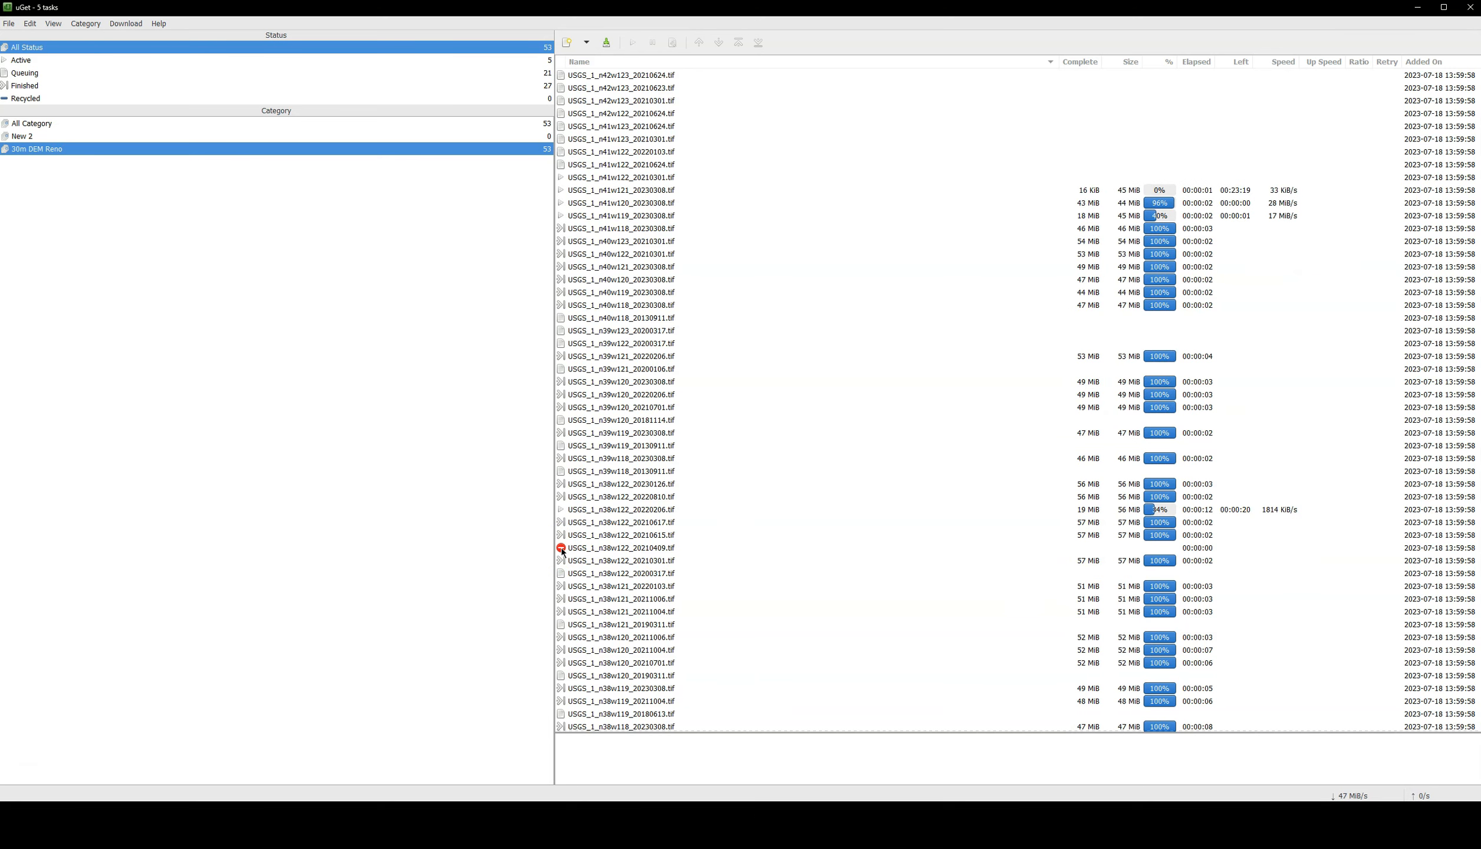
Check the error message for the USGS_1_n38w122_20210409.tif download and the progress of the remaining tiles.
left_click(562, 549)
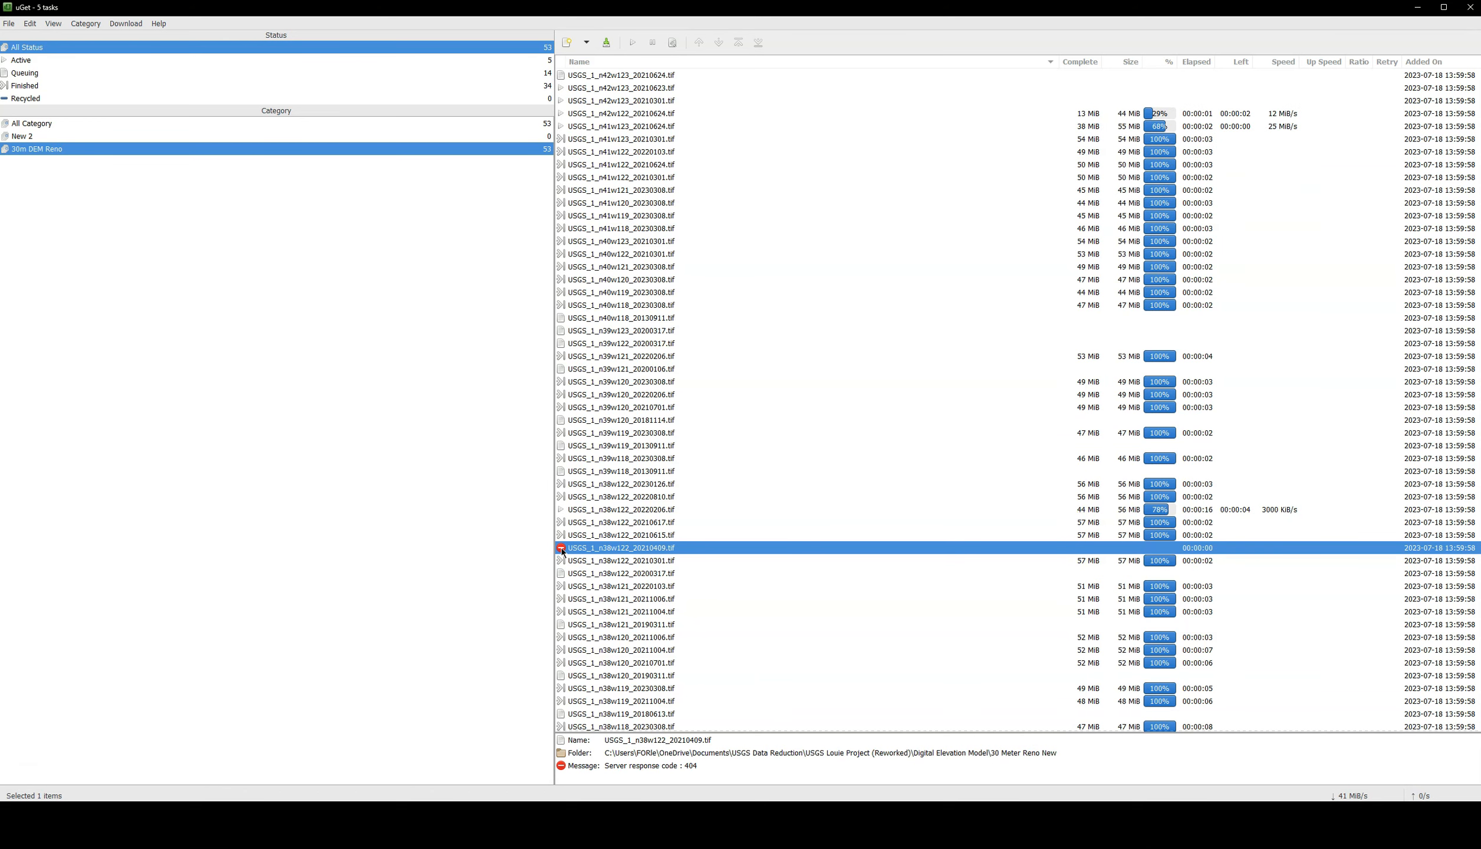
left_click(690, 767)
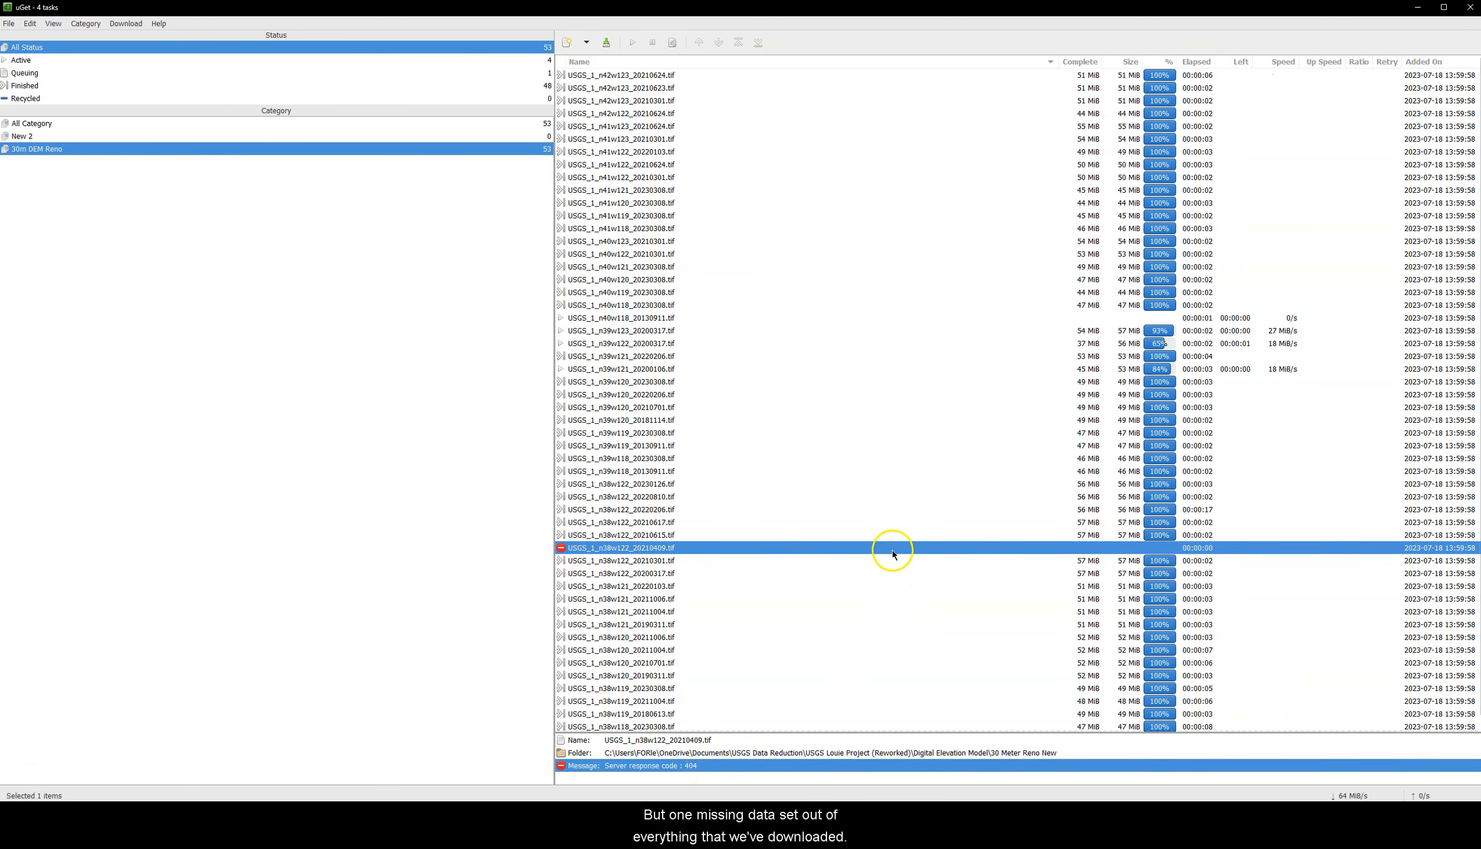
scroll(727, 351, "down", 2)
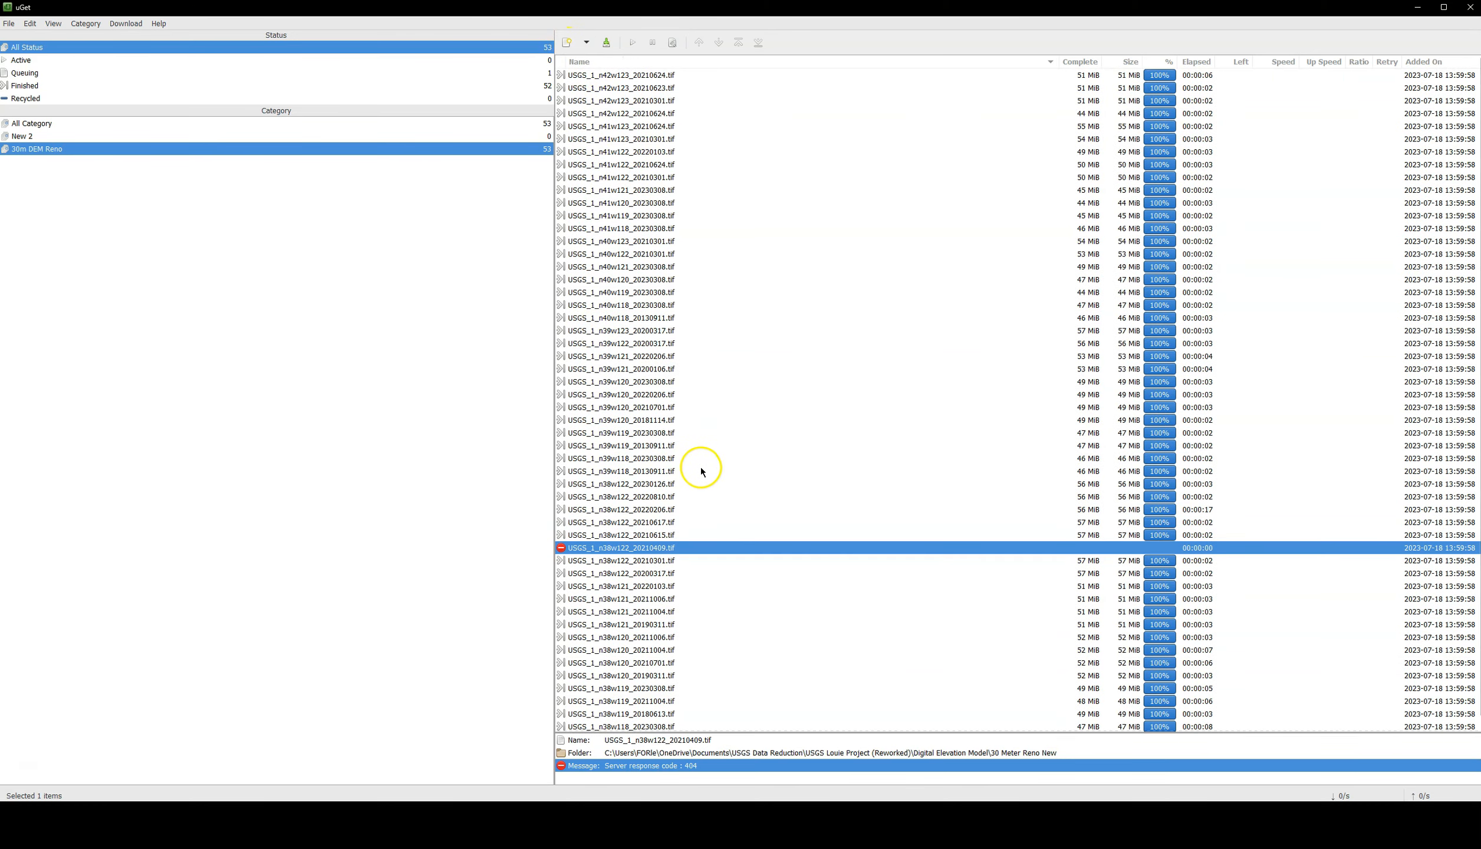
Switch to File Explorer and open the 30 Meter Reno New folder inside Digital Elevation Model.
left_click(1418, 7)
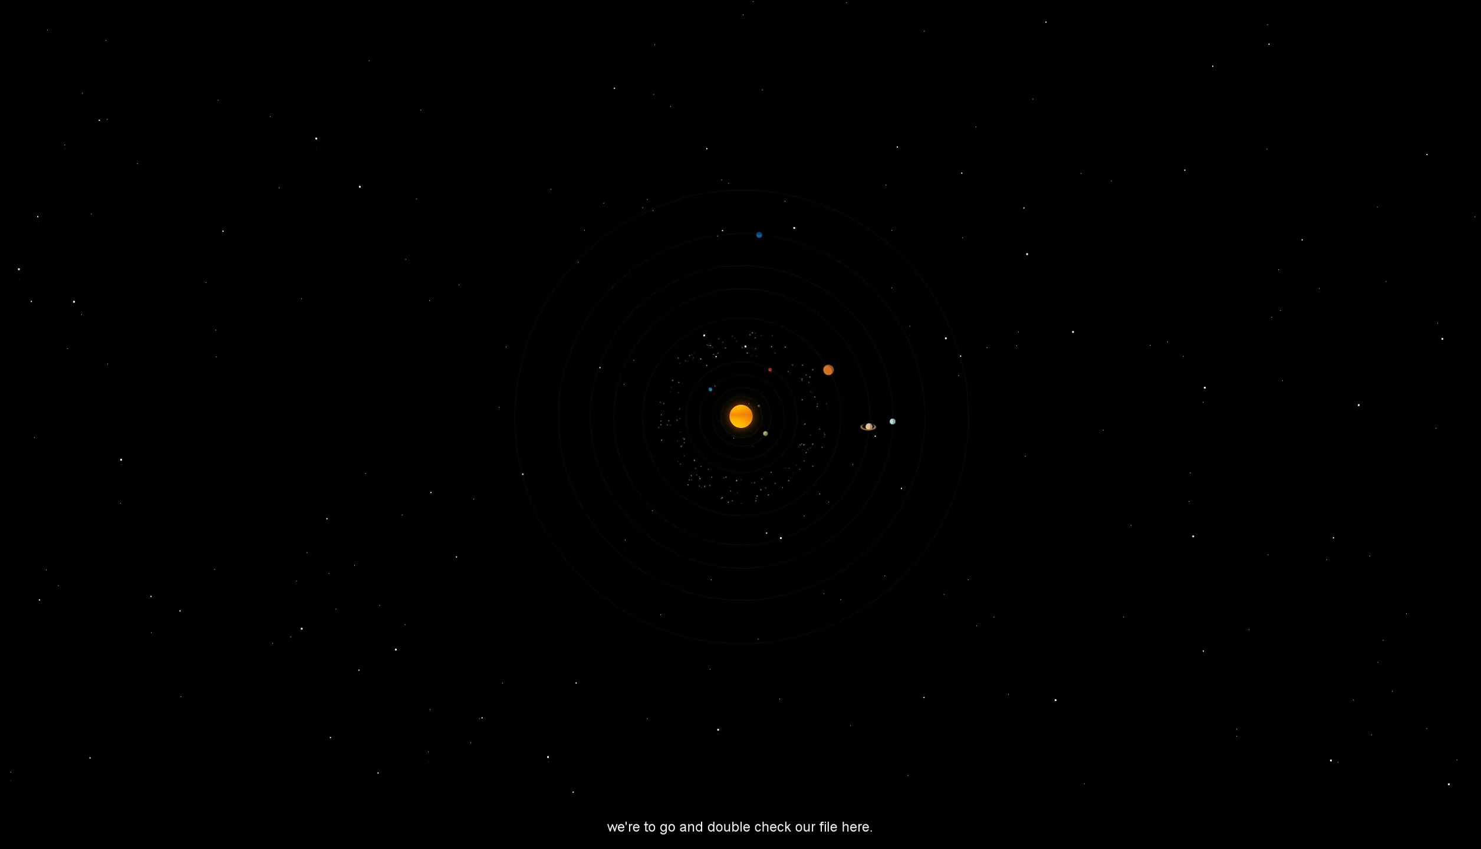
key("alt+Tab")
left_click_drag(1163, 56, 850, 76)
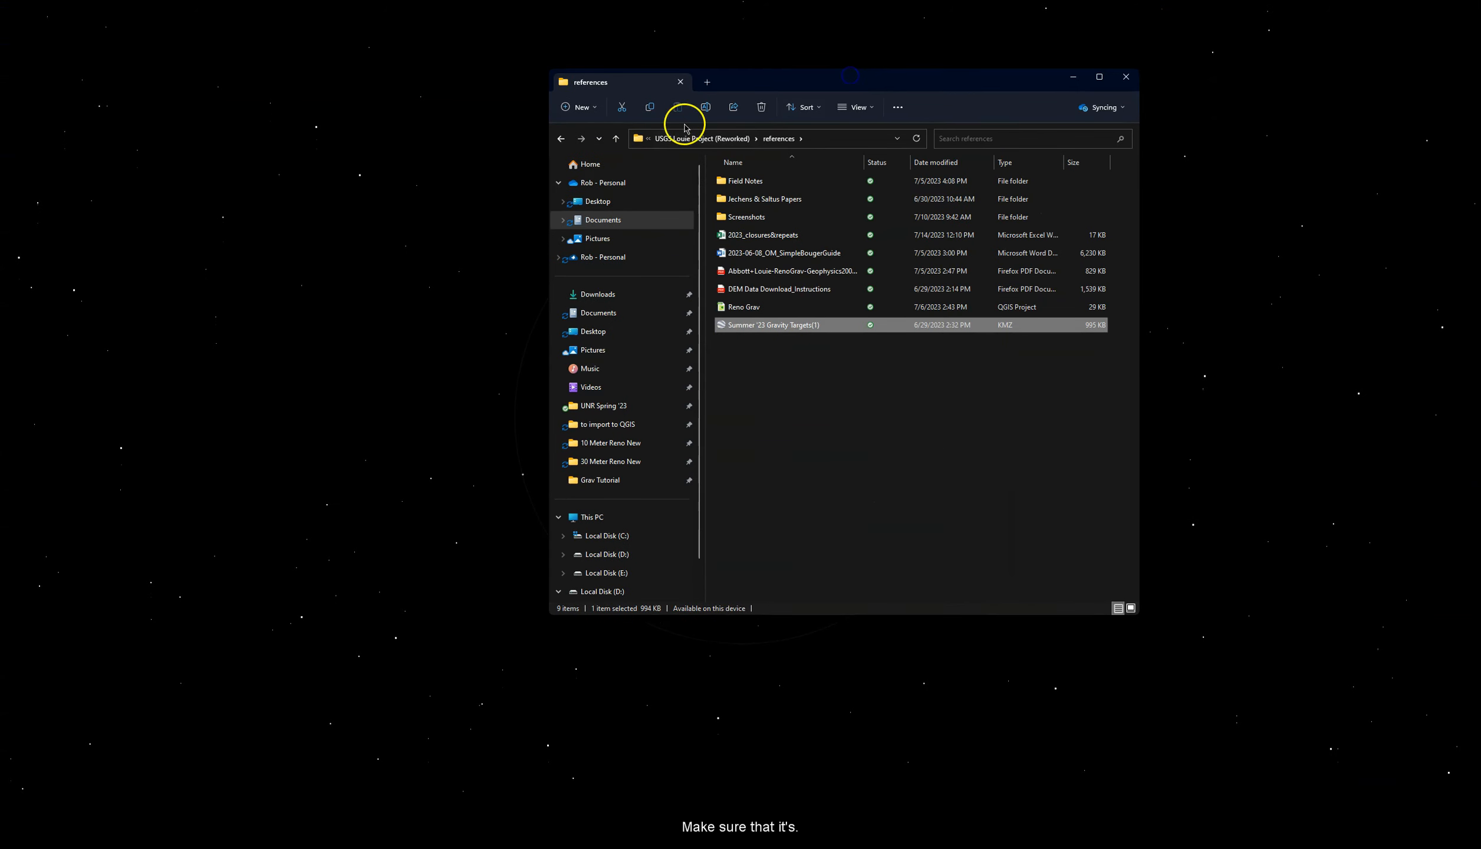
left_click(707, 138)
left_click(781, 183)
double_click(781, 183)
double_click(775, 236)
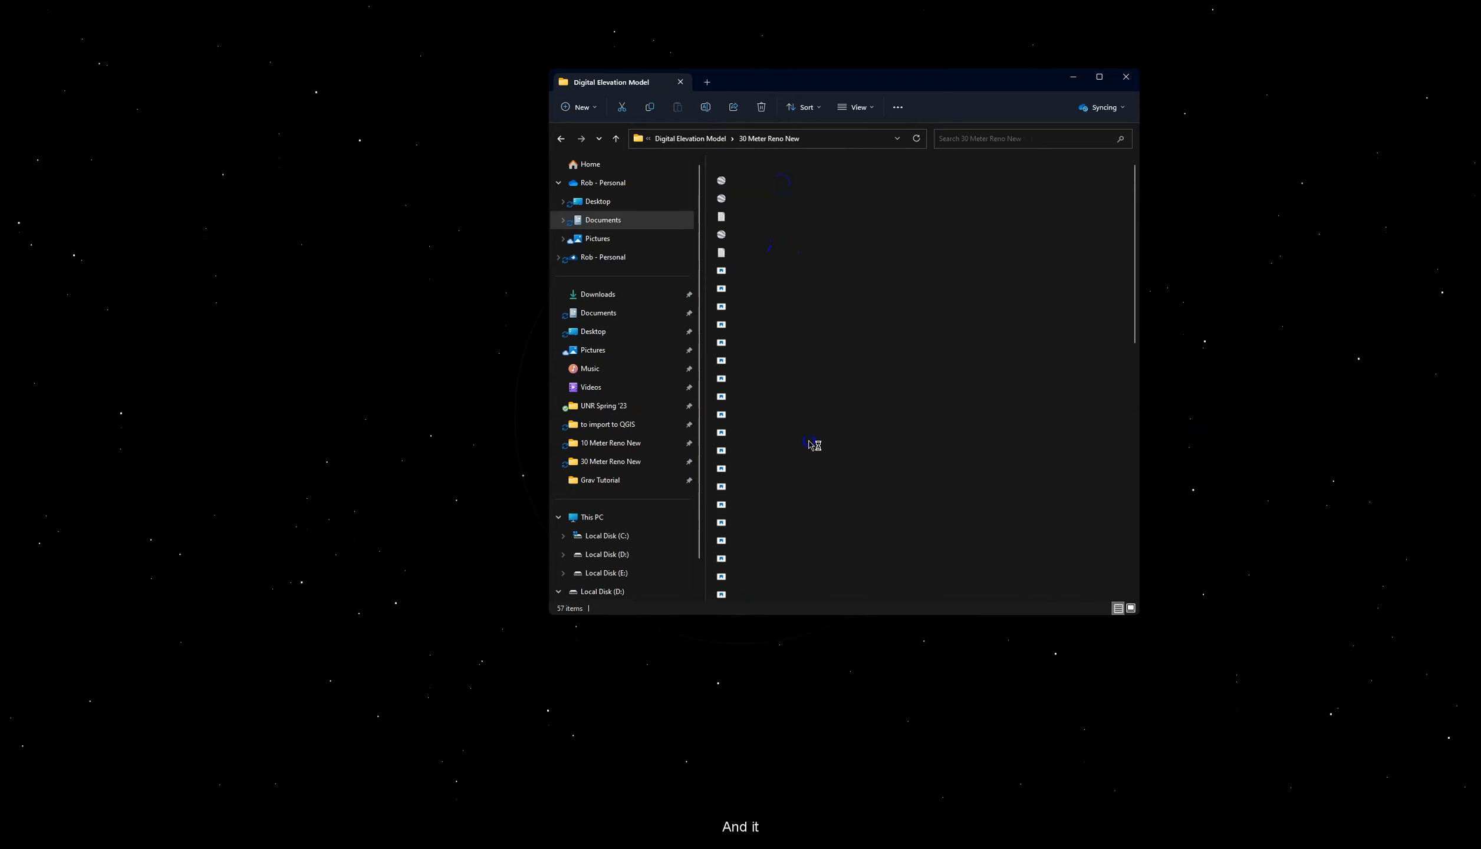
Look through the downloaded tiles in 30 Meter Reno New and show the folder's contents as a list.
scroll(809, 441, "down", 5)
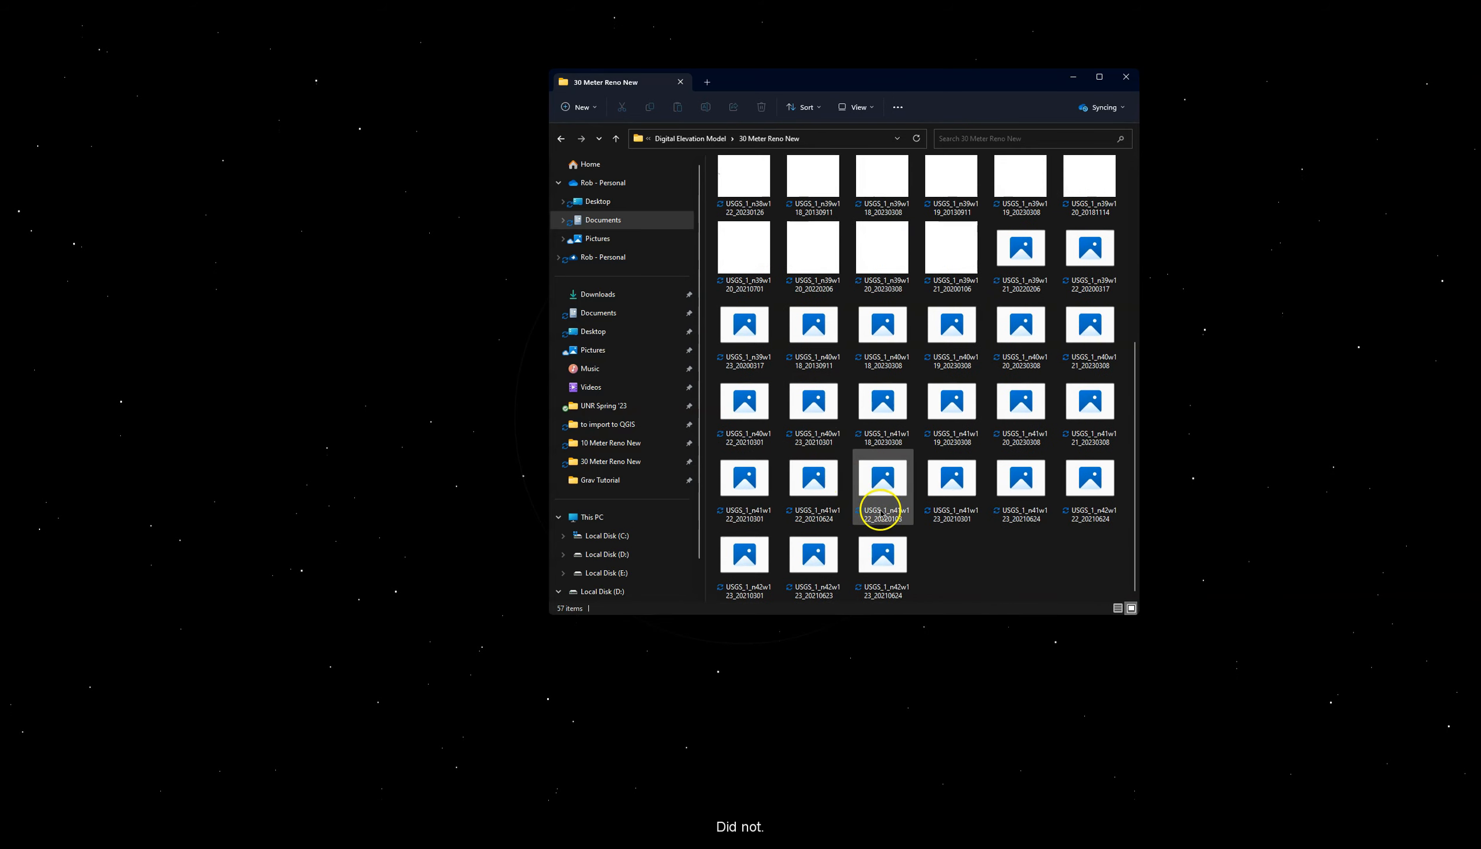
scroll(880, 514, "up", 5)
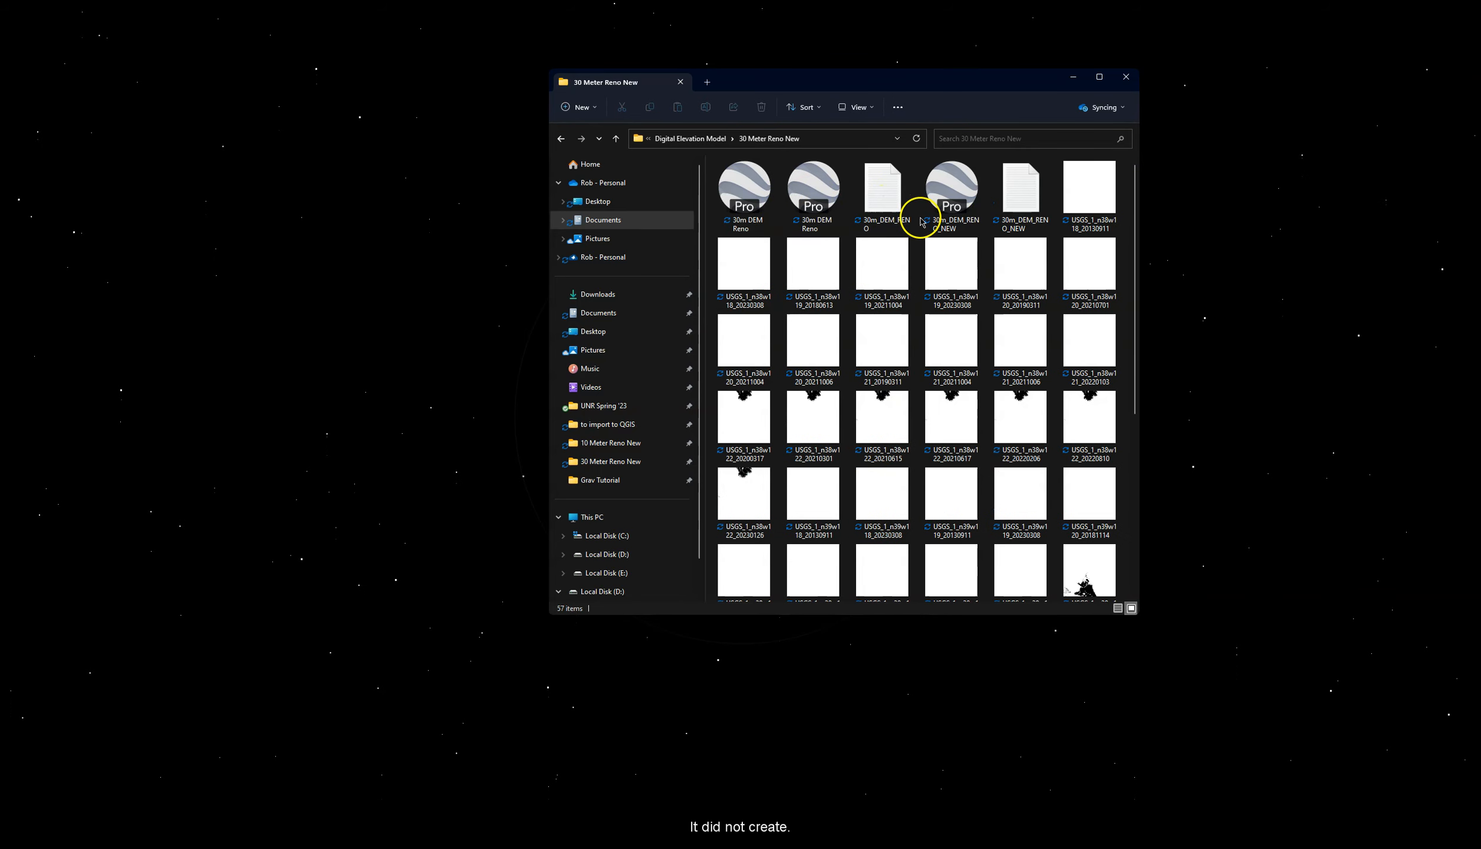
left_click(895, 112)
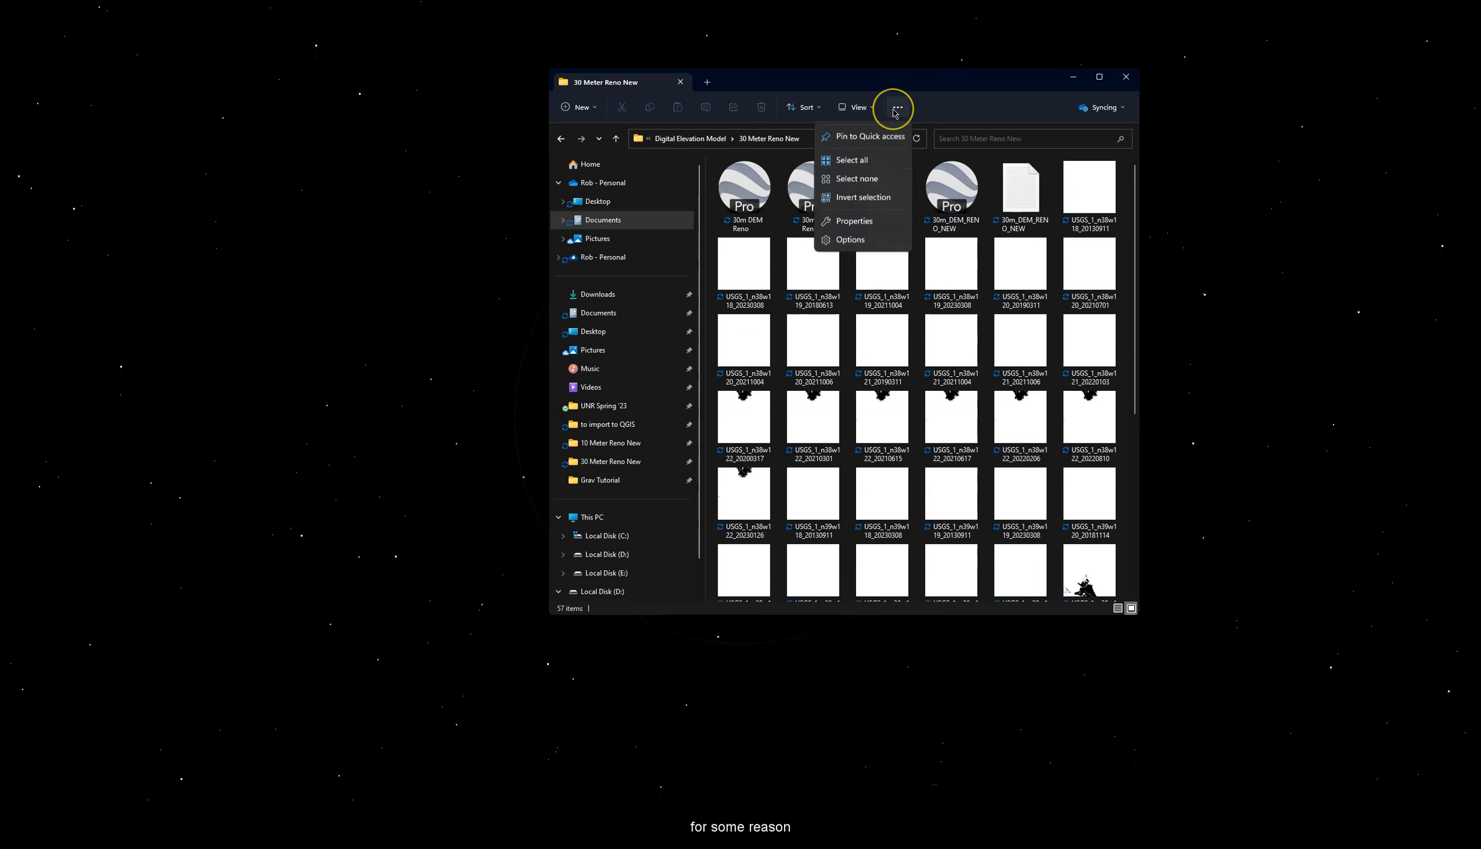
left_click(869, 108)
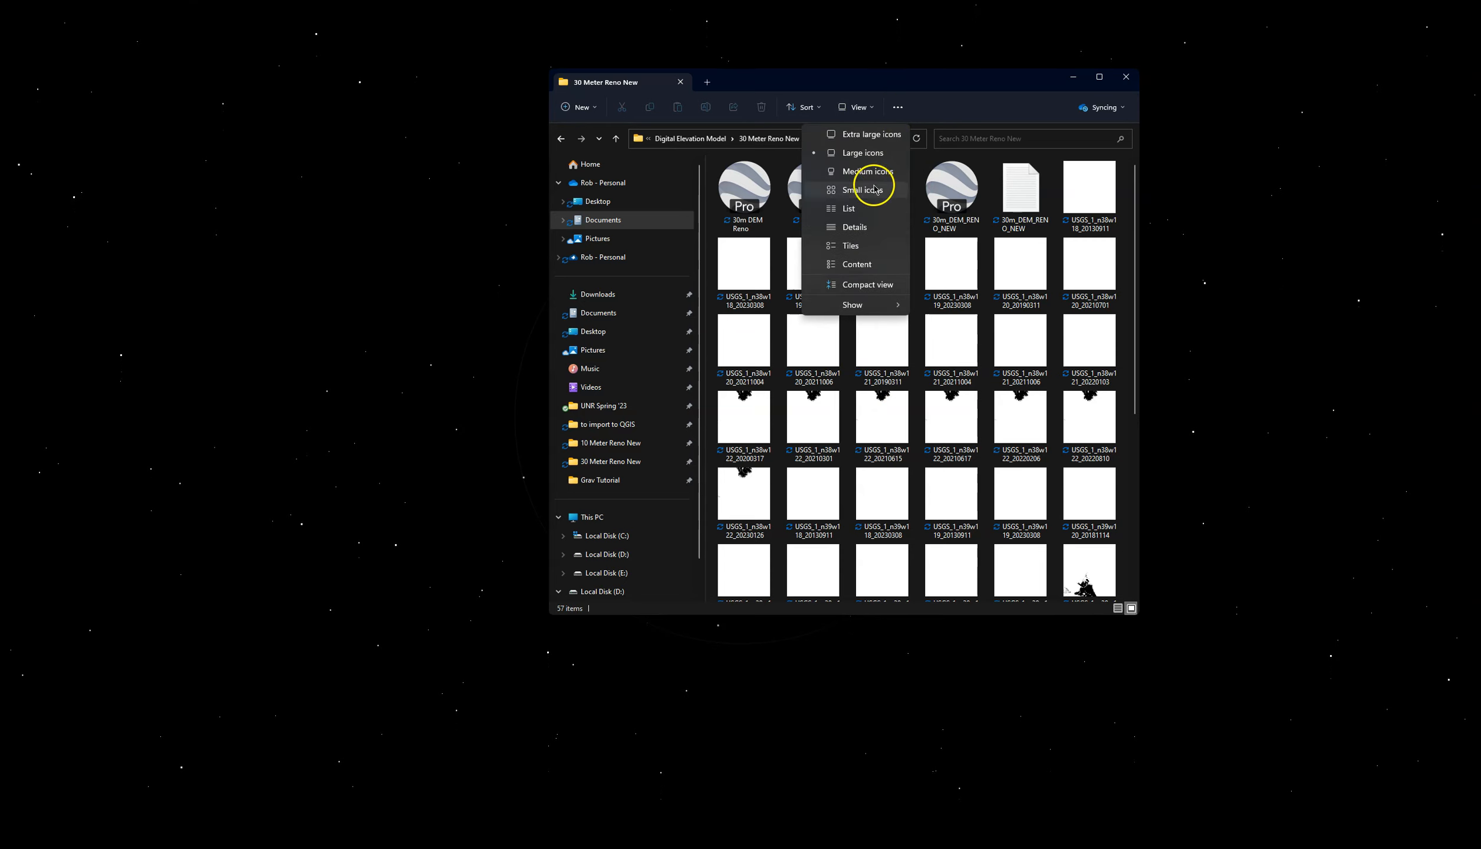
left_click(863, 208)
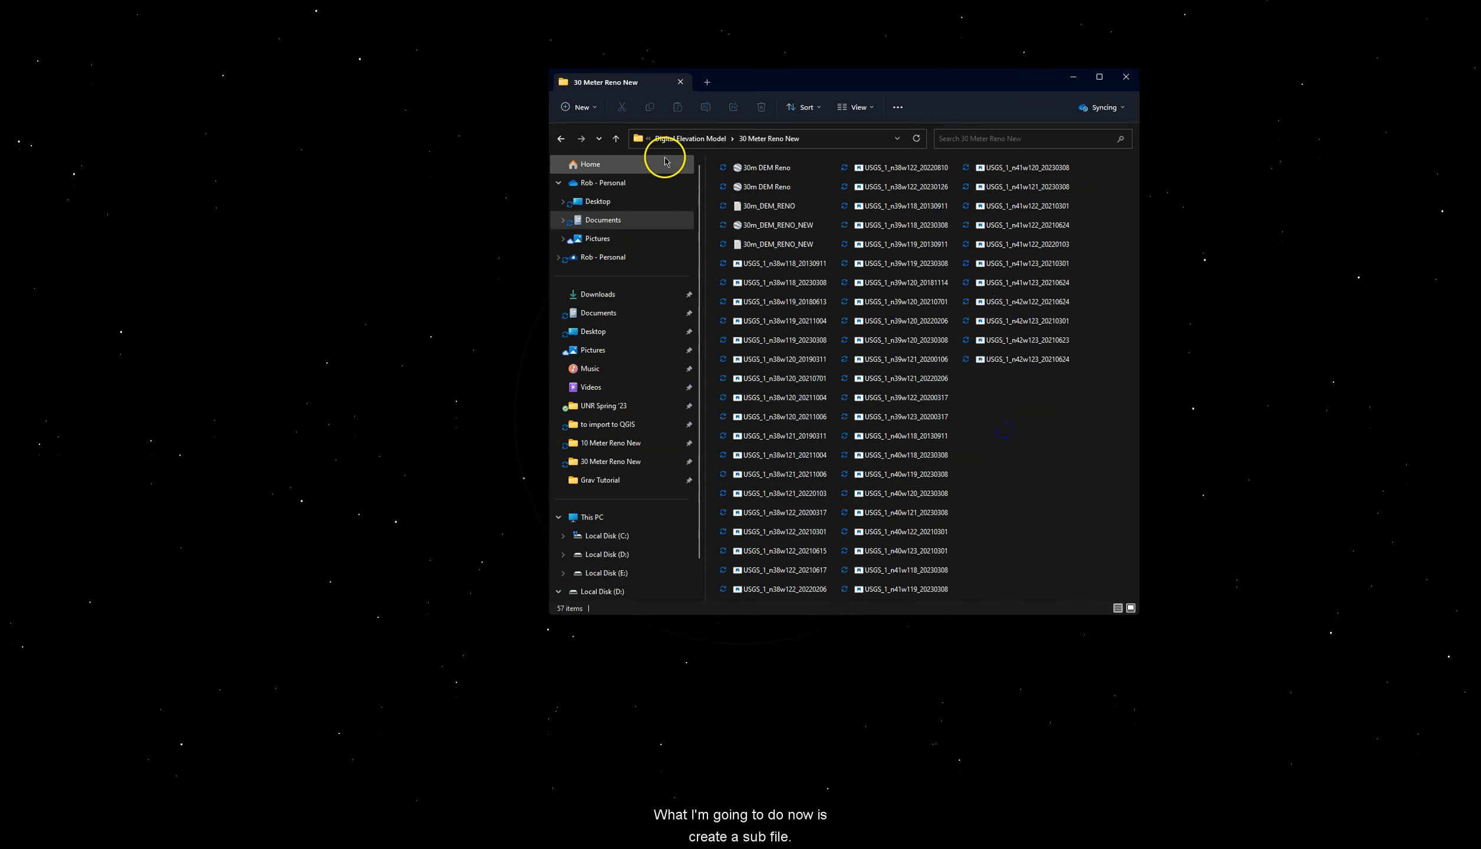
Examine how the 10 Meter Reno New and 30 Meter Reno folders are organised, and return to 30 Meter Reno New.
left_click(683, 138)
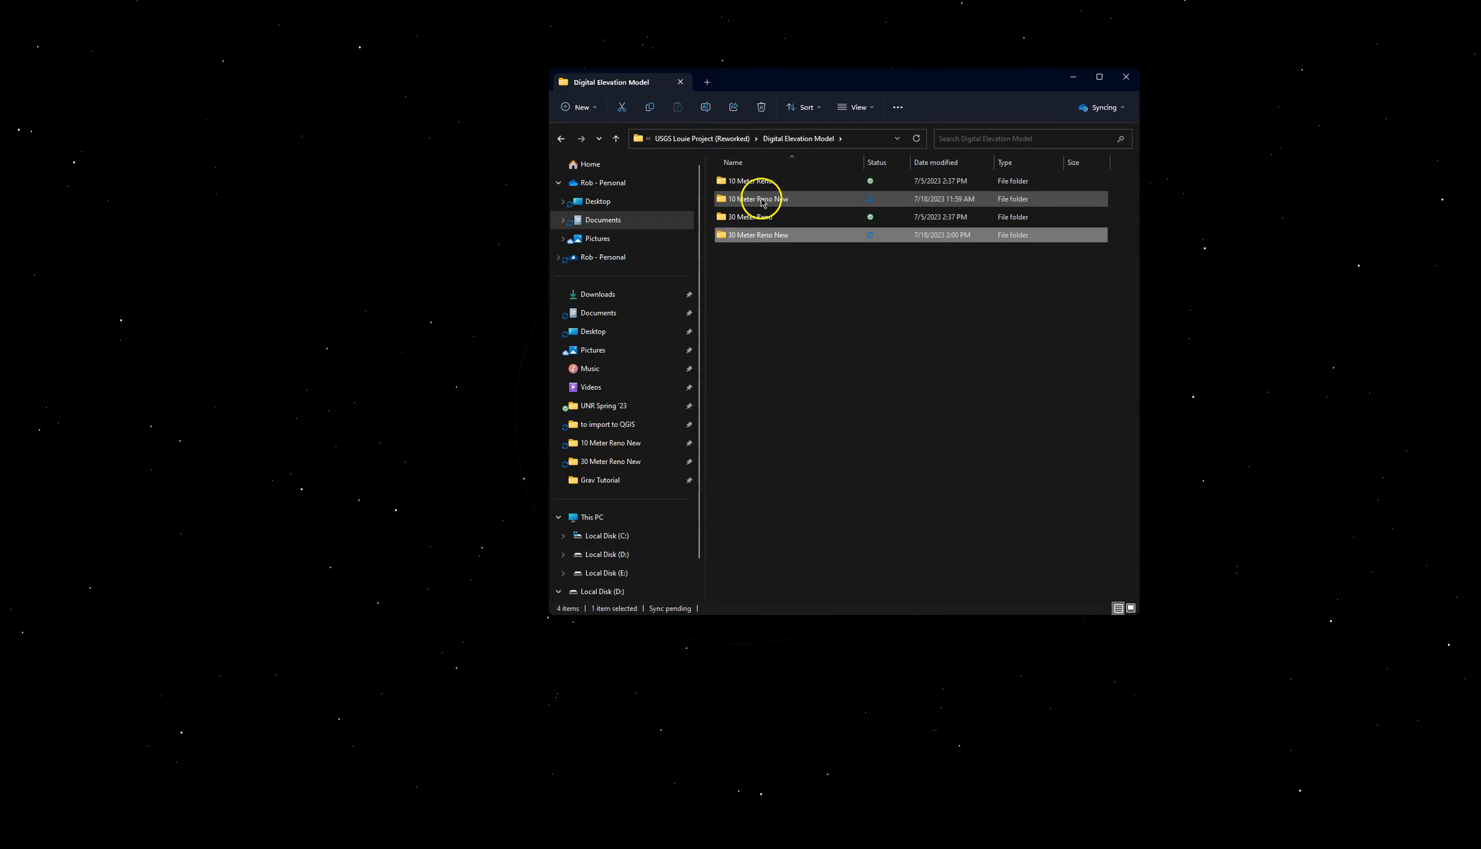
double_click(762, 202)
left_click(615, 138)
double_click(731, 217)
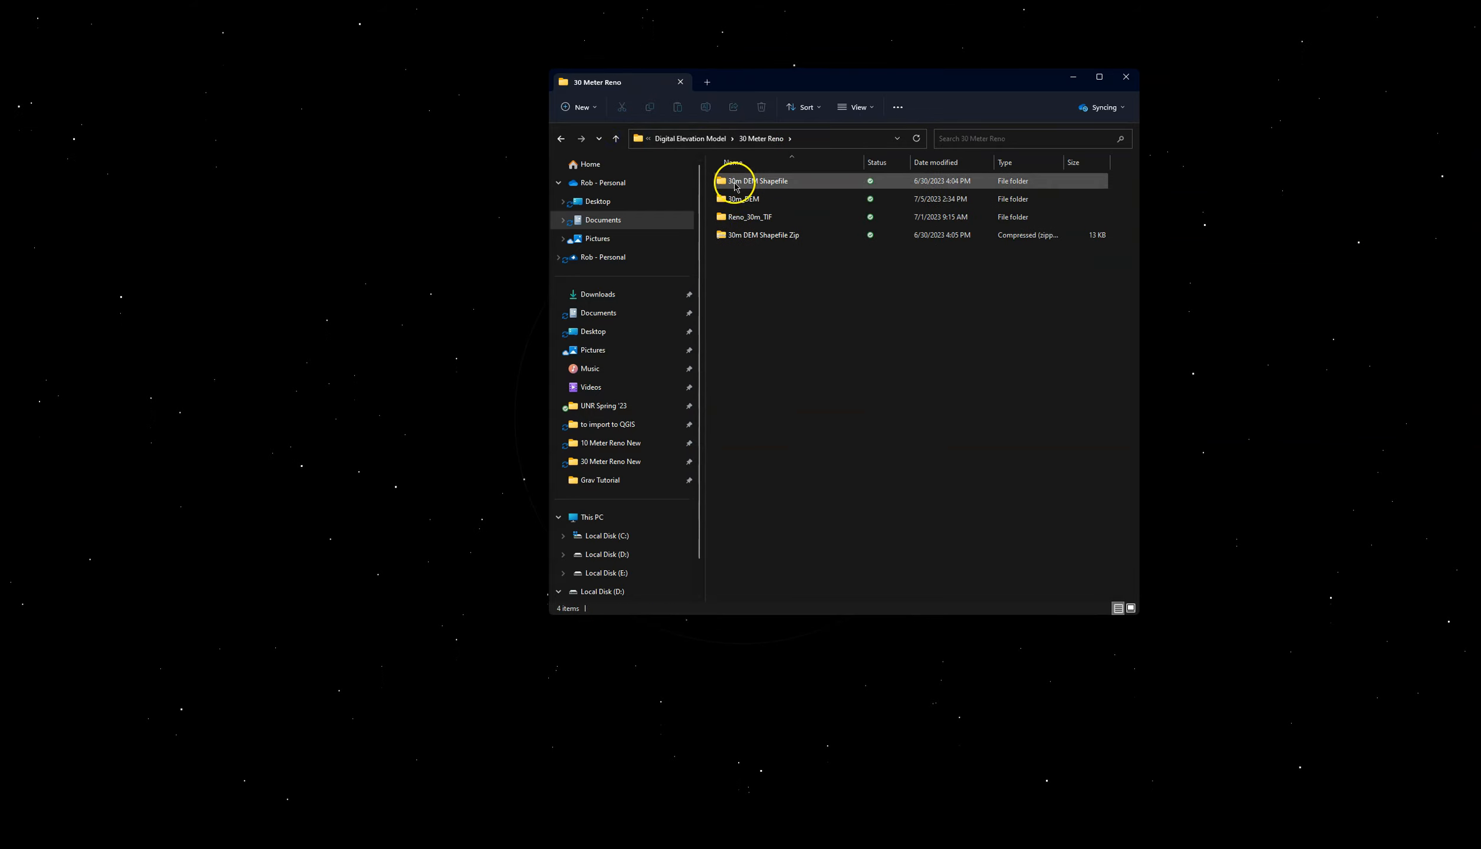
left_click(615, 139)
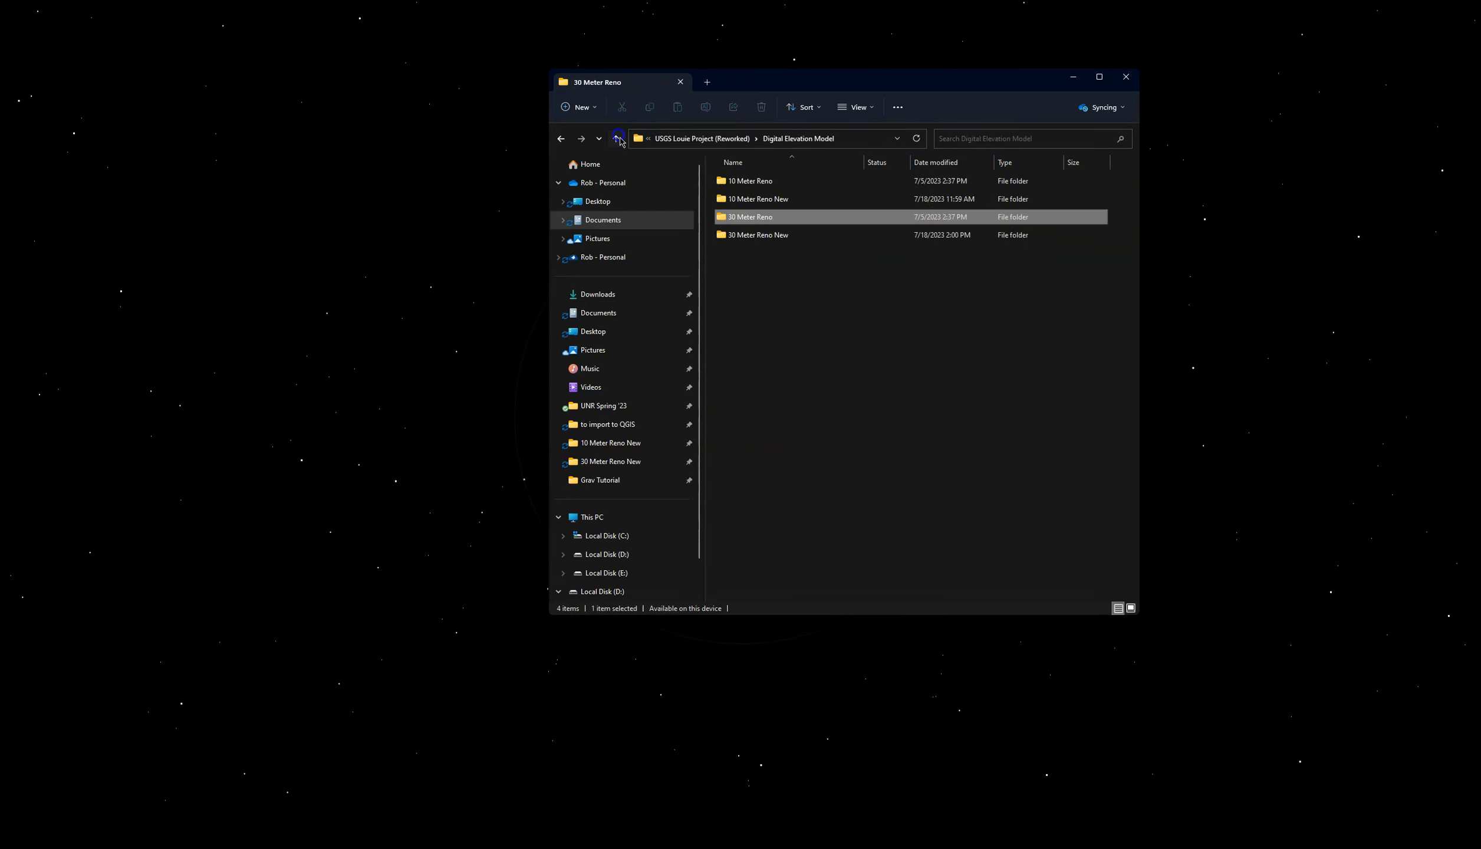
double_click(762, 238)
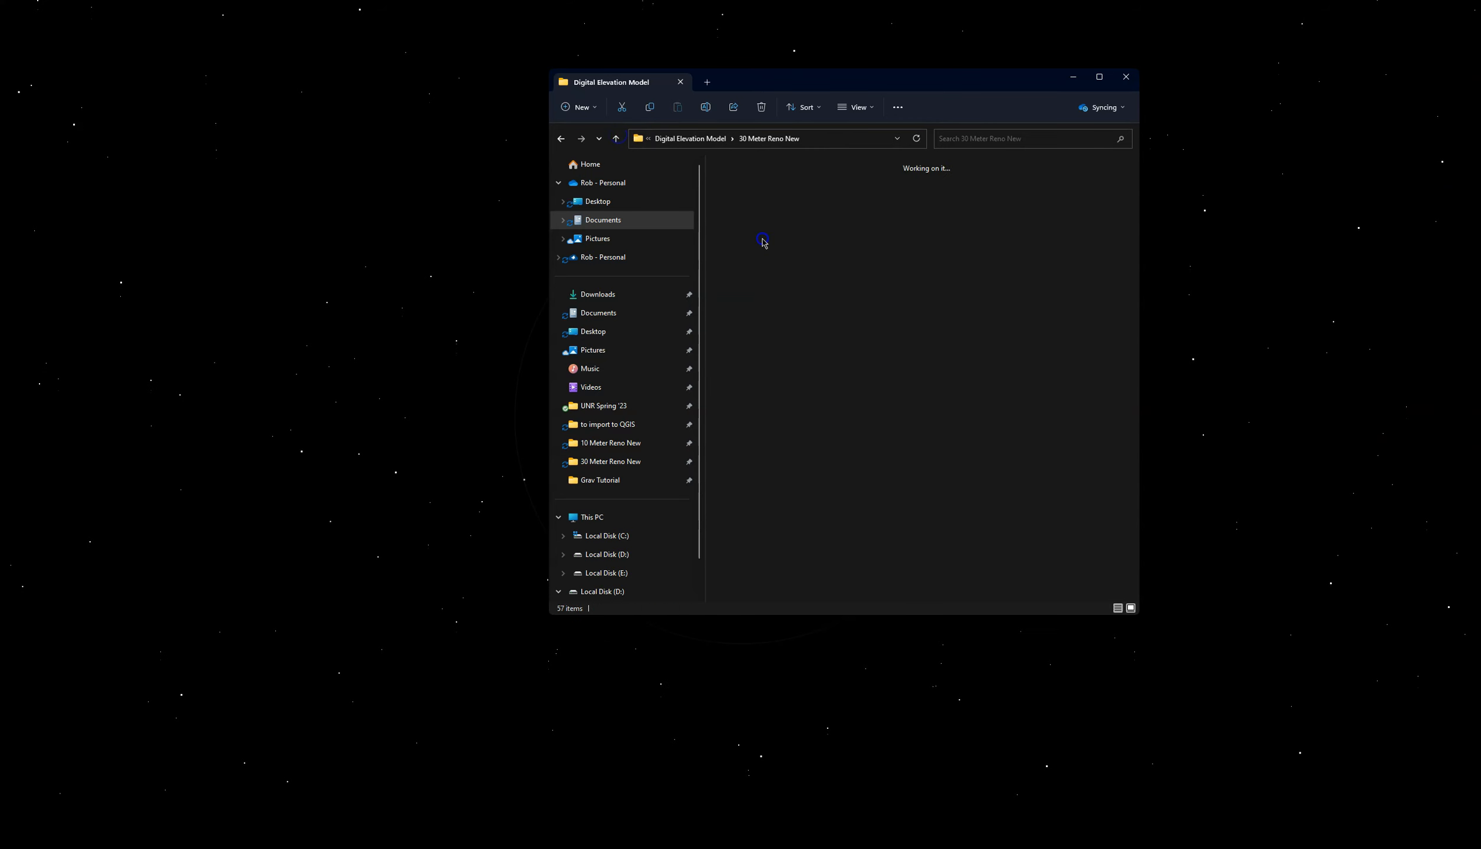
Create a new subfolder in 30 Meter Reno New and show the contents in Details view in an enlarged window.
left_click(570, 117)
left_click(595, 135)
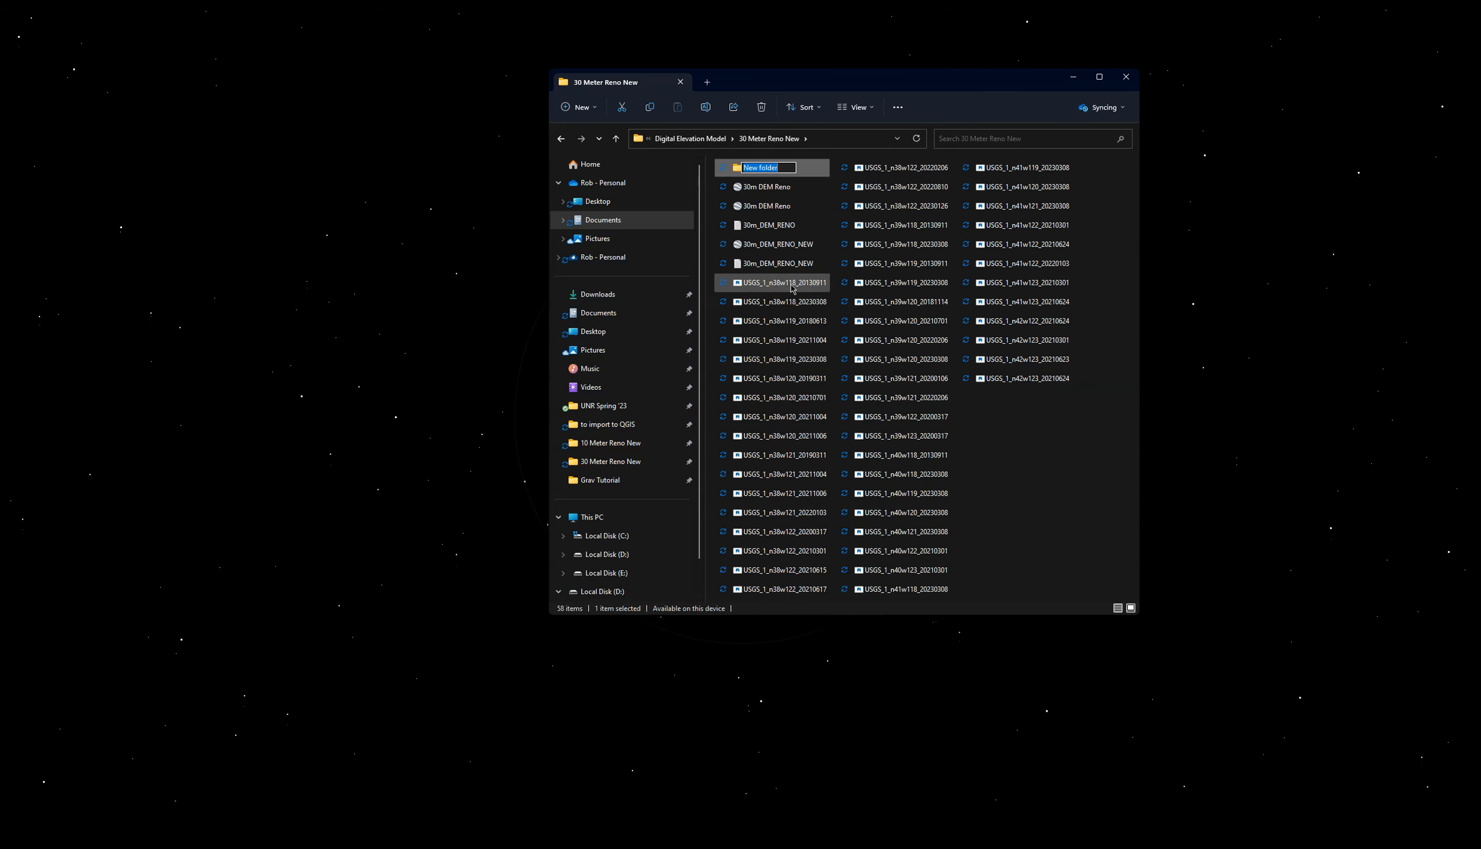
left_click(855, 107)
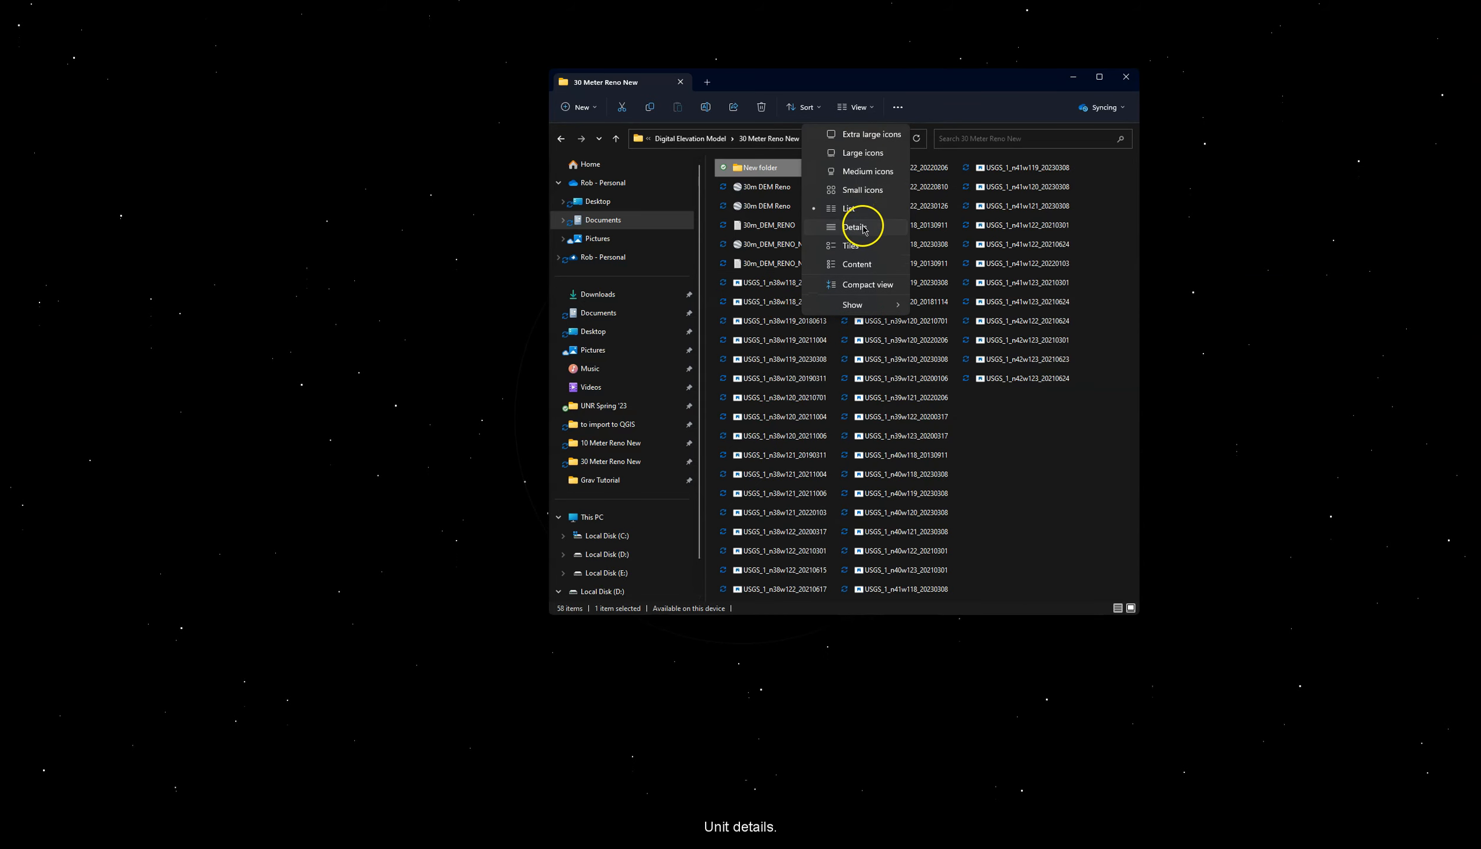
left_click(854, 227)
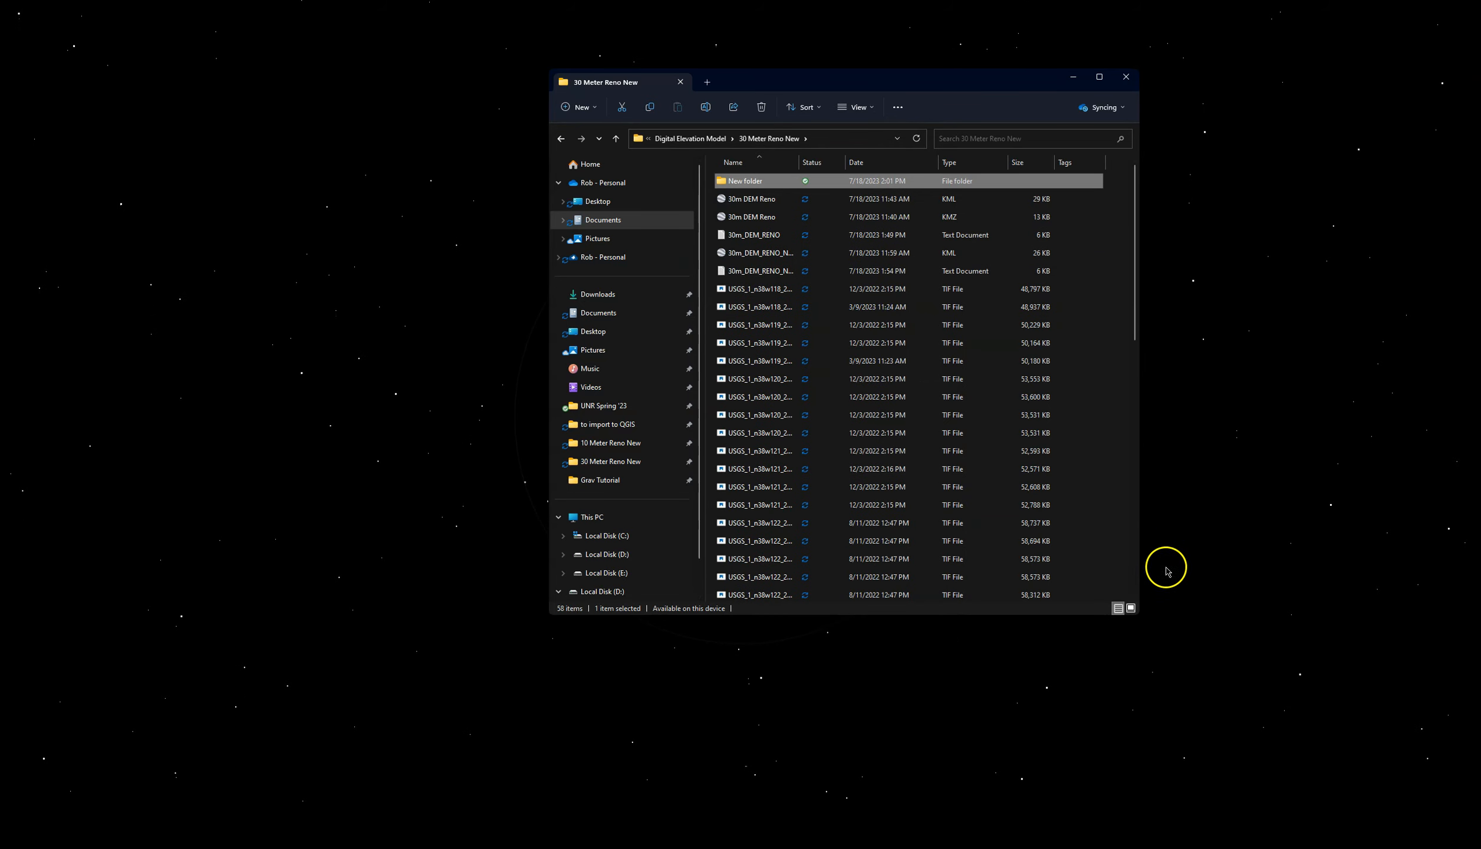
left_click_drag(1137, 614, 1298, 694)
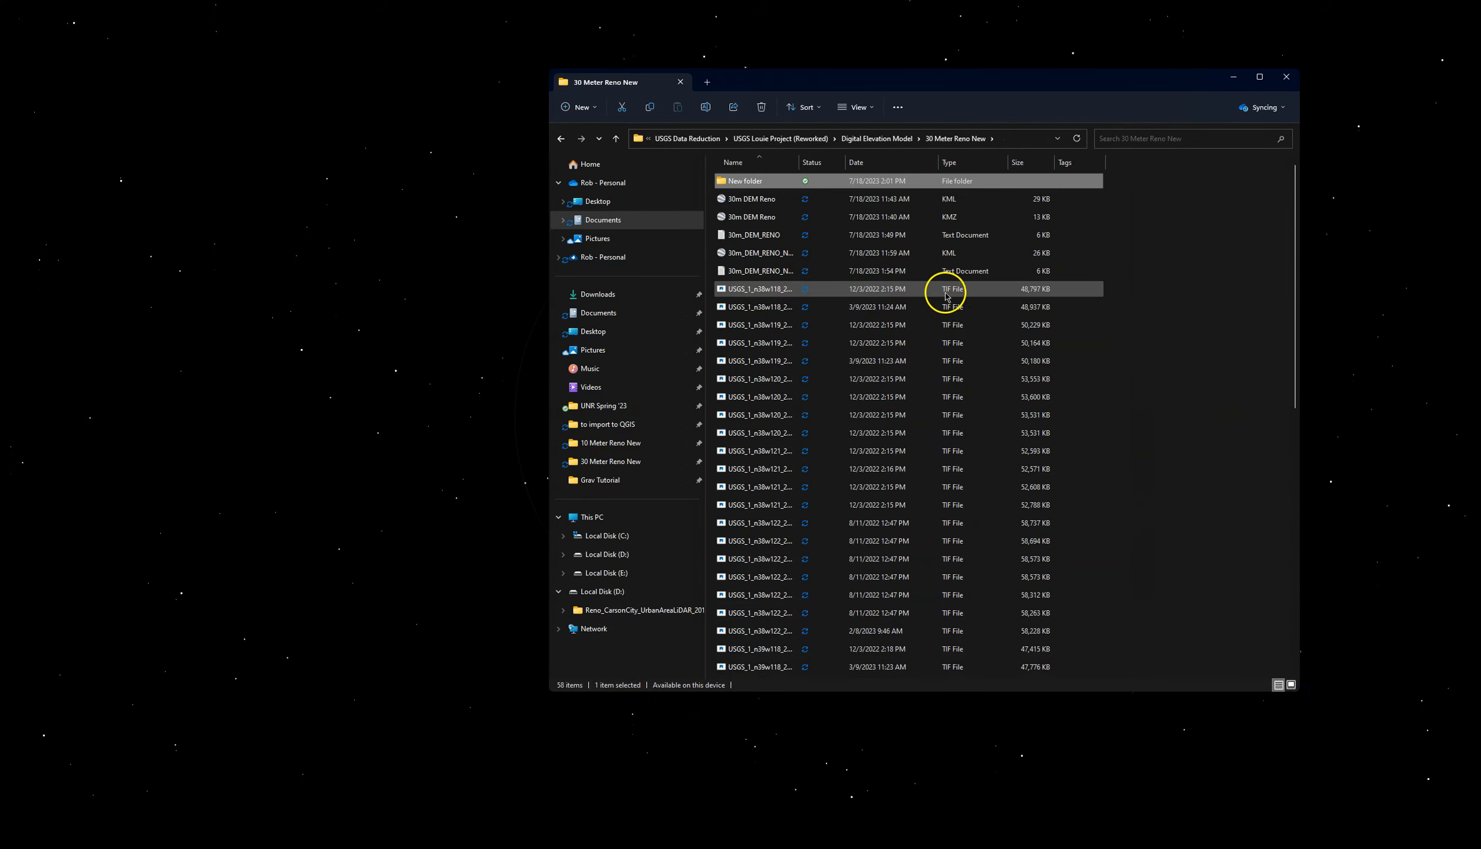
scroll(955, 306, "down", 3)
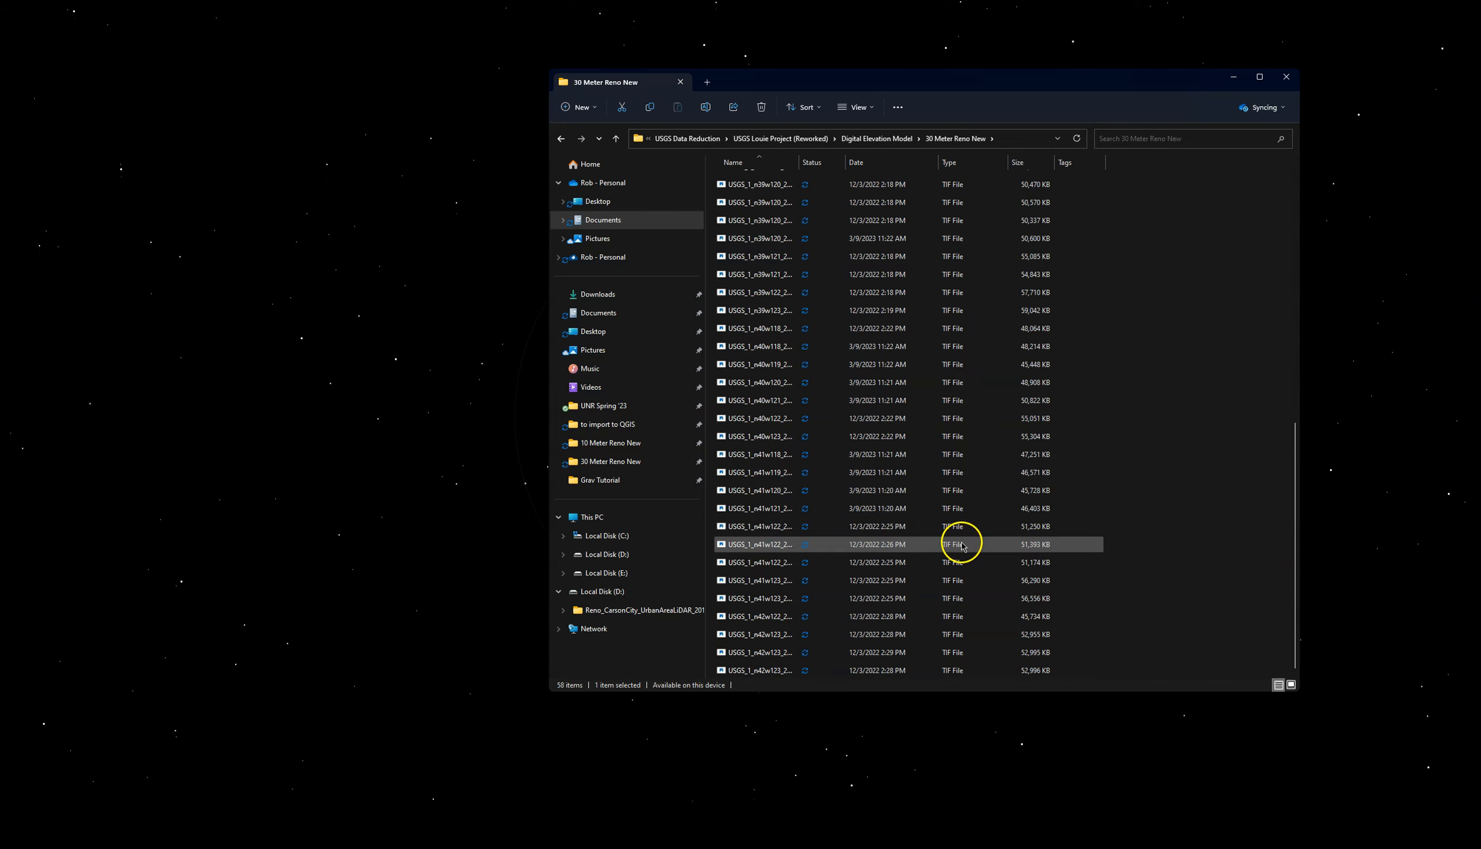
scroll(961, 539, "up", 3)
Rename the new subfolder as 30m DEM TIF.
left_click(764, 181)
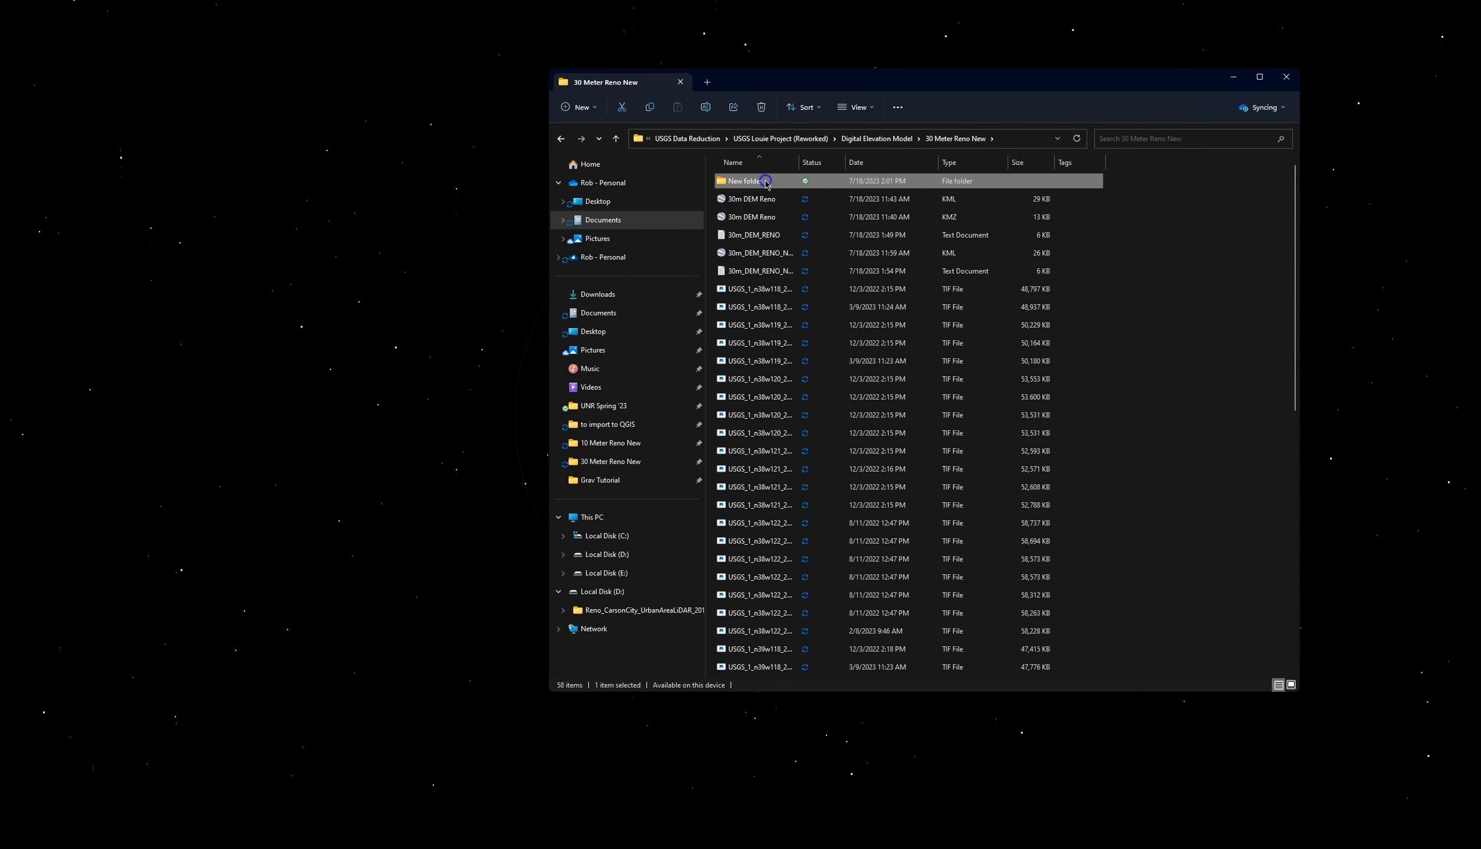
type("30m DEM T")
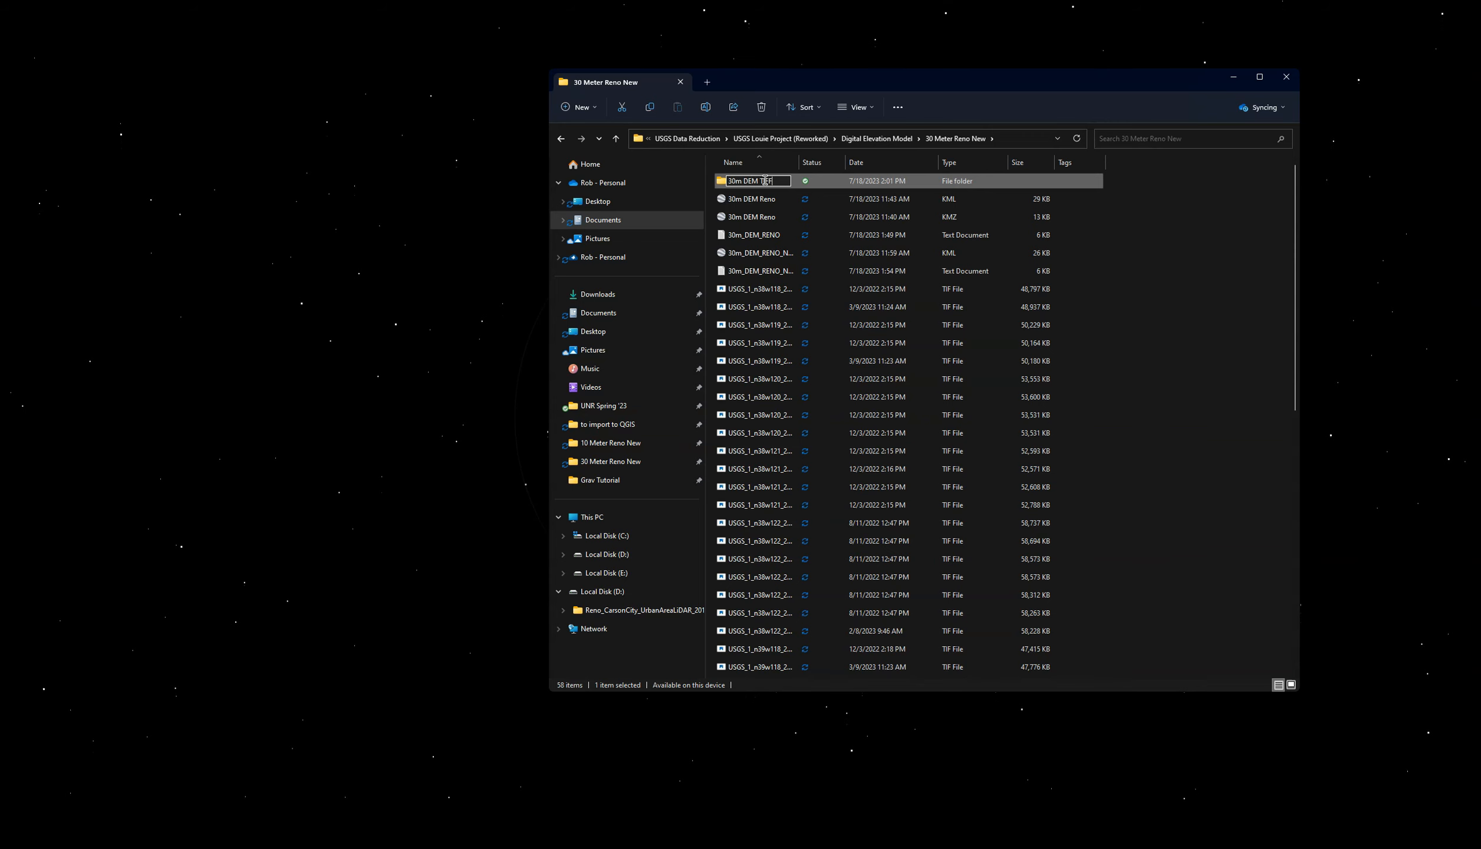
type("IF")
left_click(782, 181)
key("Return")
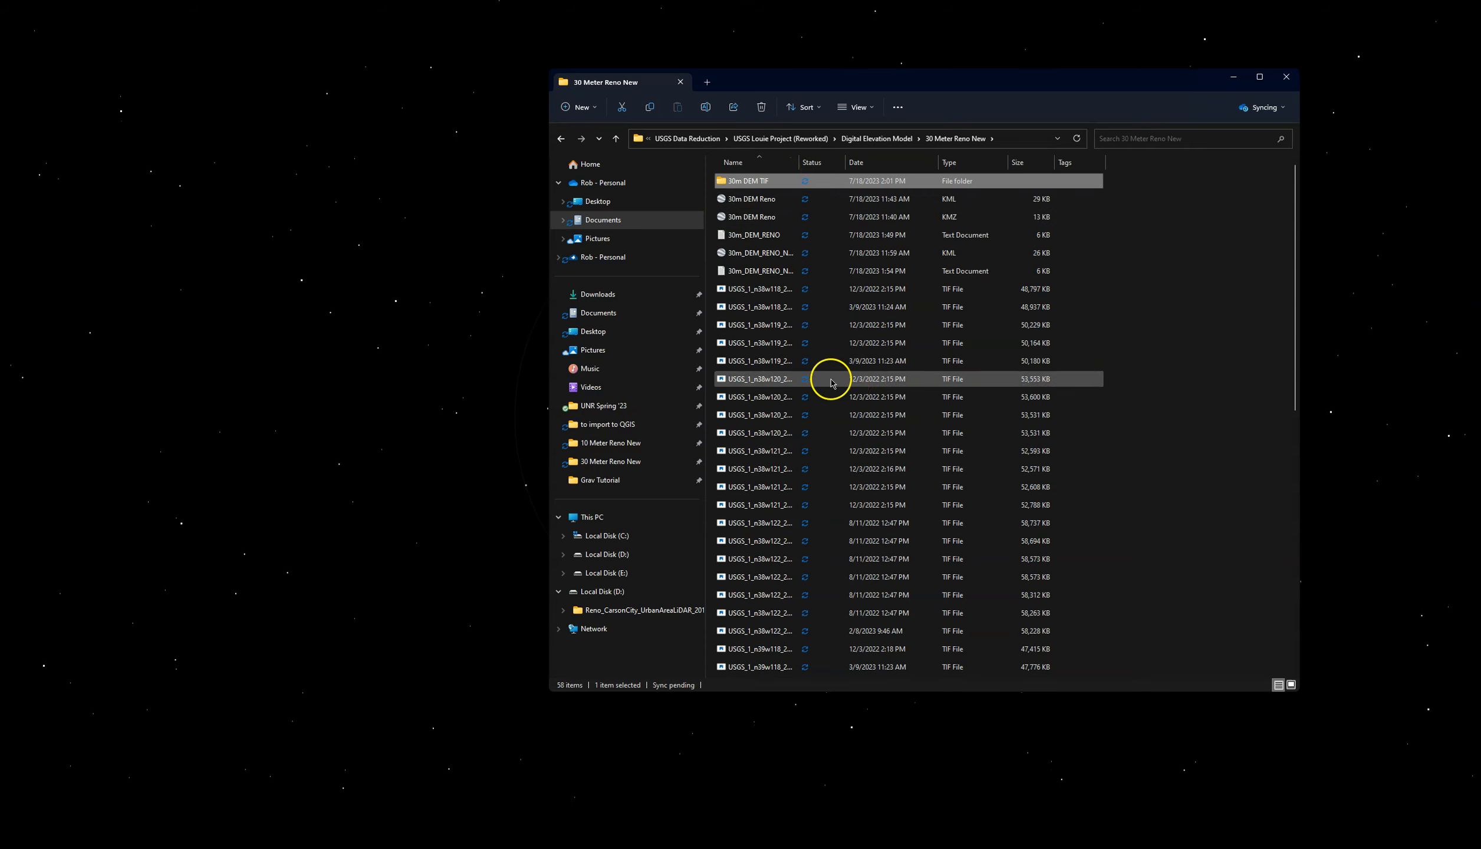
Move all the downloaded USGS TIF tiles from 30 Meter Reno New into the 30m DEM TIF subfolder.
scroll(849, 456, "down", 10)
left_click_drag(1074, 663, 758, 186)
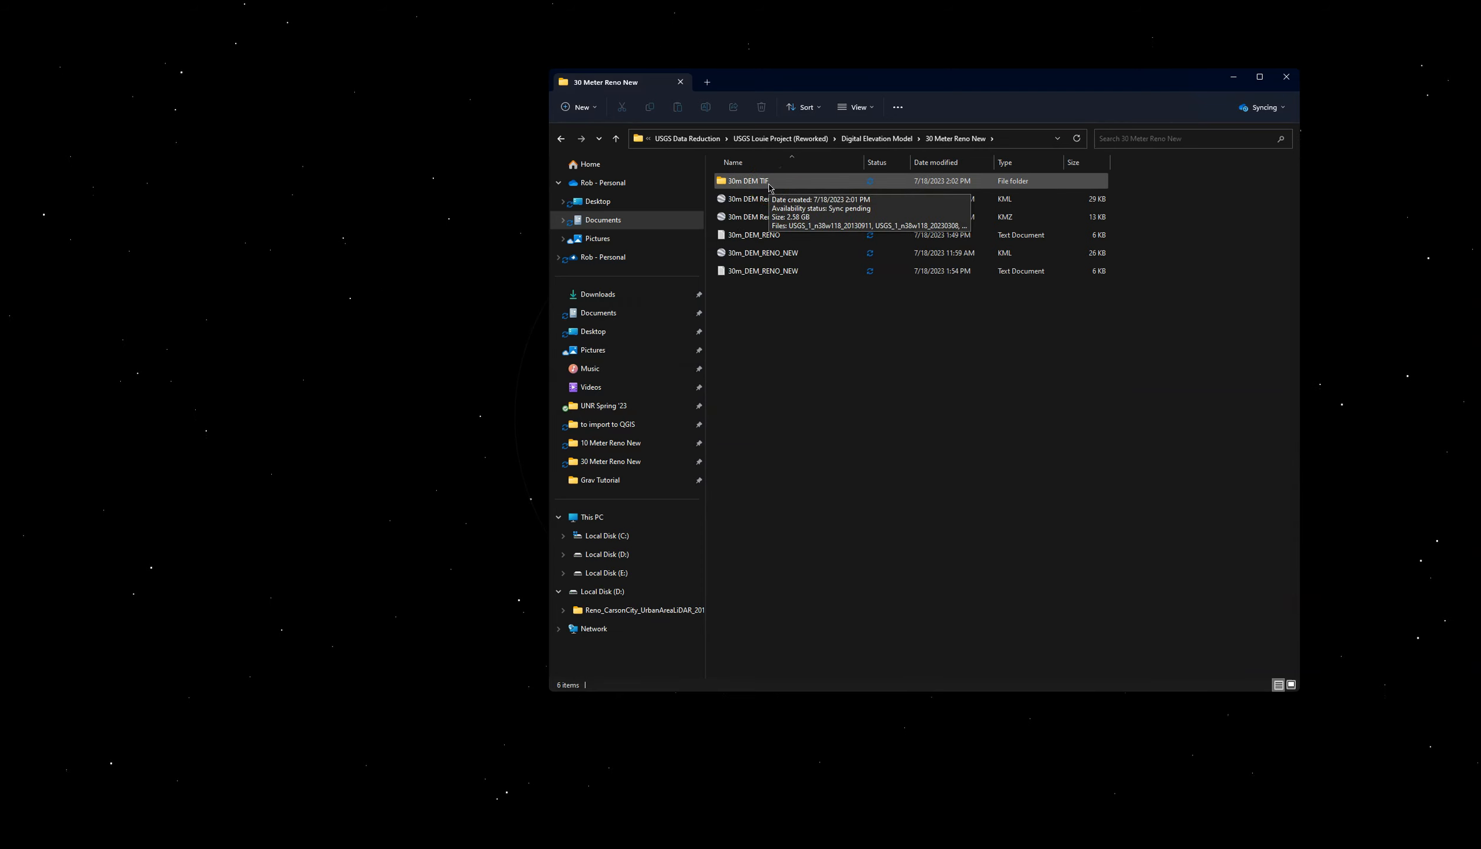
left_click(826, 468)
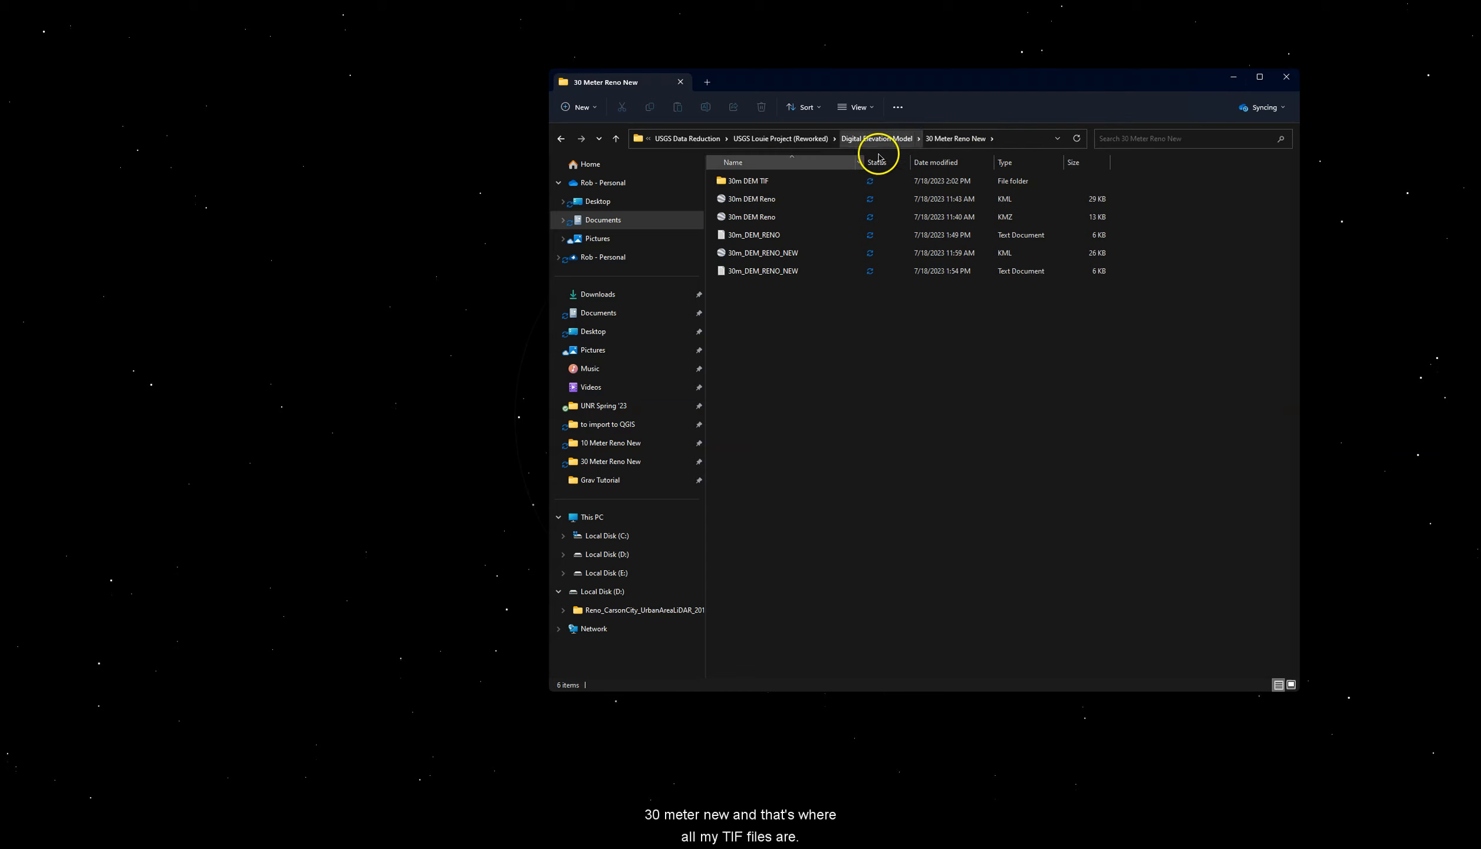
Switch to QGIS and create a new empty project from the project template.
left_click(784, 182)
left_click(1232, 77)
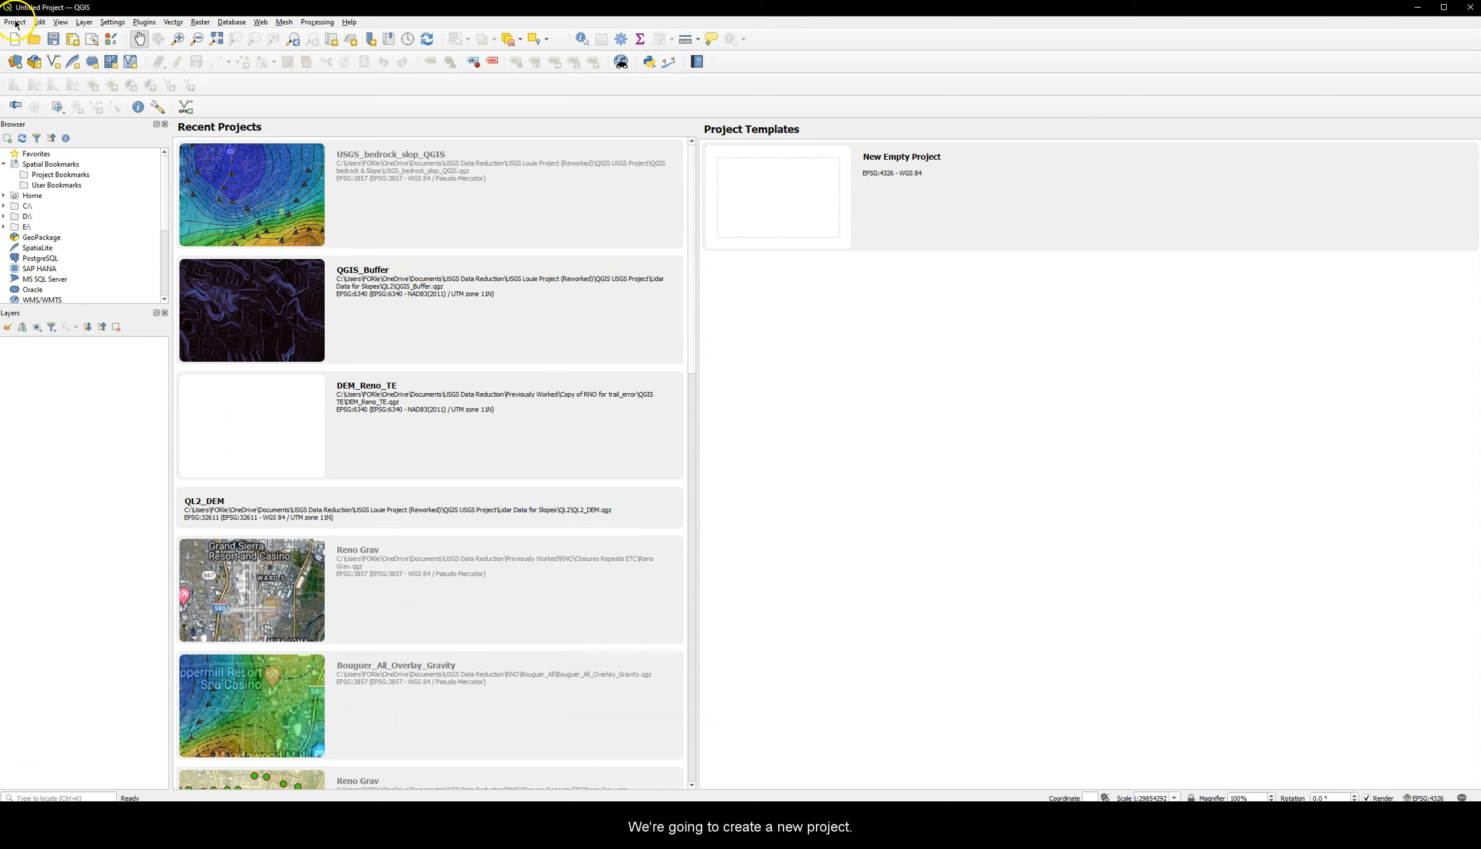
left_click(770, 175)
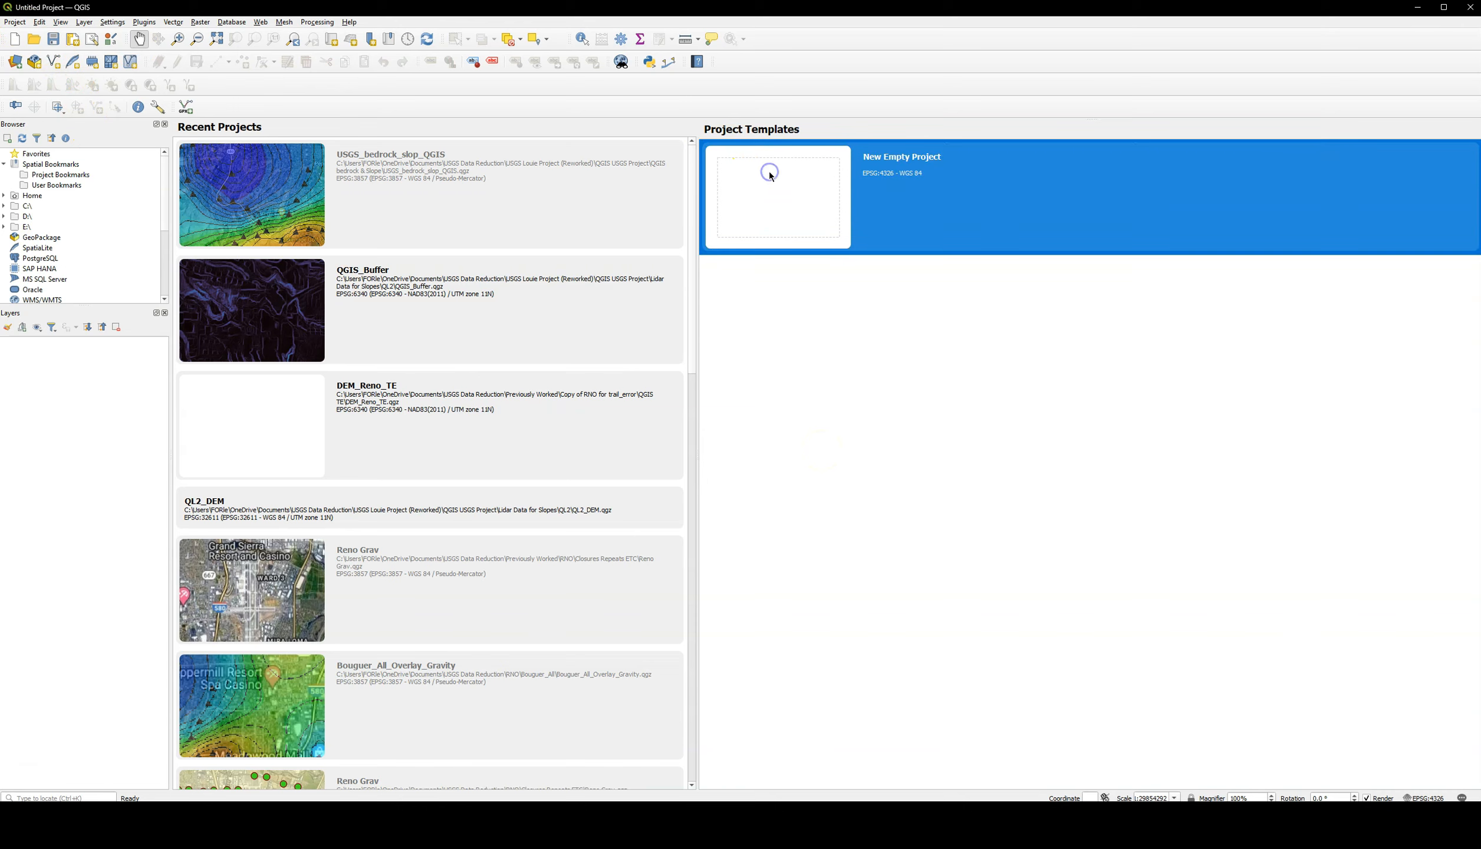
double_click(932, 160)
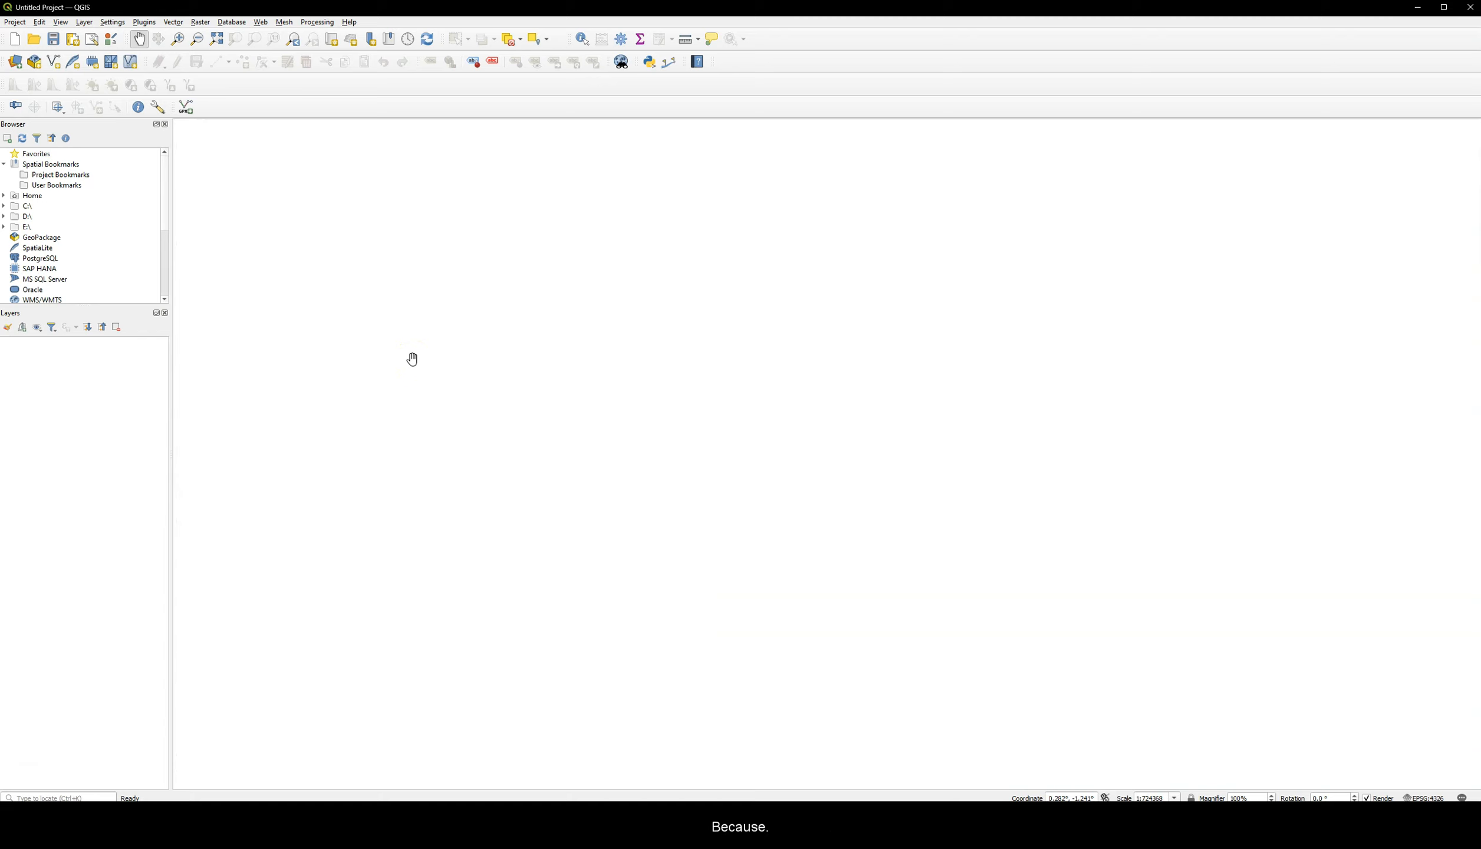
left_click_drag(414, 348, 367, 267)
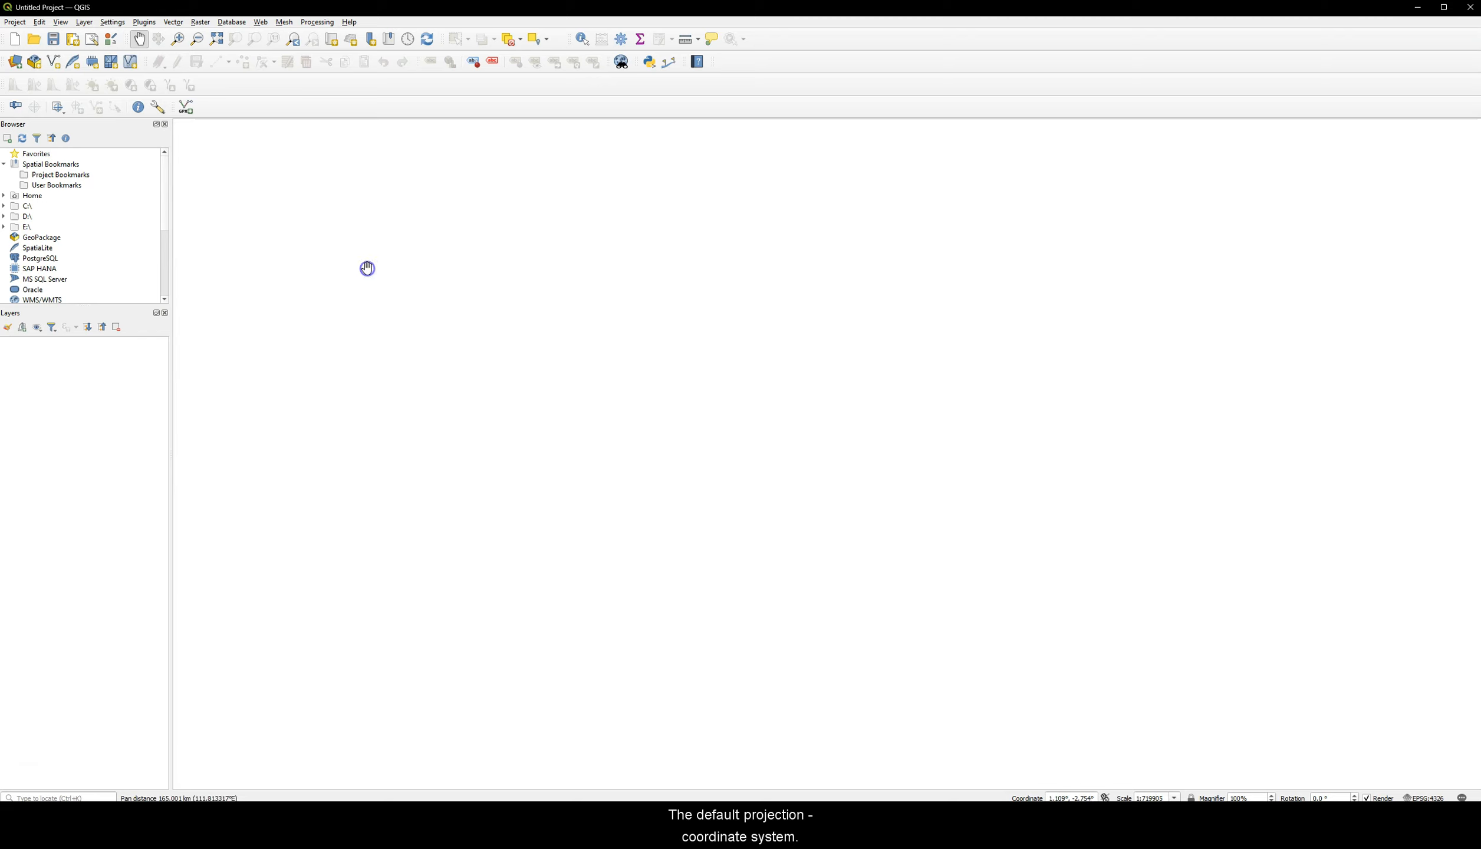
Set the project's coordinate reference system to NAD83(2011) / UTM zone 11N (EPSG:6340) and apply it.
left_click(14, 22)
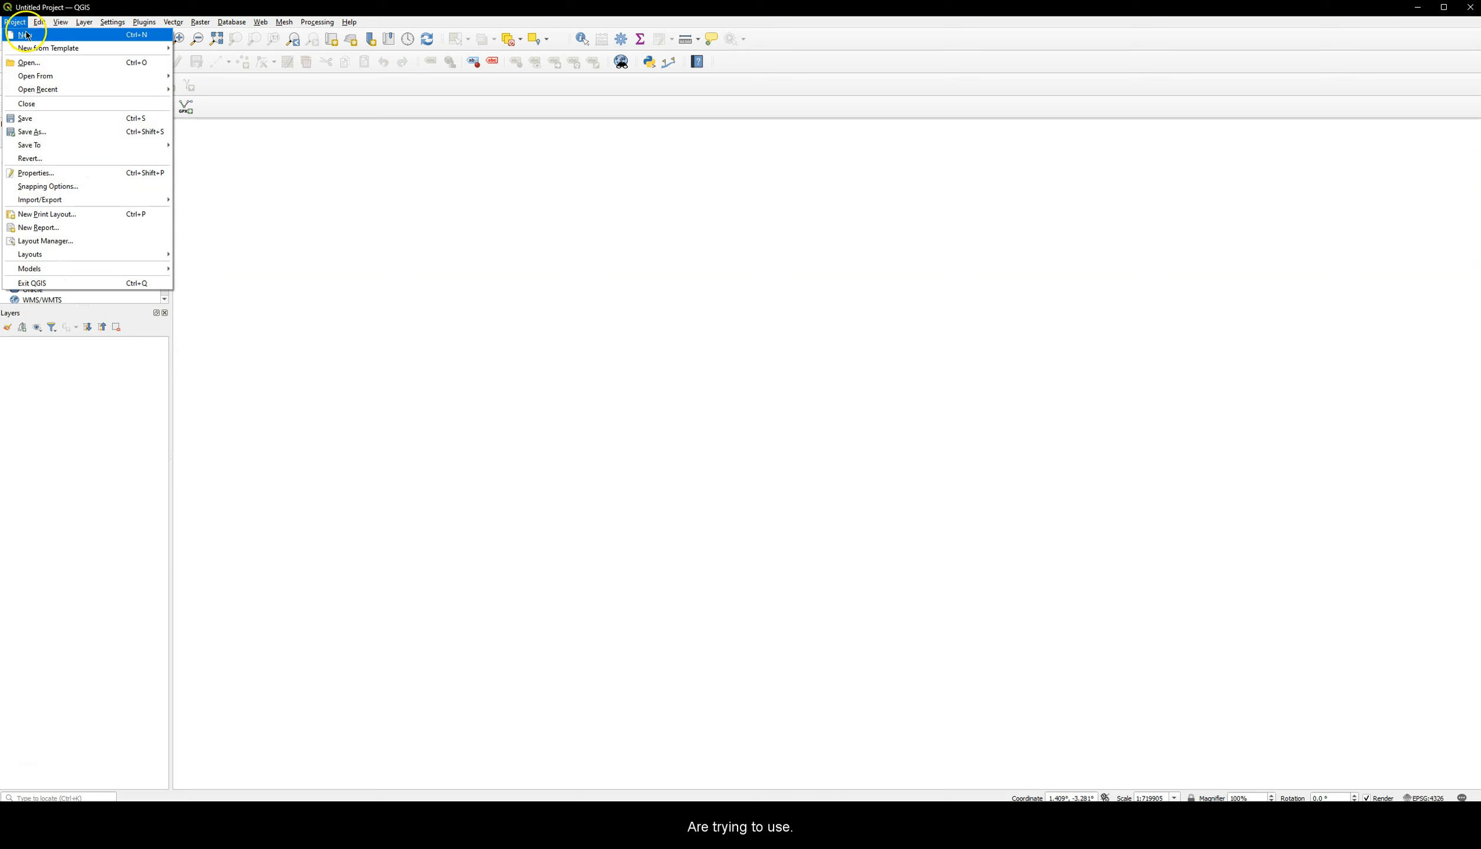
left_click(94, 199)
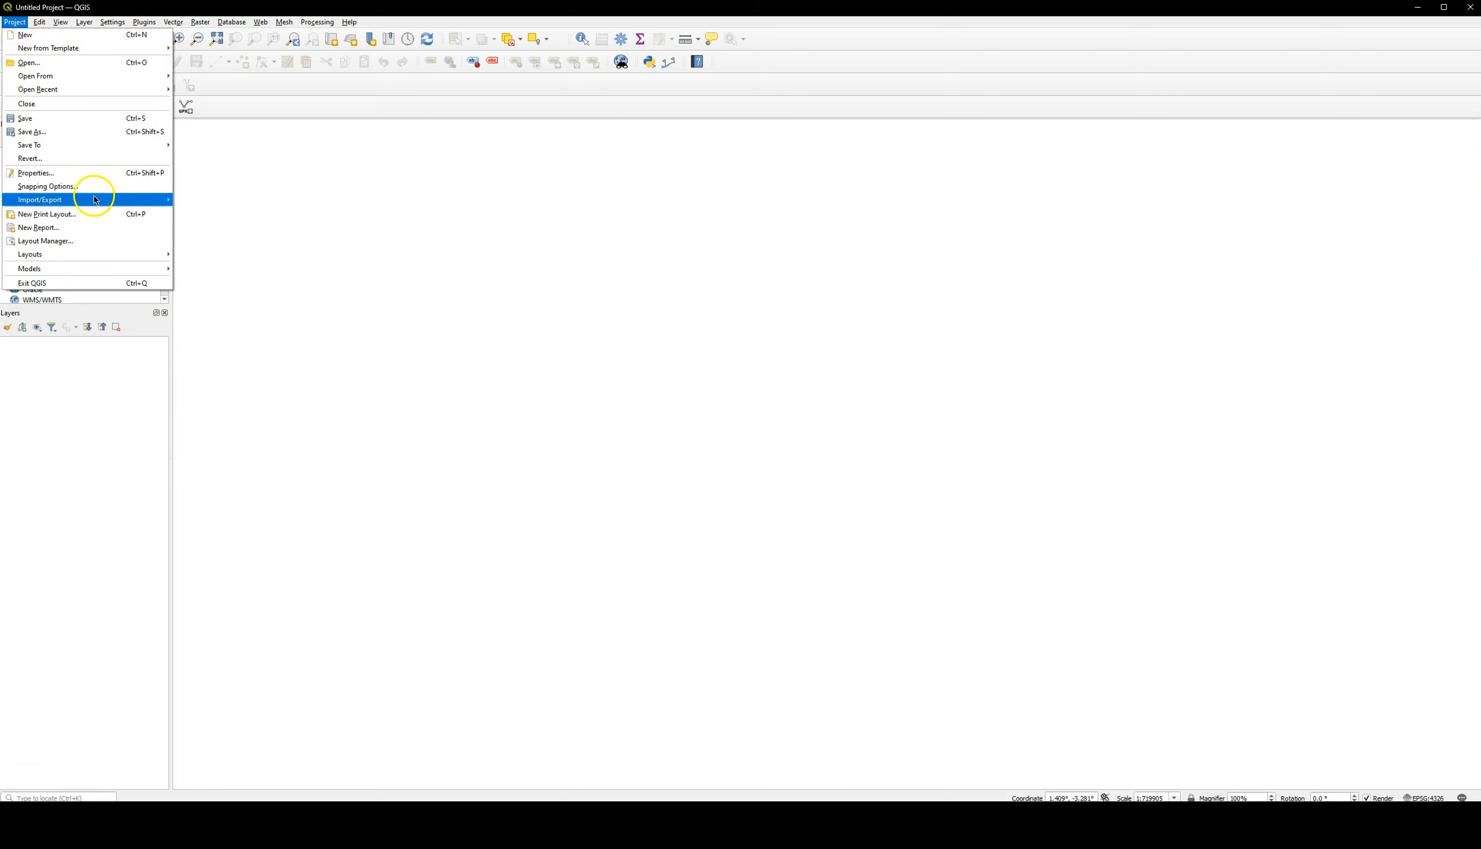
left_click(100, 173)
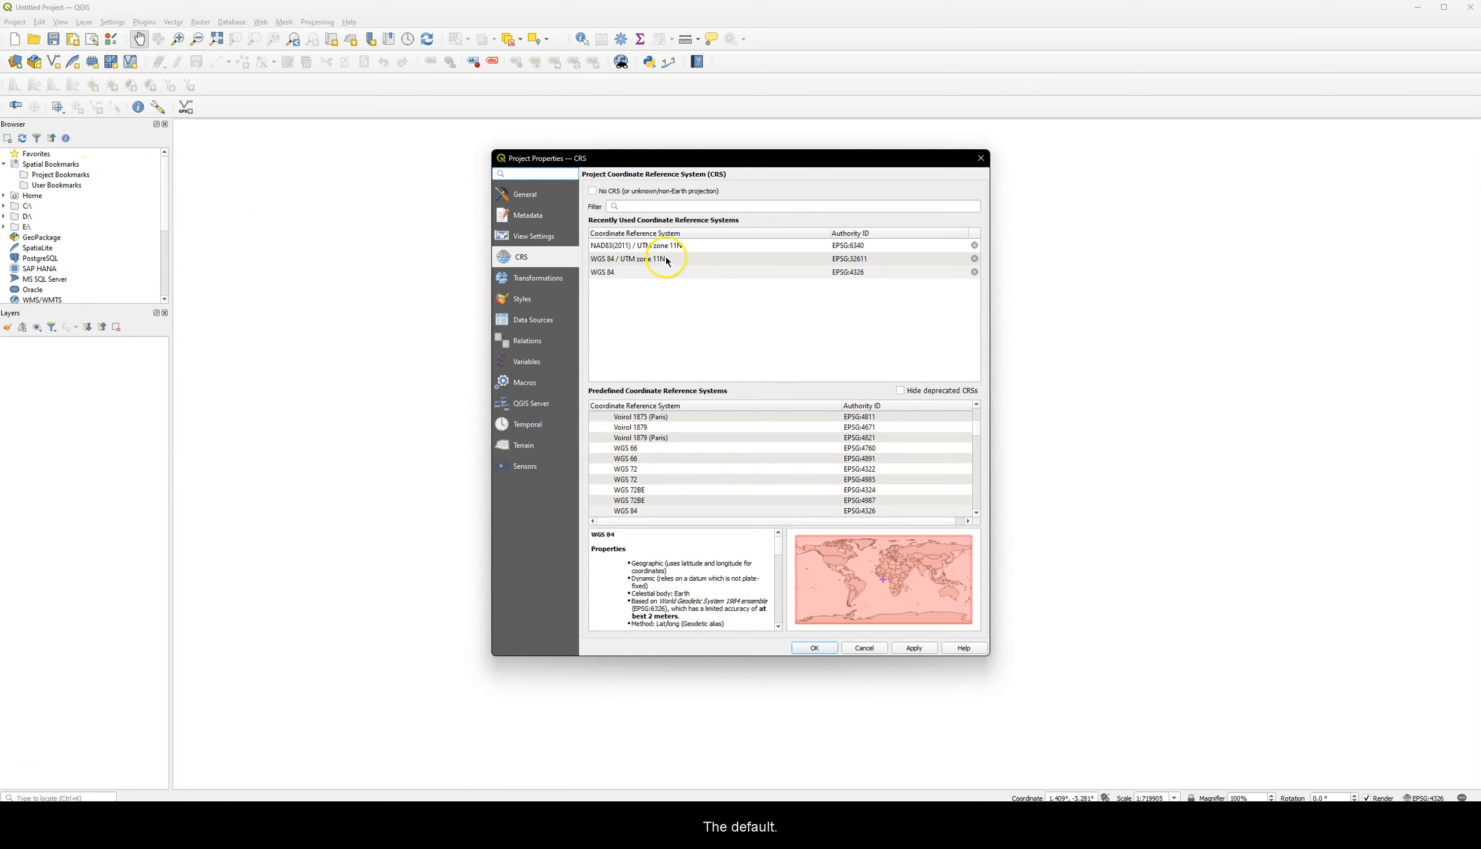
left_click(619, 261)
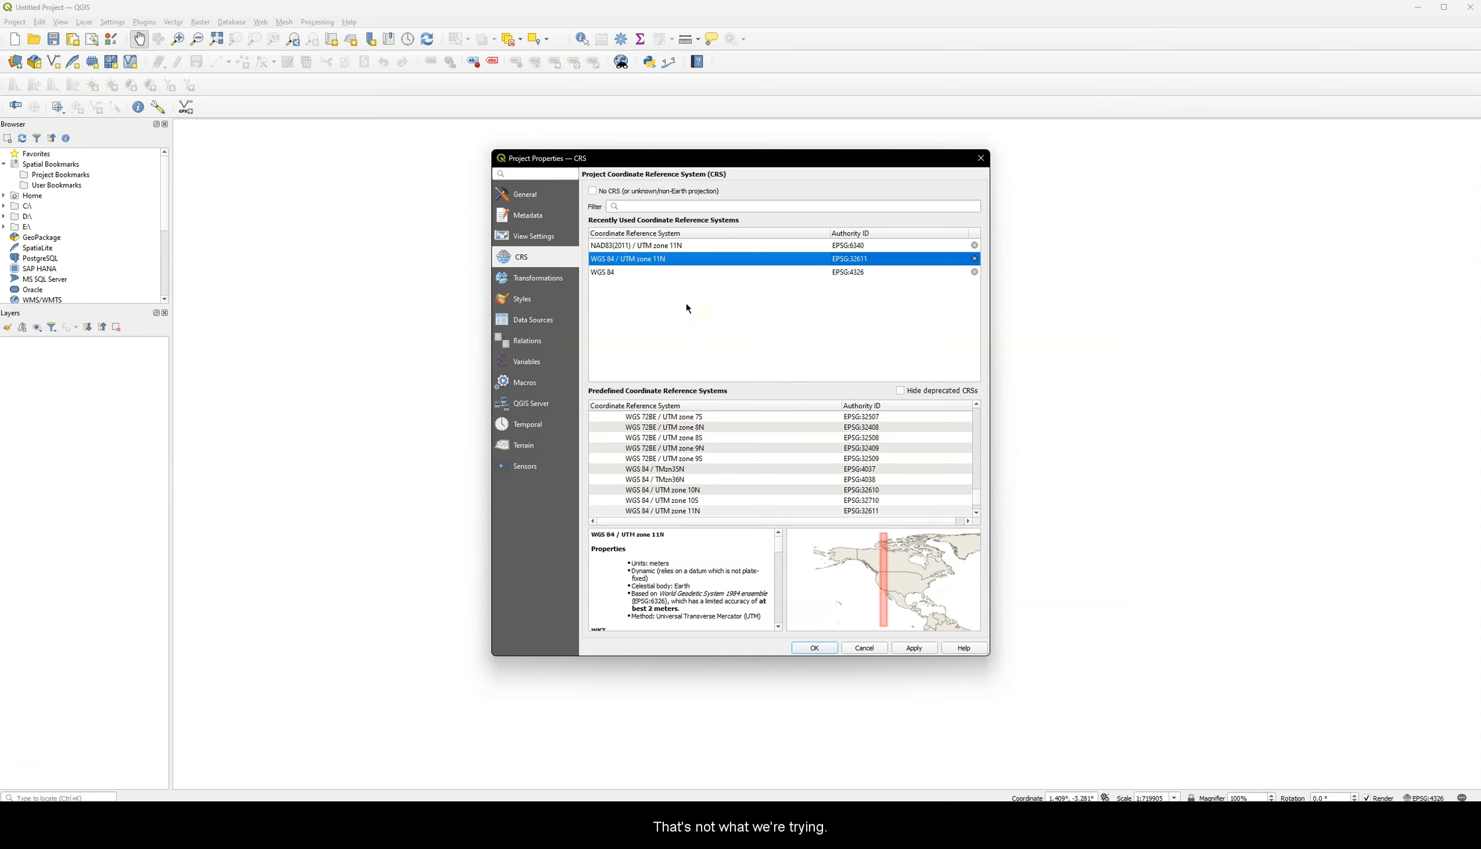
left_click(673, 246)
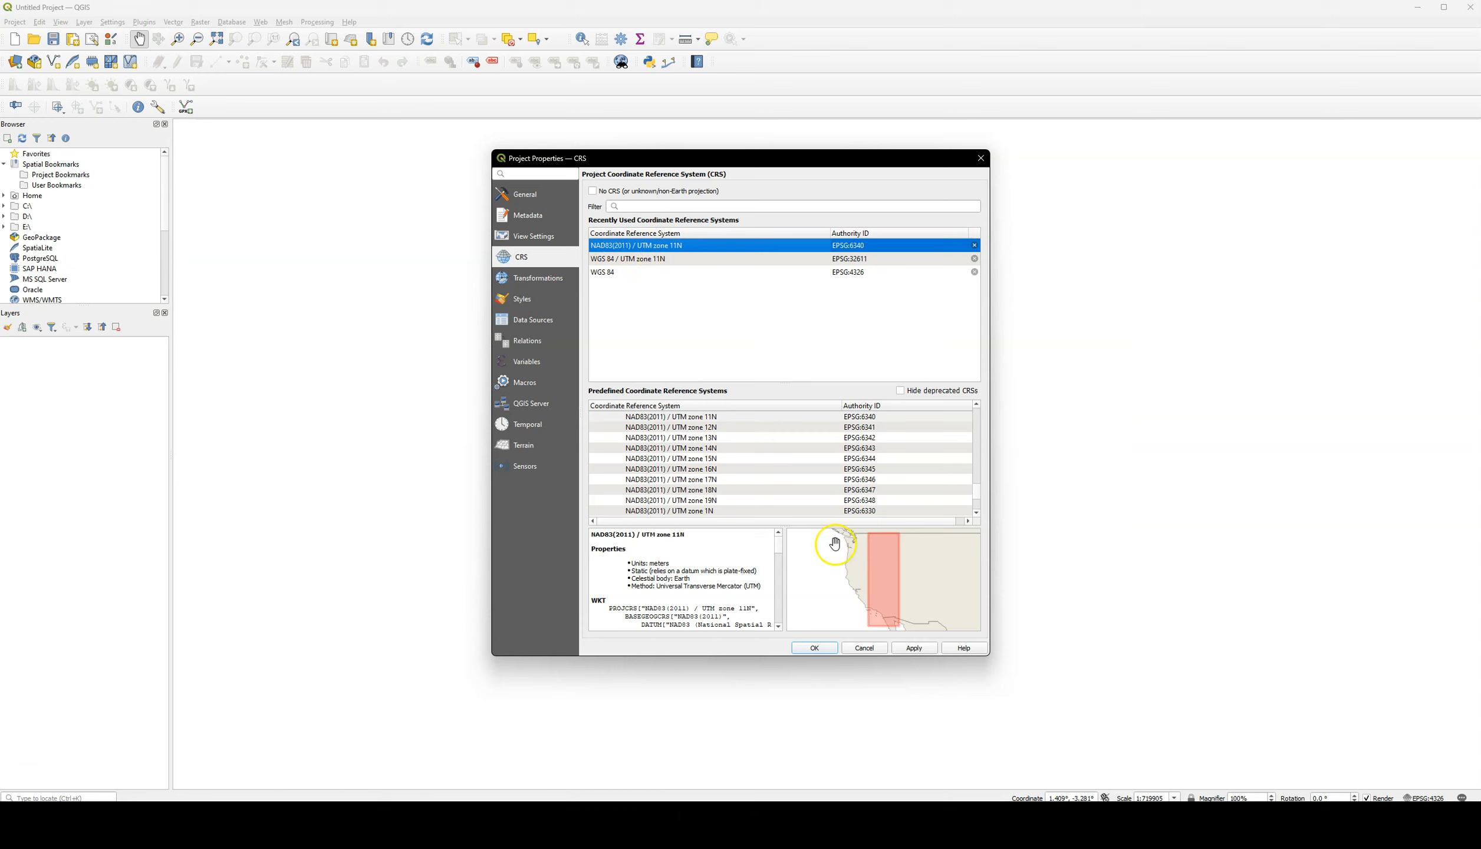
left_click(914, 648)
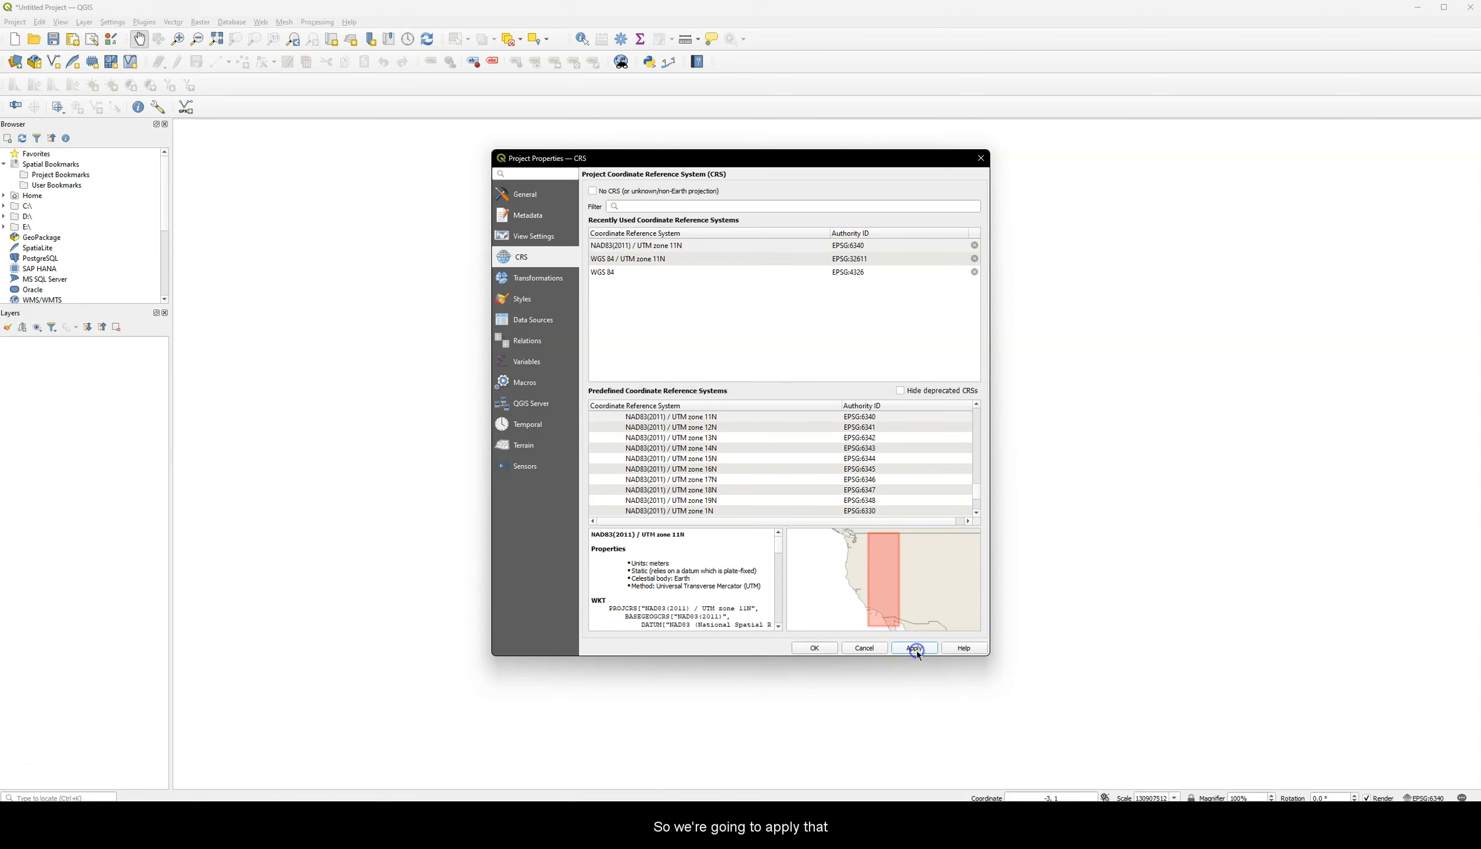
Confirm NAD83(2011) / UTM zone 11N as the project's coordinate reference system and close the project properties.
left_click(652, 246)
left_click(814, 648)
left_click_drag(815, 651, 487, 320)
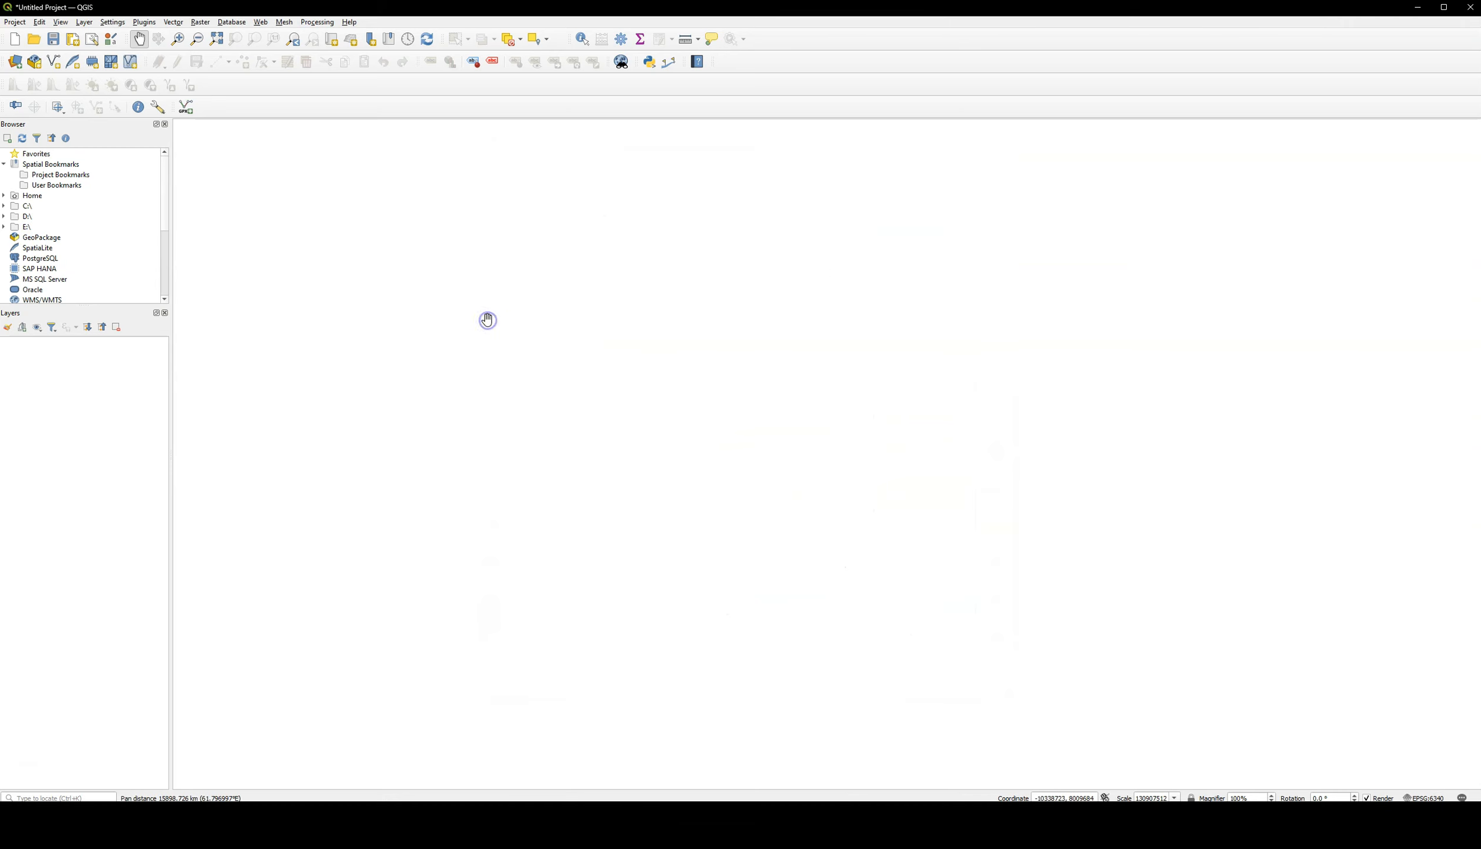
left_click(482, 312)
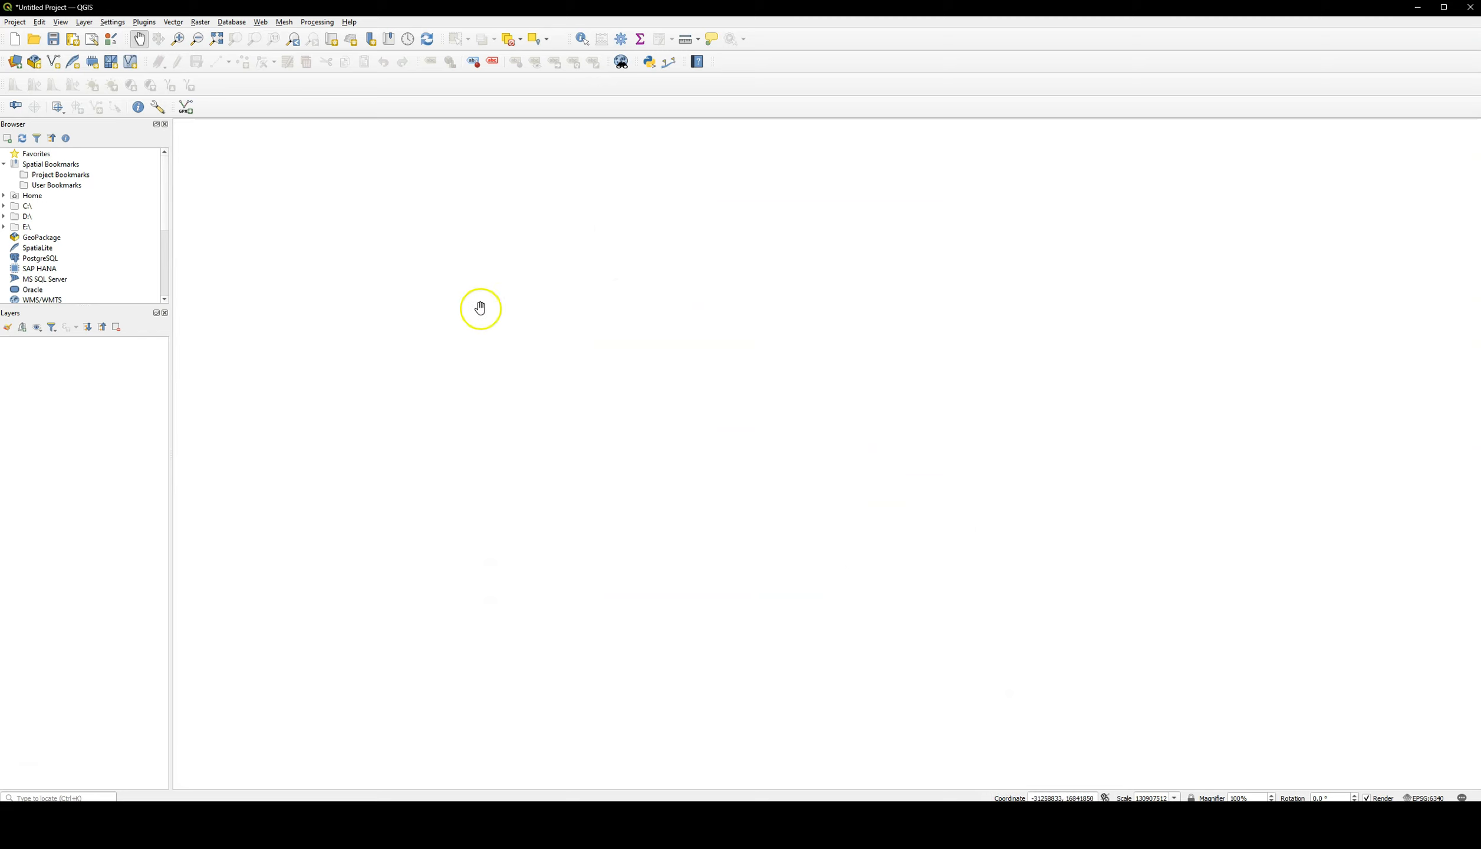
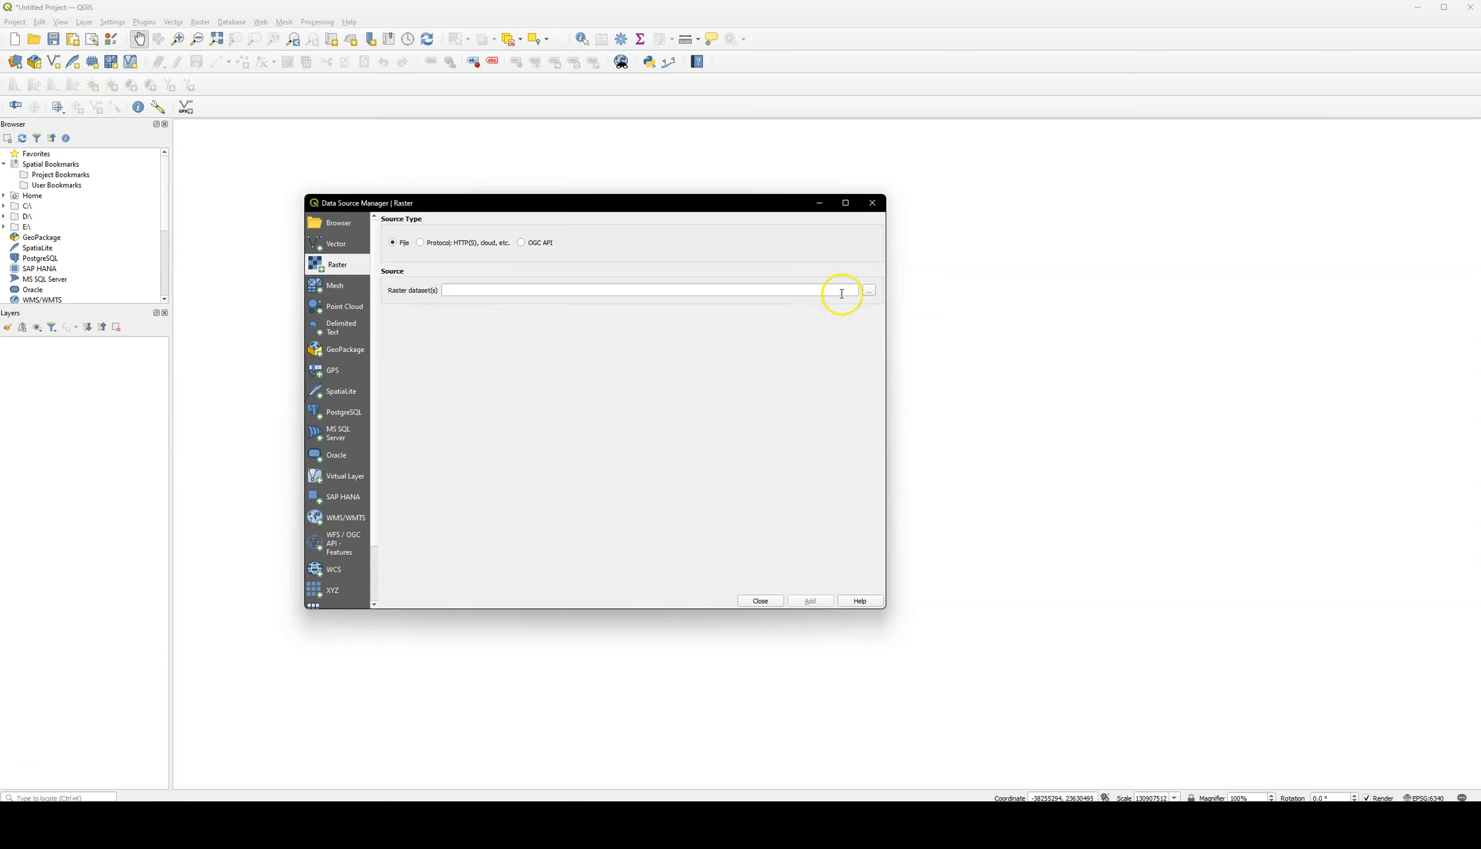
Browse for the raster datasets in Digital Elevation Model > 30 Meter Reno New > 30m DEM TIF.
left_click(869, 290)
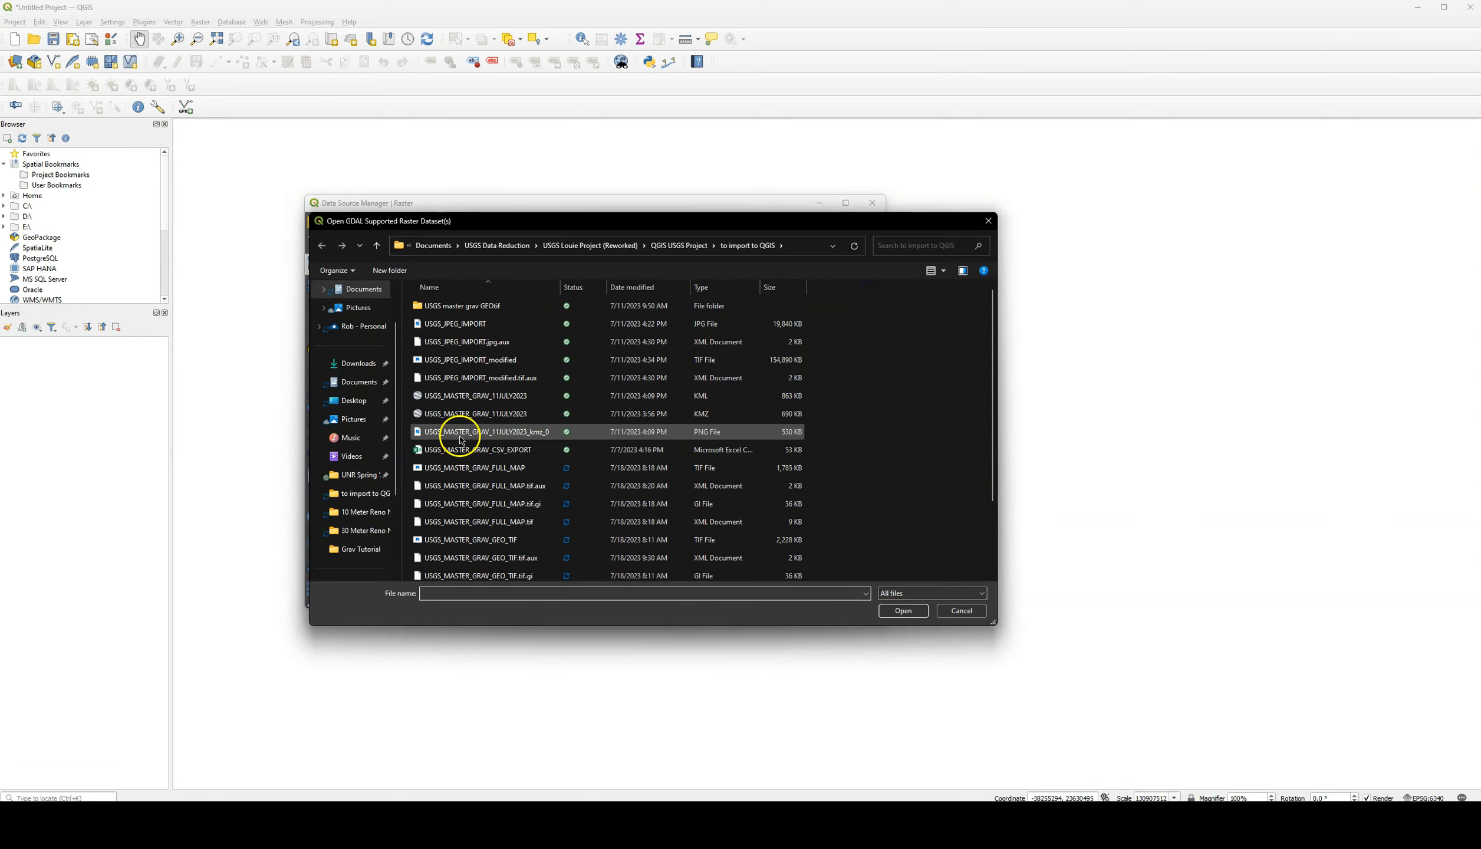
left_click(698, 247)
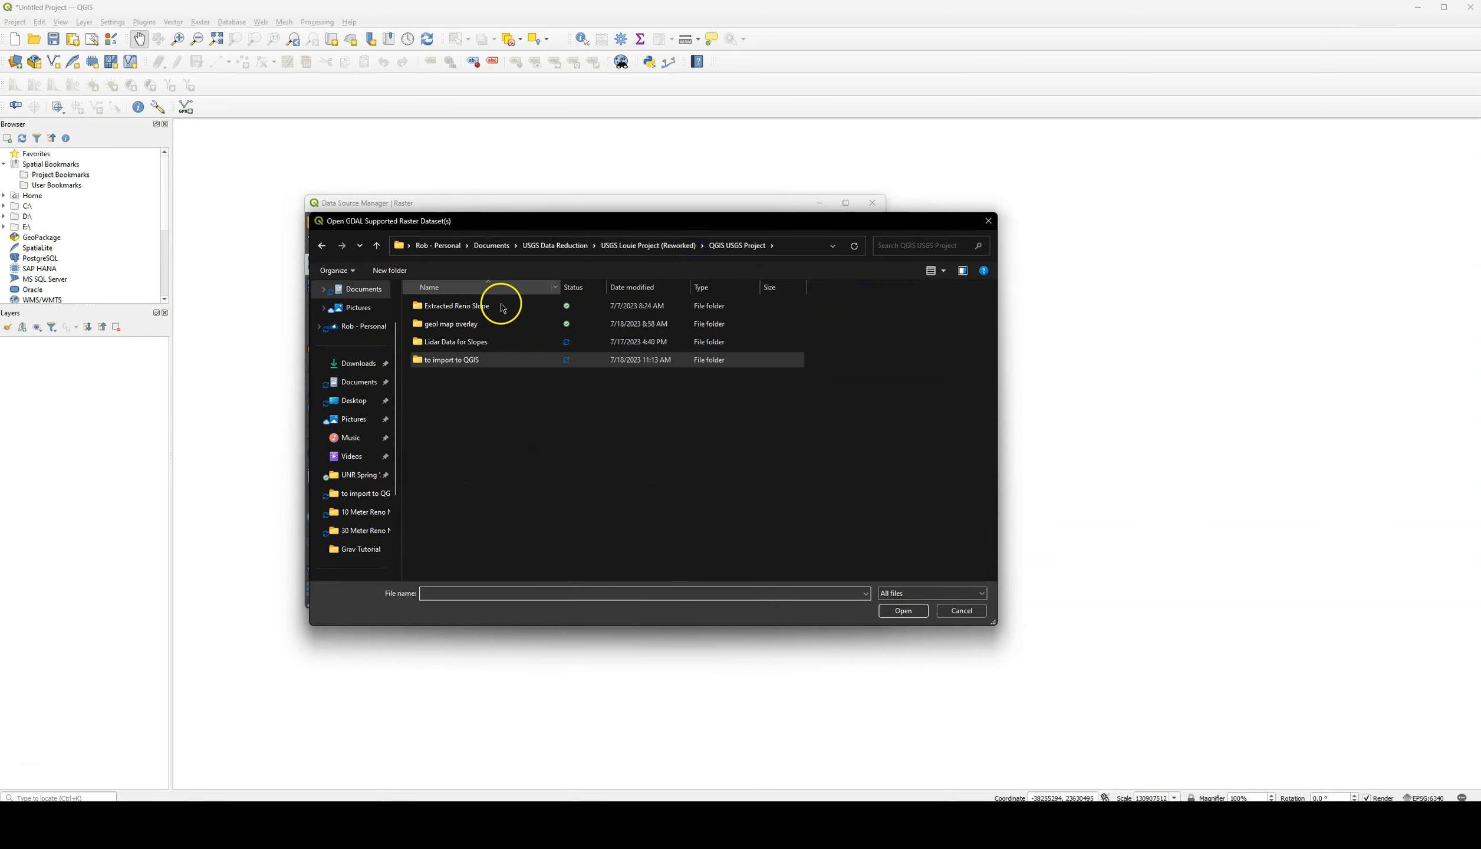
left_click(605, 244)
double_click(457, 307)
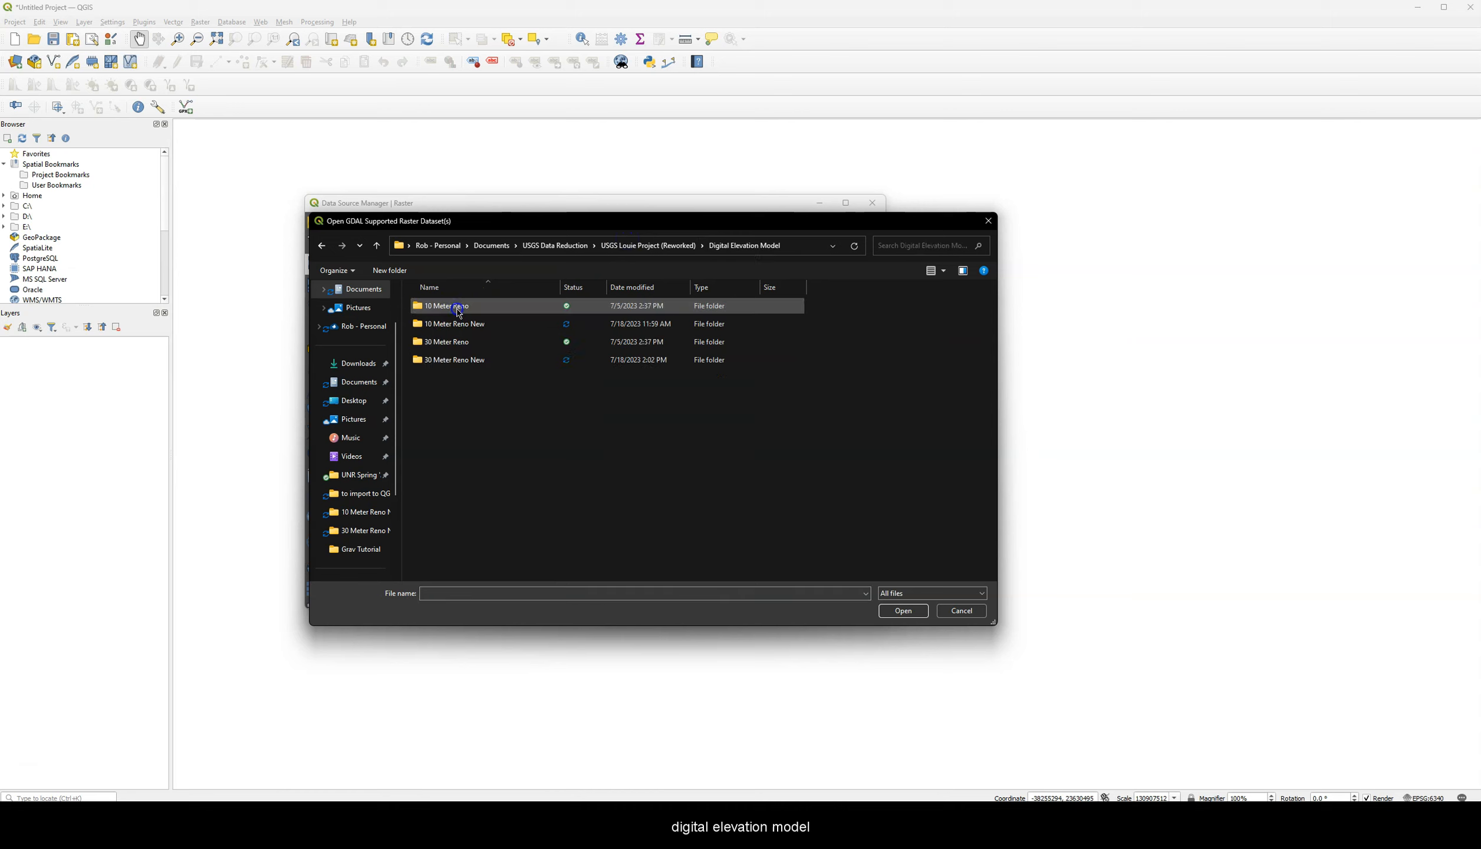
double_click(456, 359)
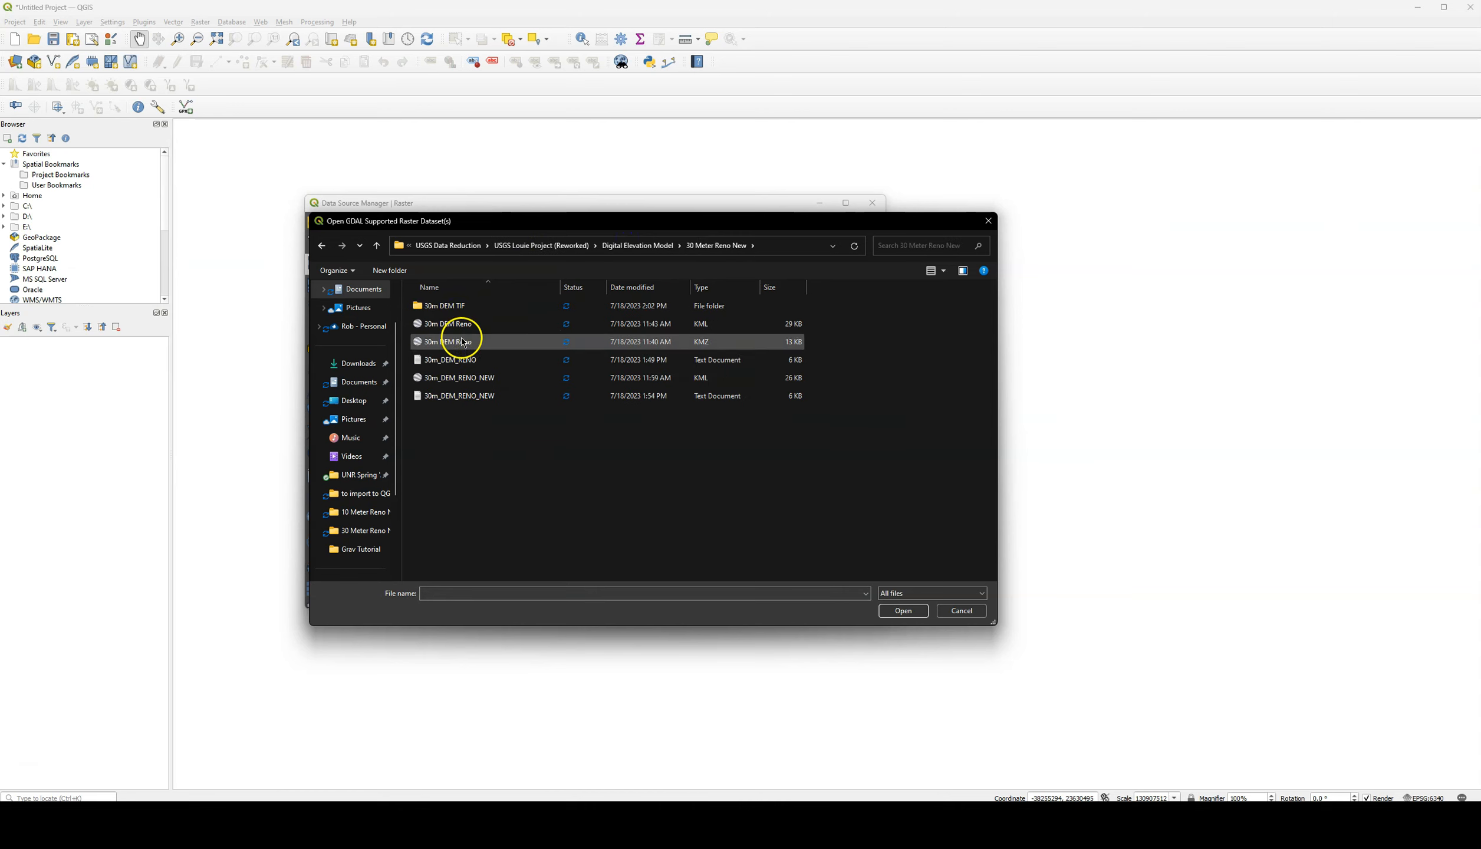
left_click(448, 305)
left_click(903, 610)
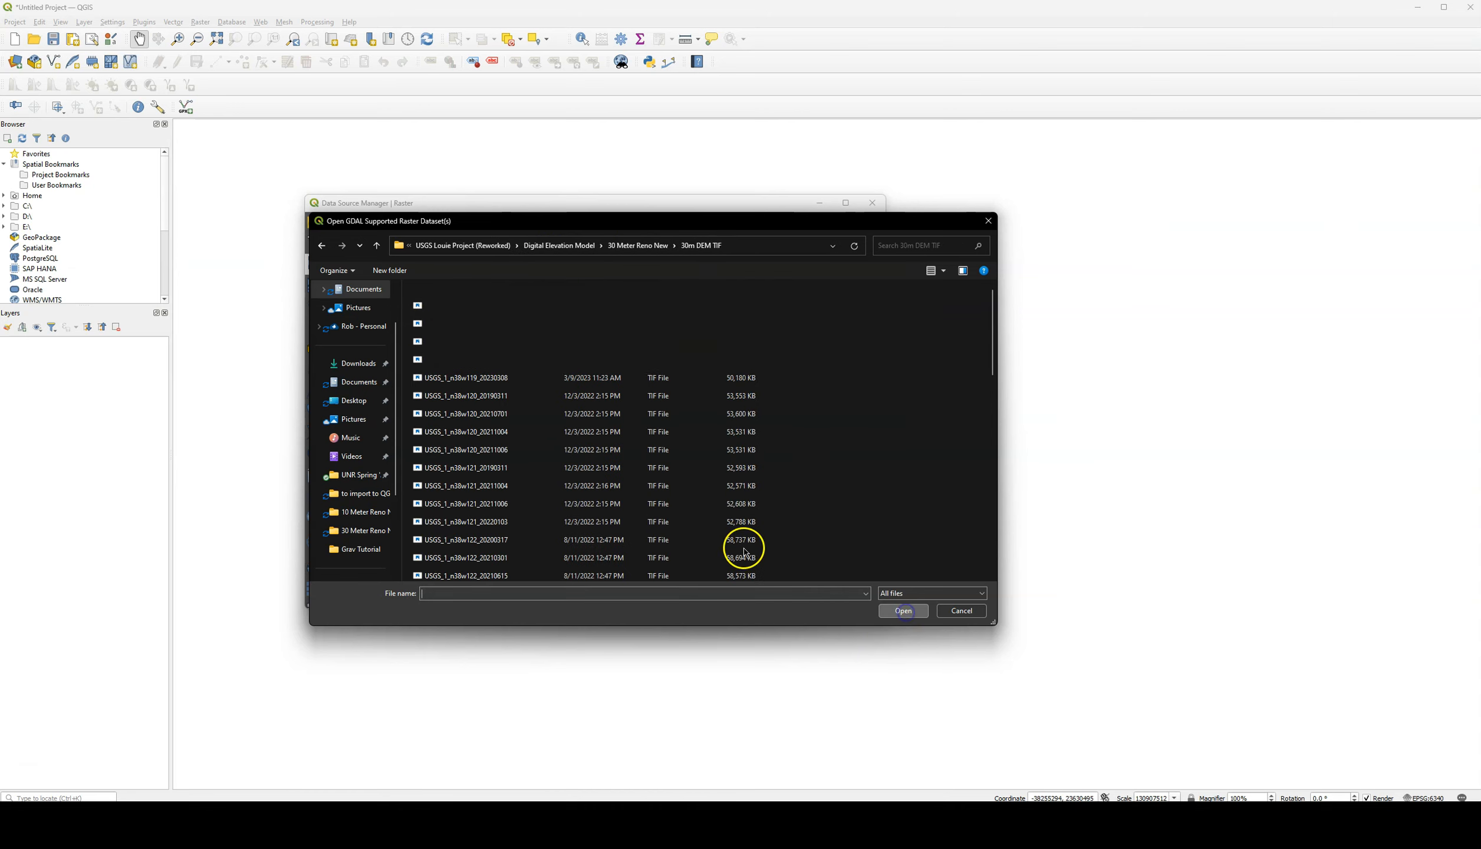
Select every USGS TIF tile in the folder as raster datasets and add them to the project.
scroll(582, 466, "up", 4)
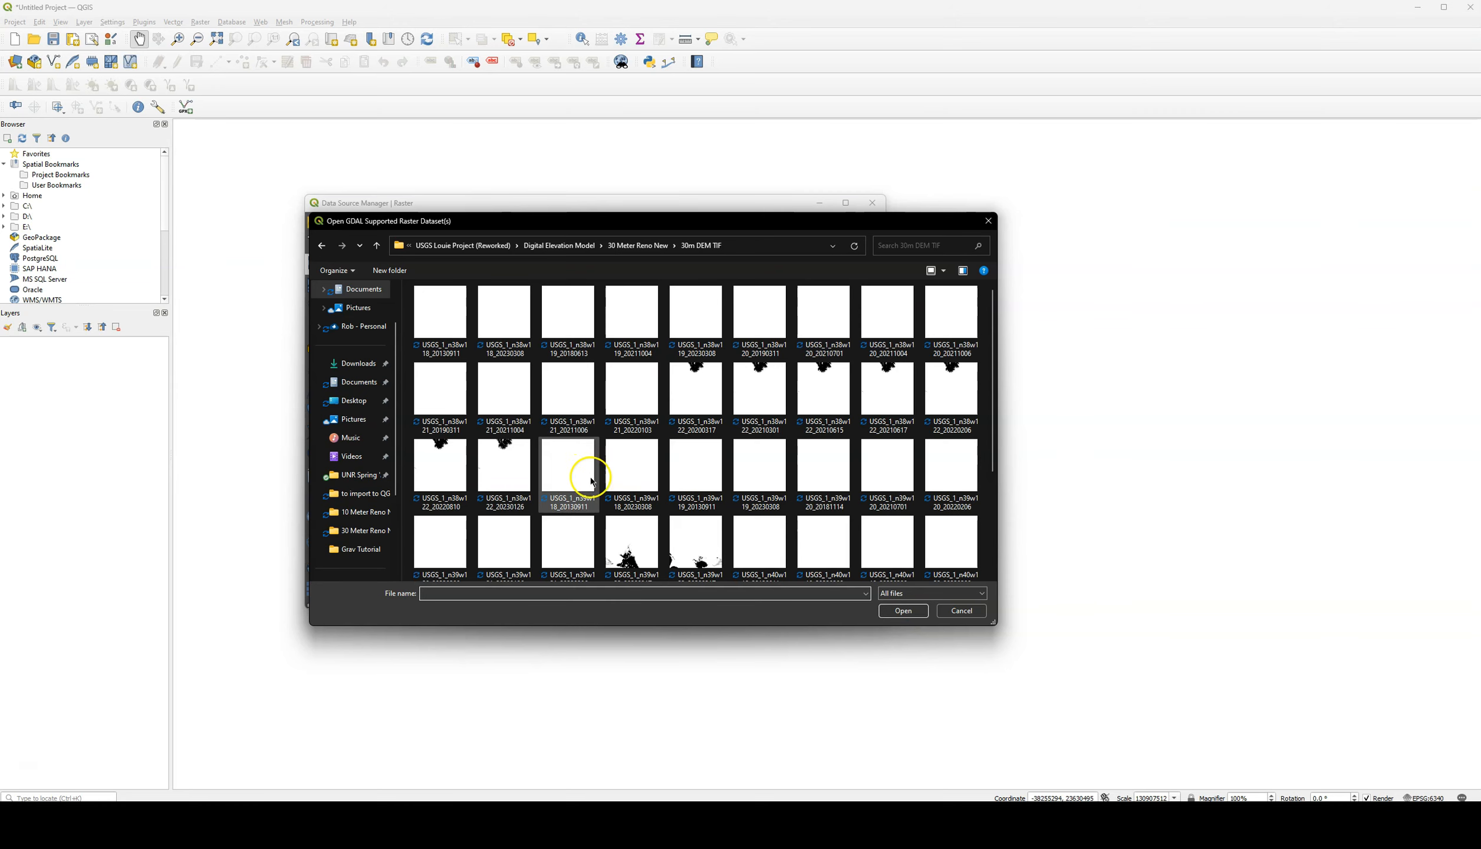
scroll(591, 480, "down", 3)
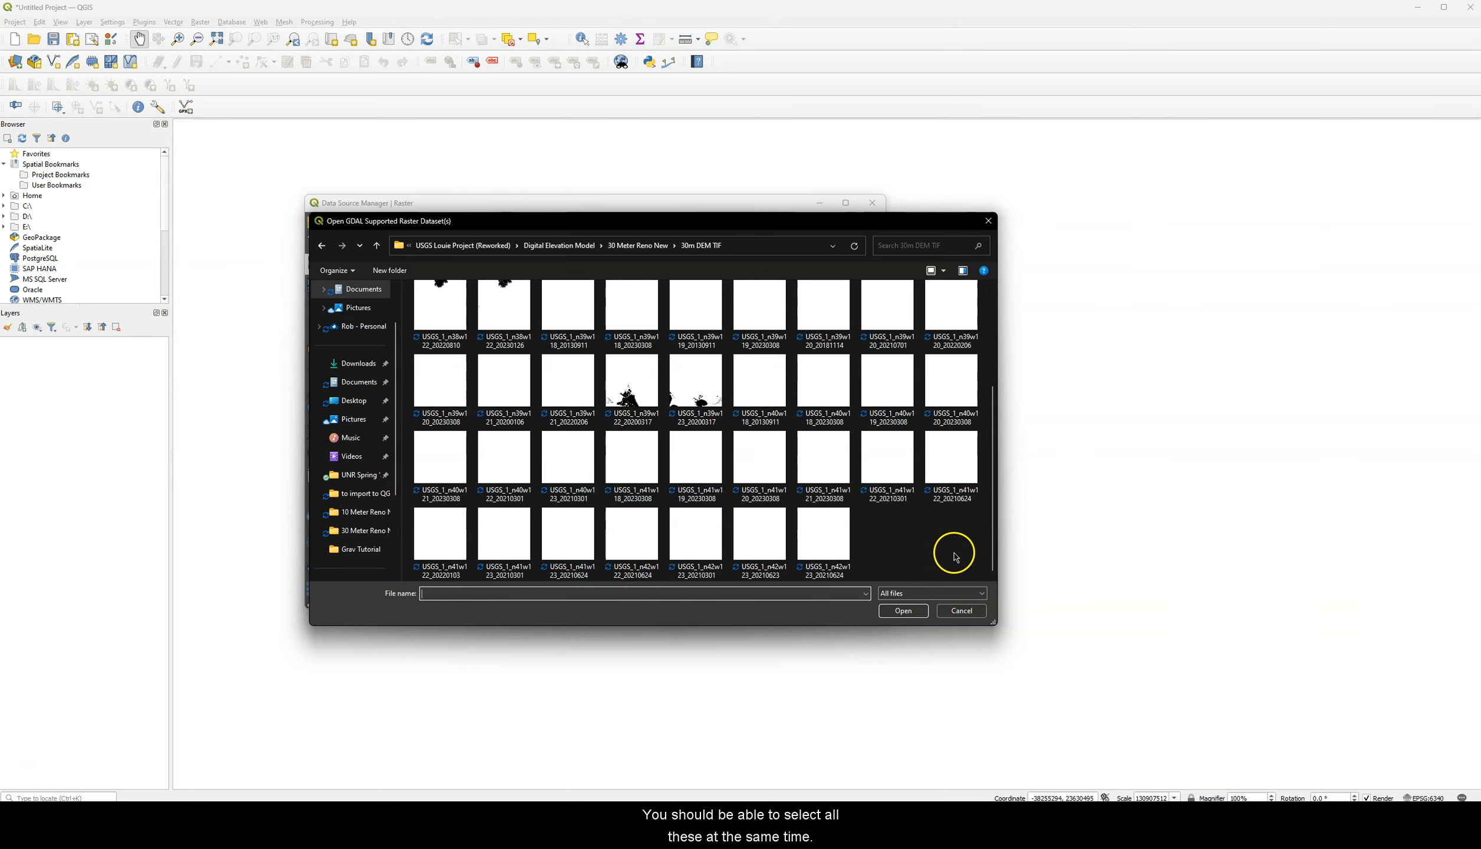
left_click_drag(955, 557, 405, 287)
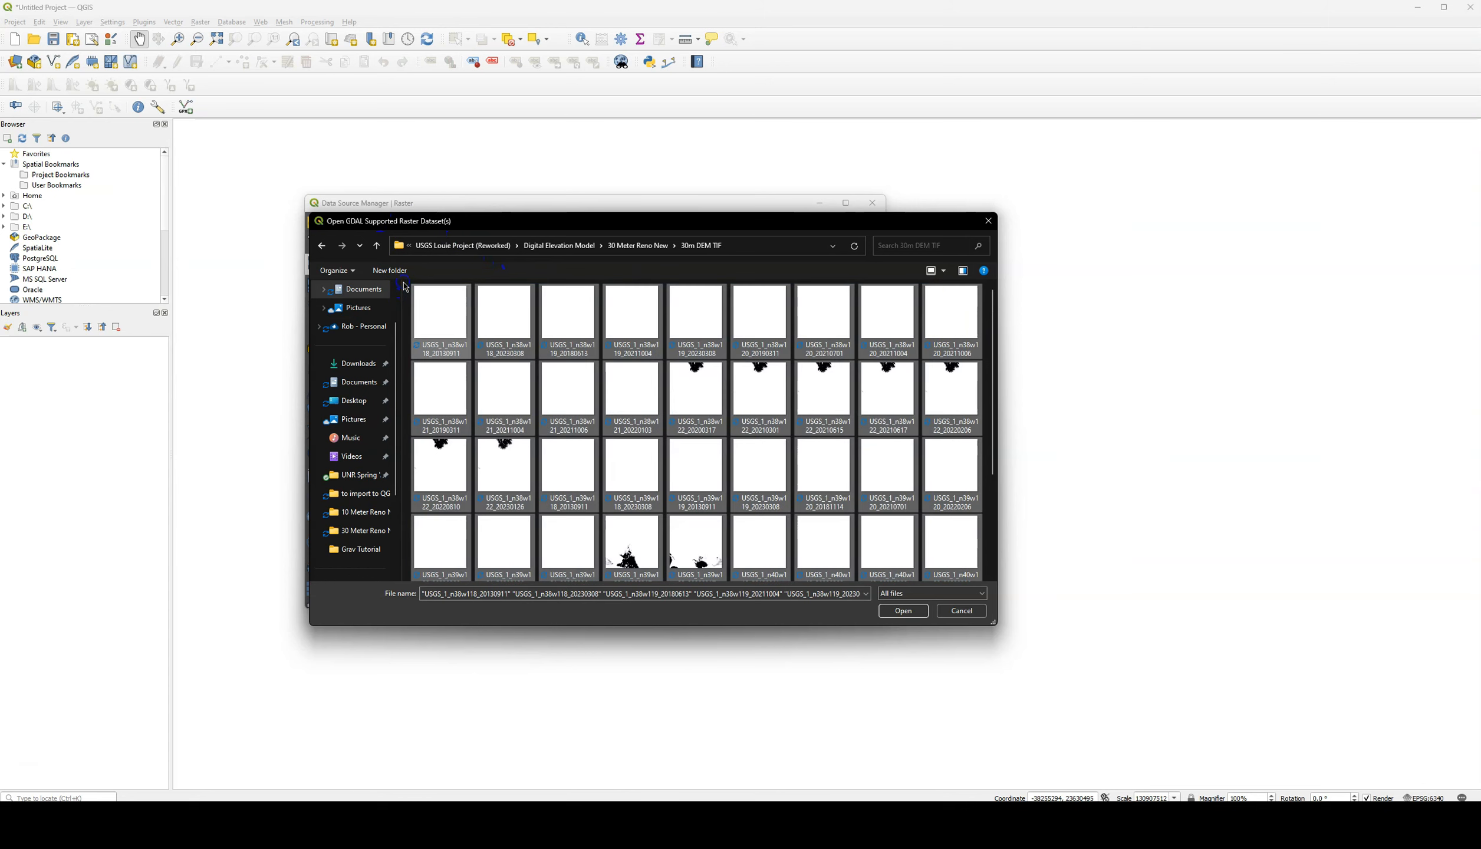
left_click(903, 612)
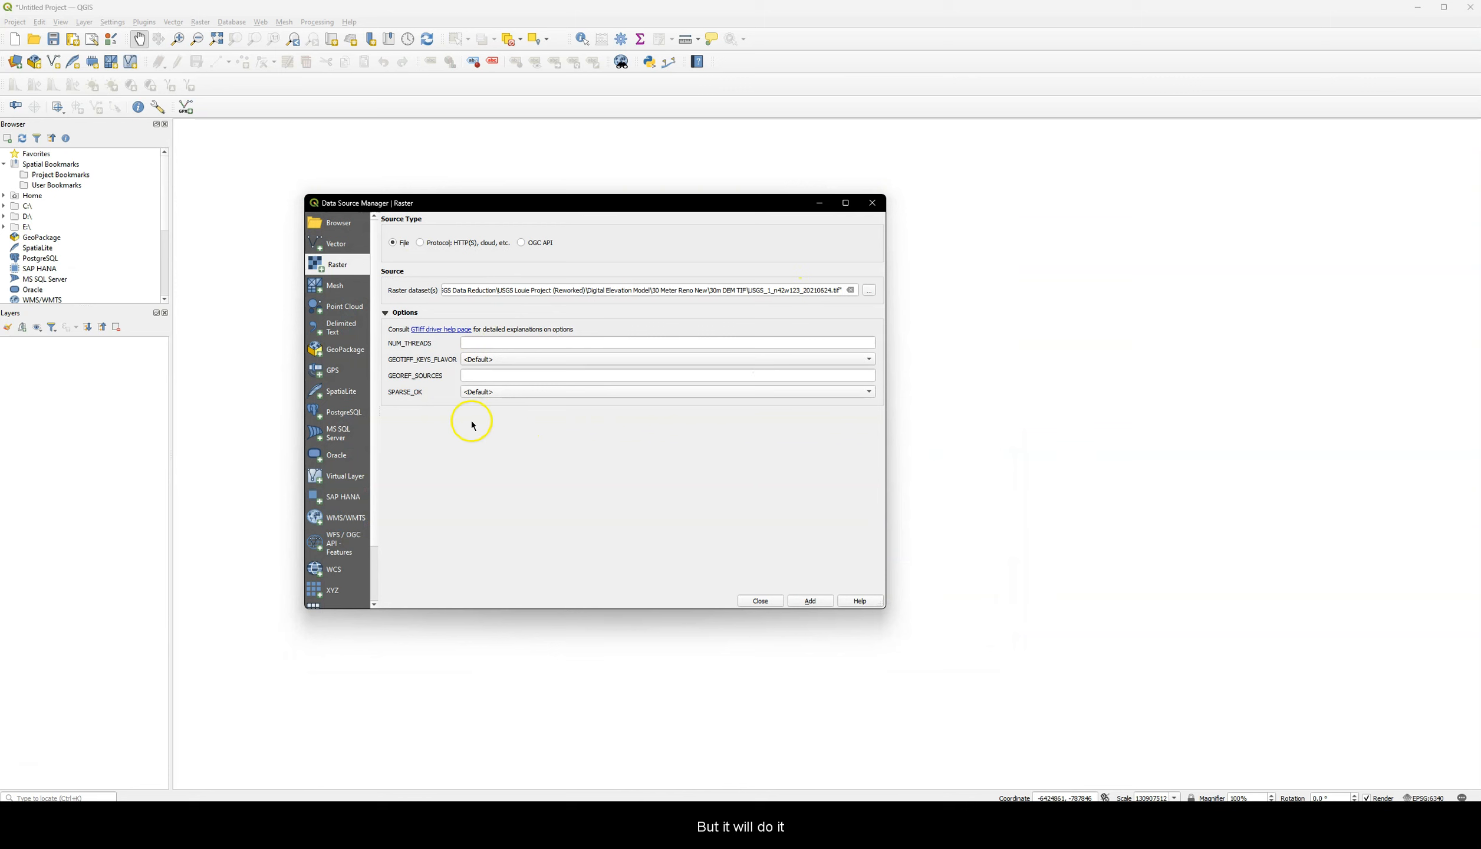
left_click(807, 601)
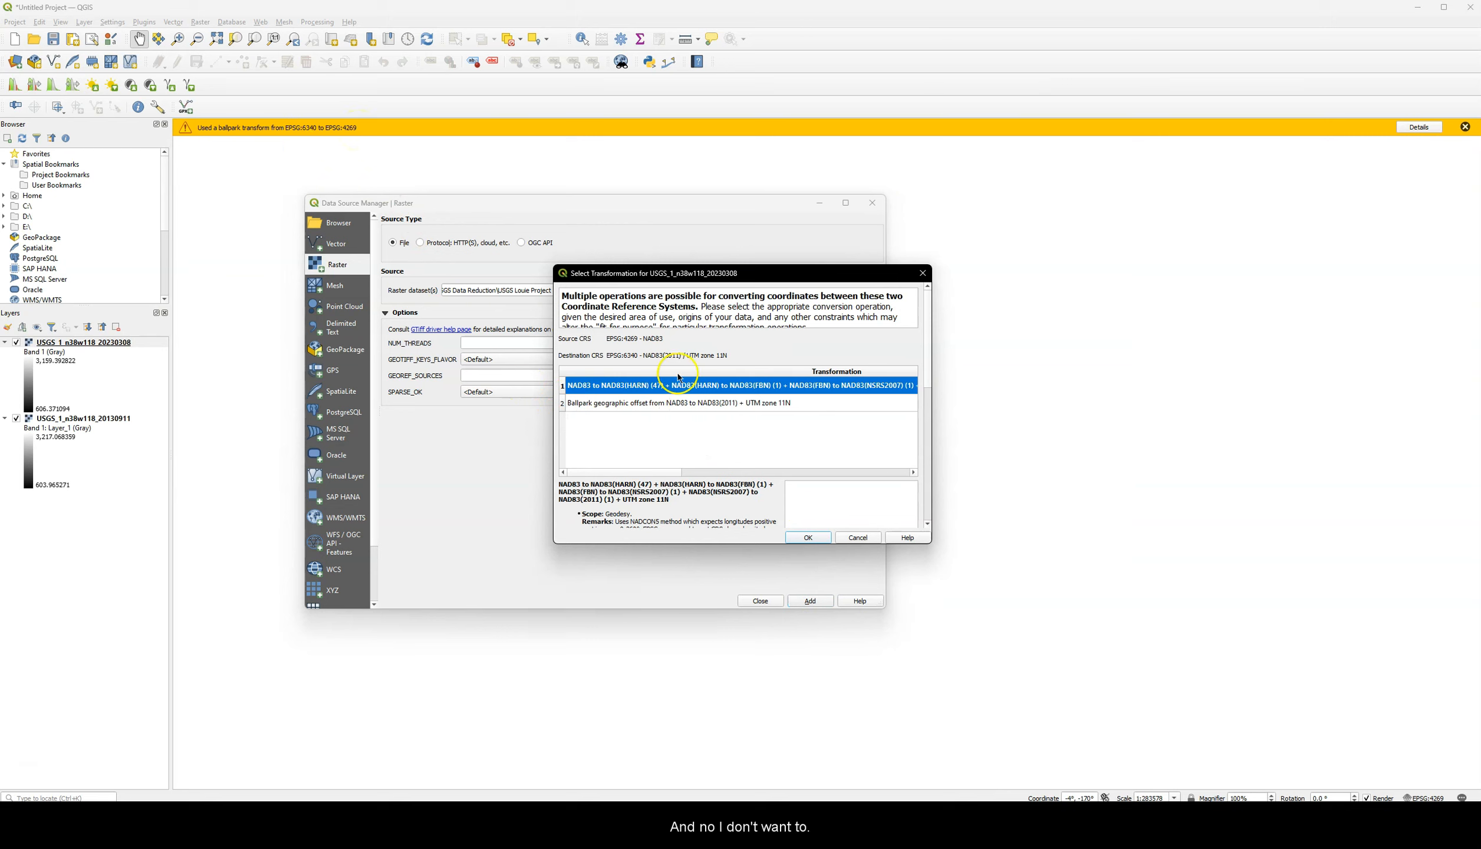
Accept the ballpark geographic offset from NAD83 to NAD83(2011) + UTM zone 11N as the transformation and finish adding the raster layers.
left_click(625, 407)
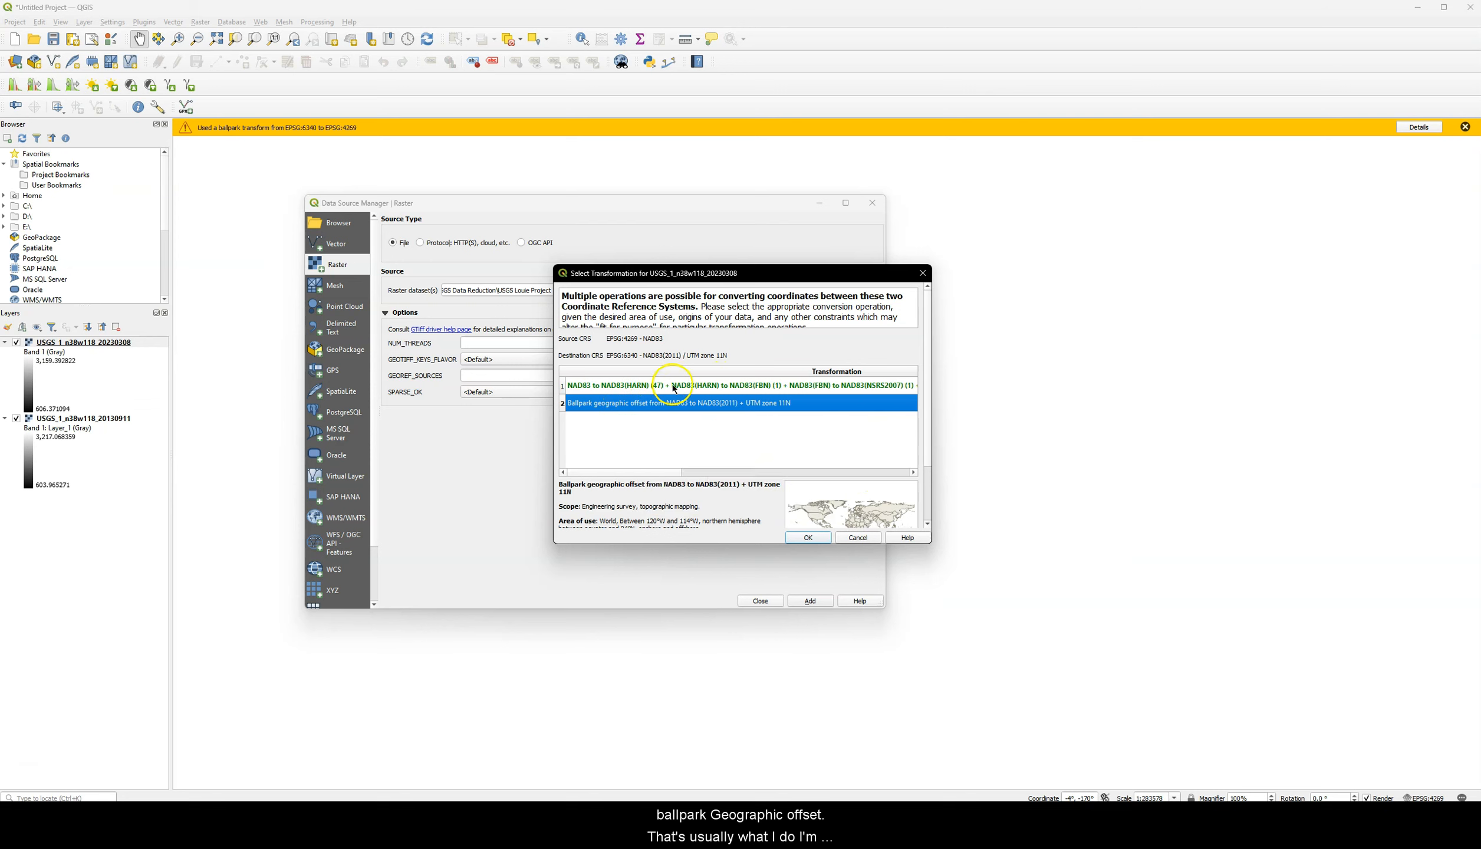
left_click(704, 473)
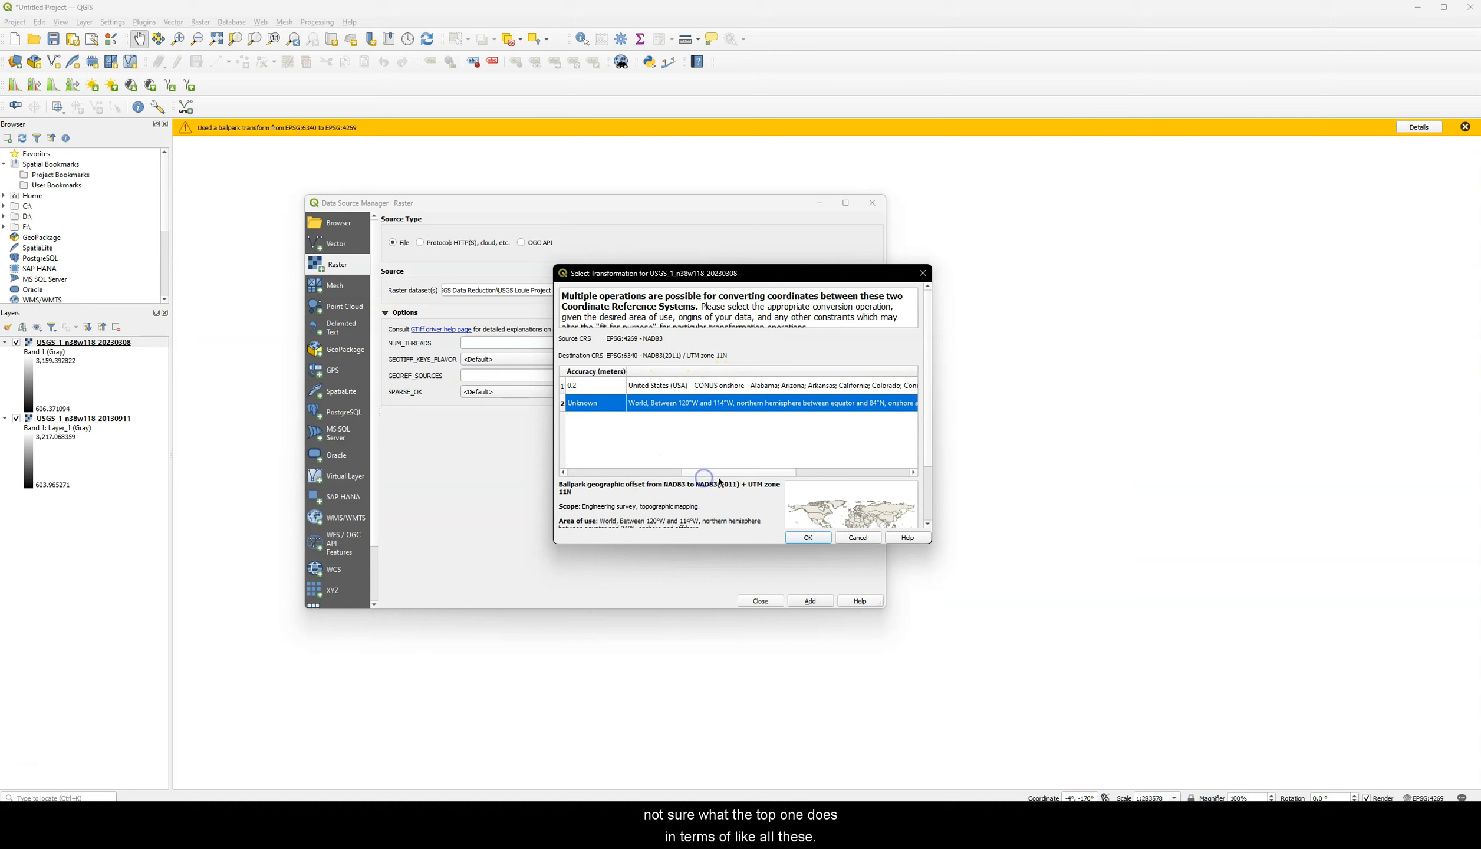
scroll(760, 472, "left", 3)
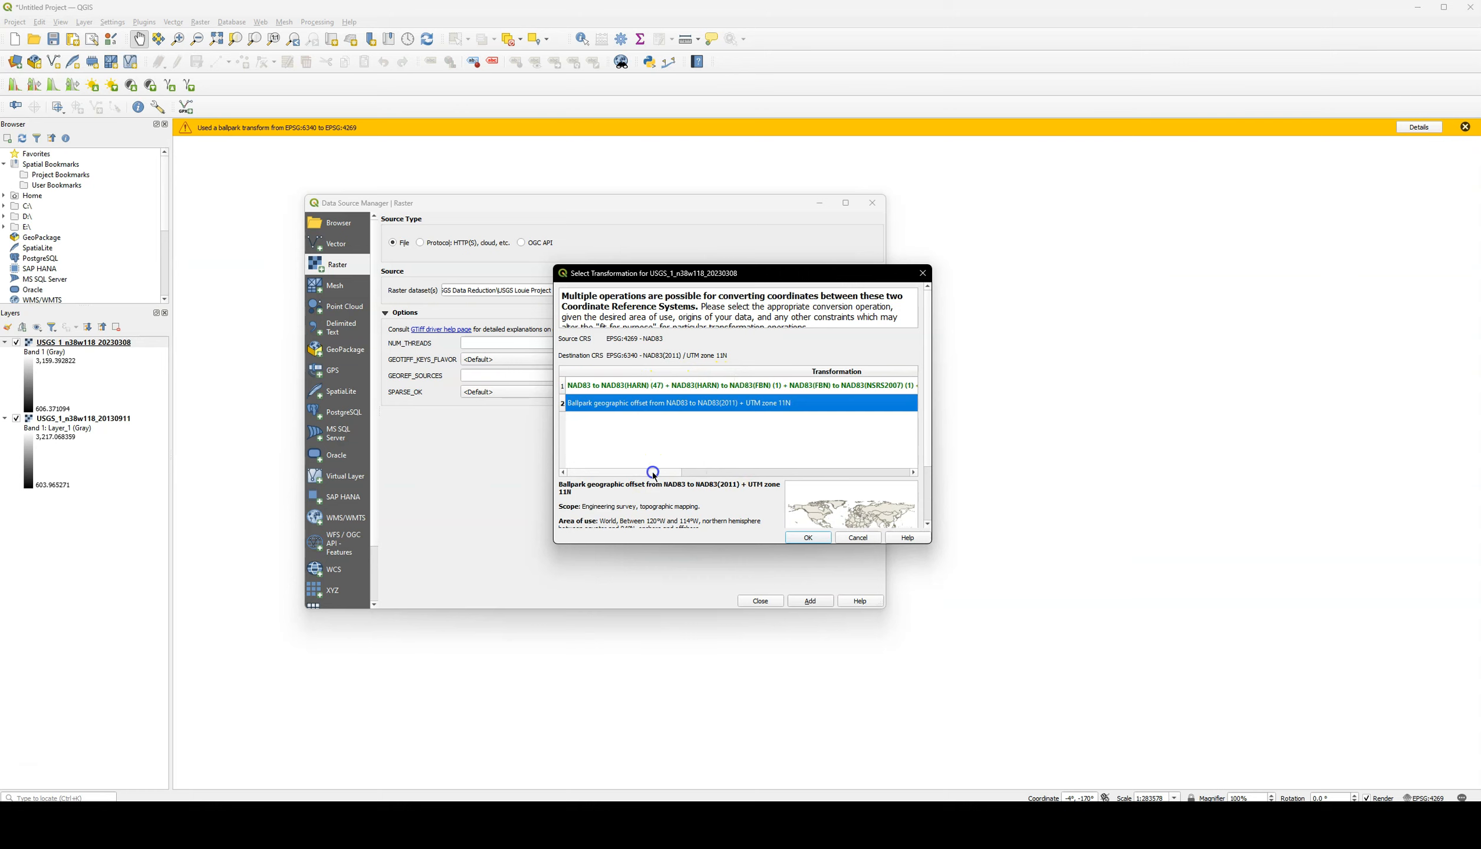
left_click(581, 404)
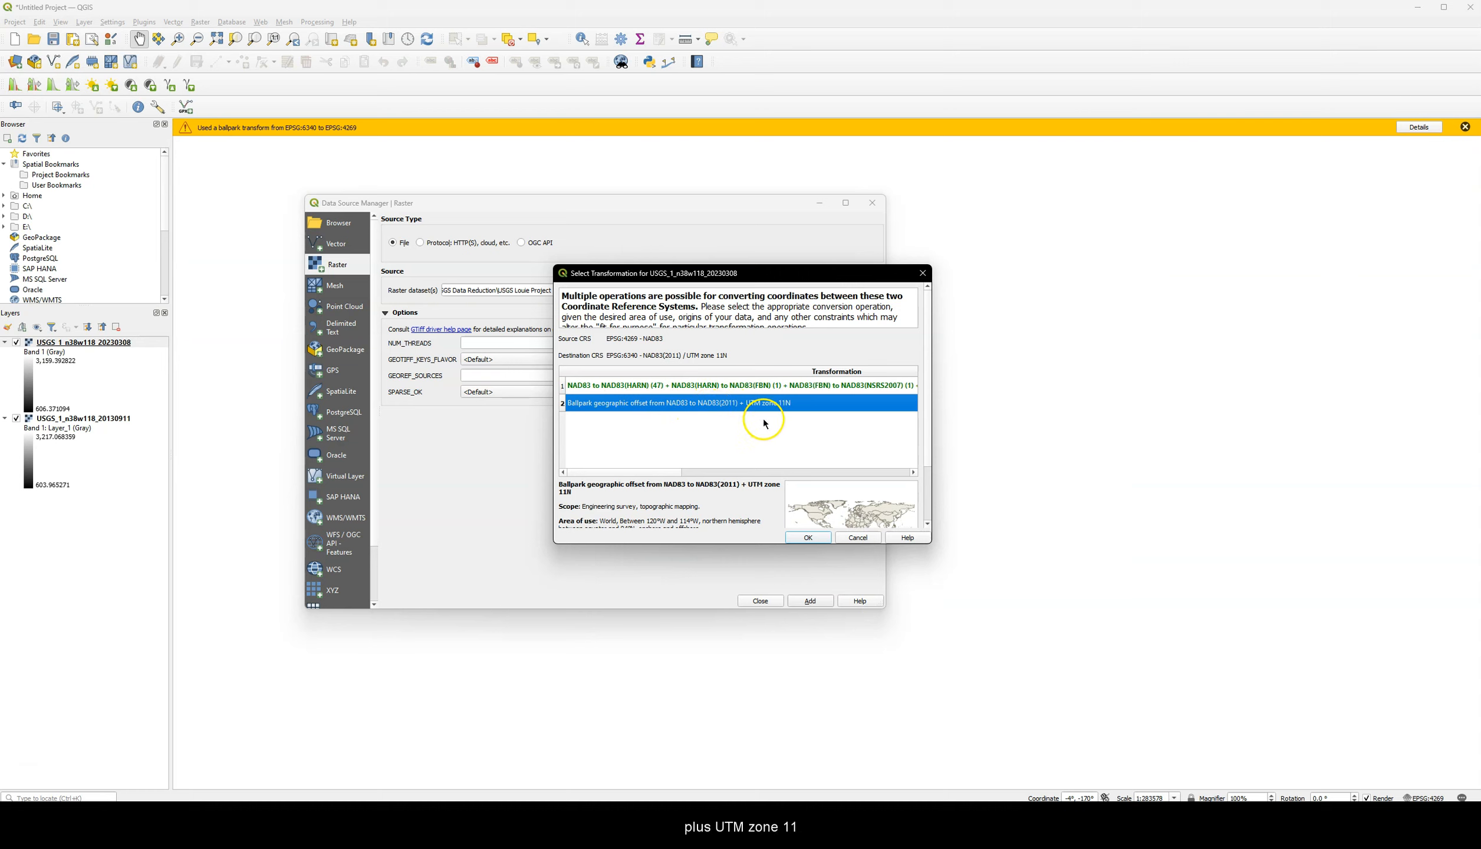
left_click(628, 405)
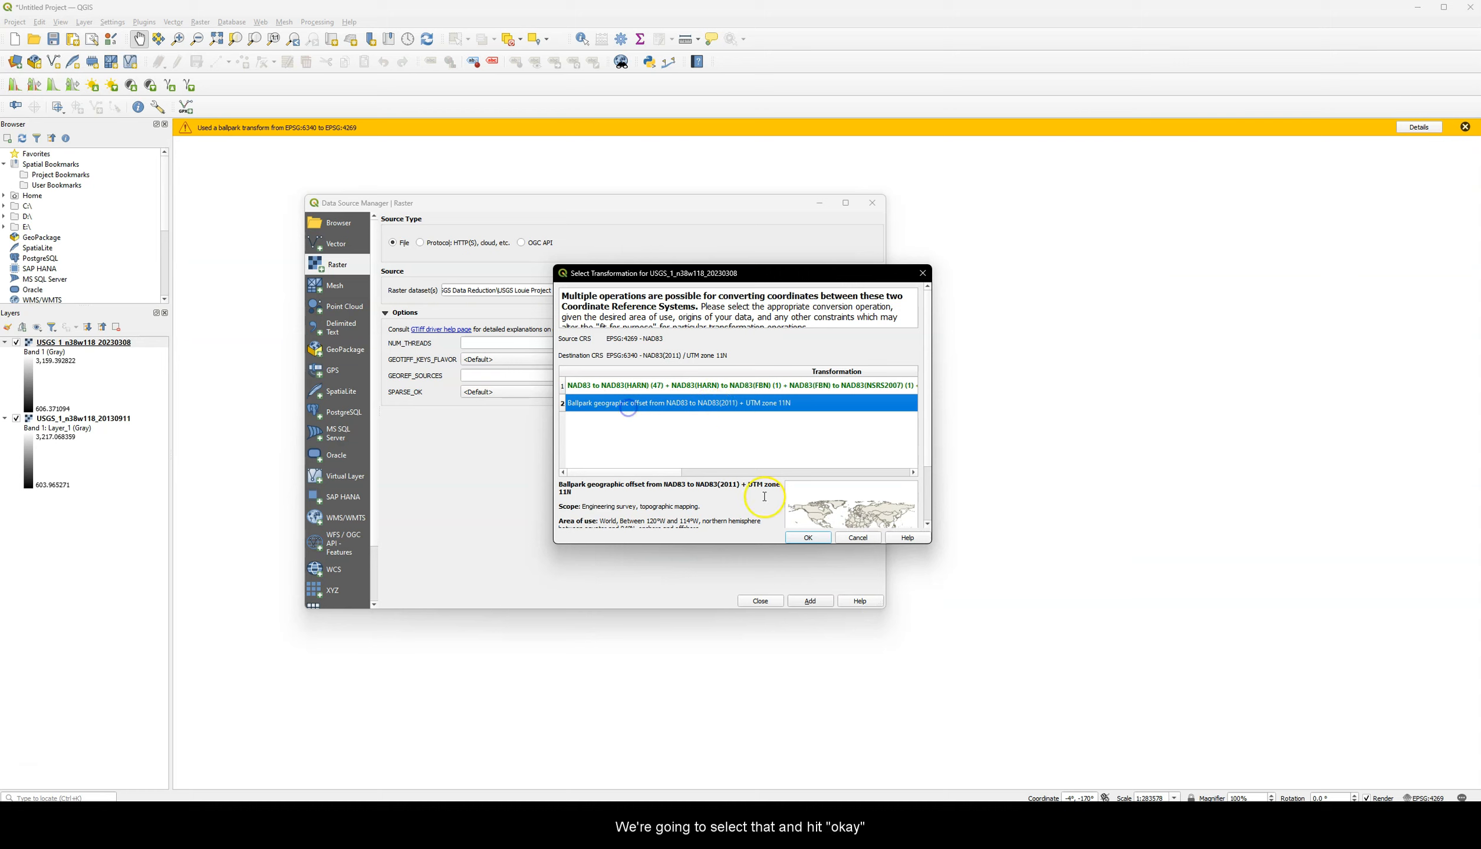
left_click(799, 537)
left_click(810, 601)
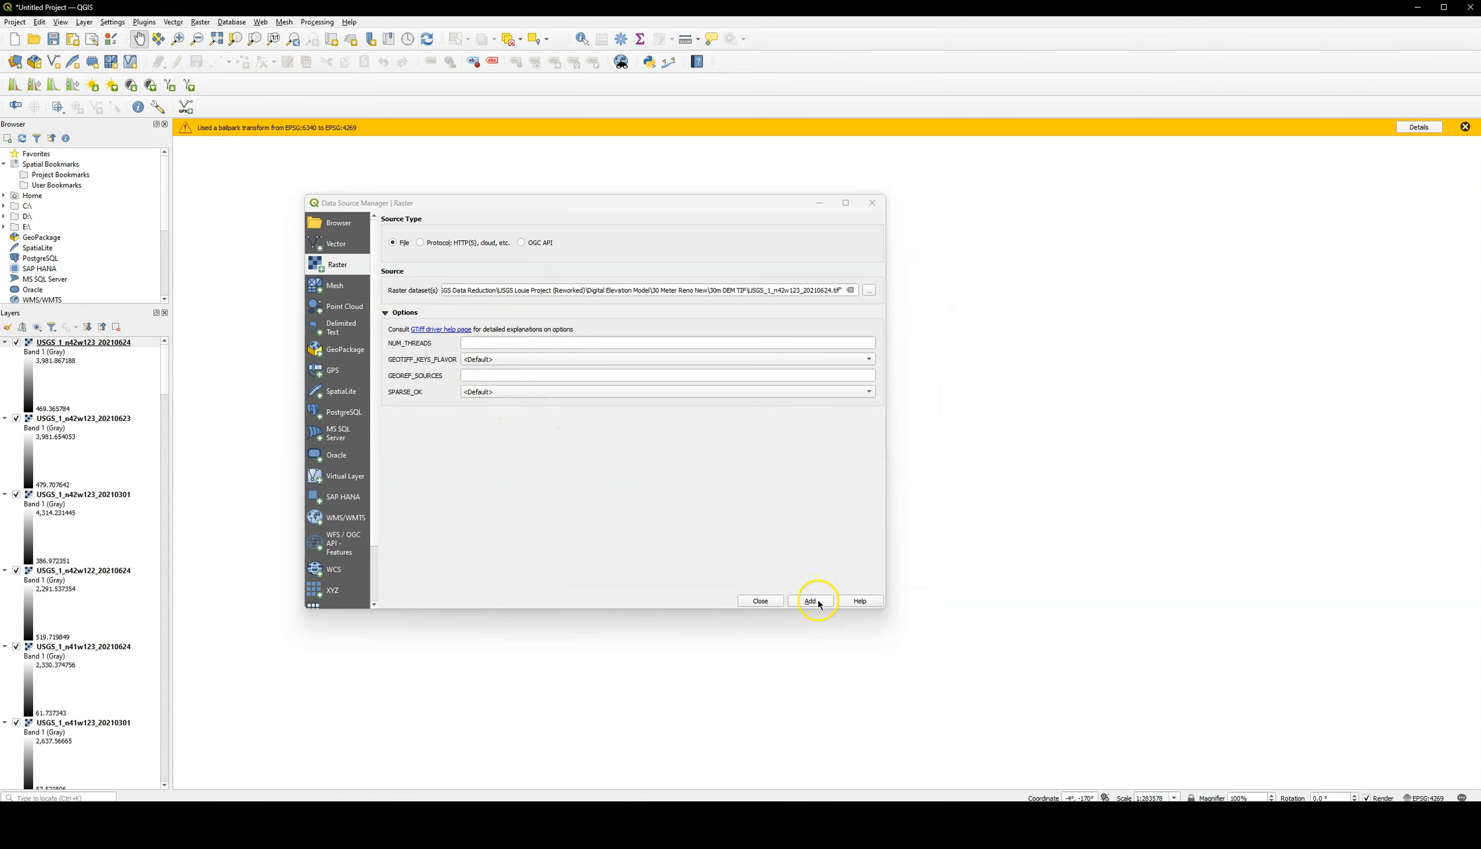
left_click(758, 600)
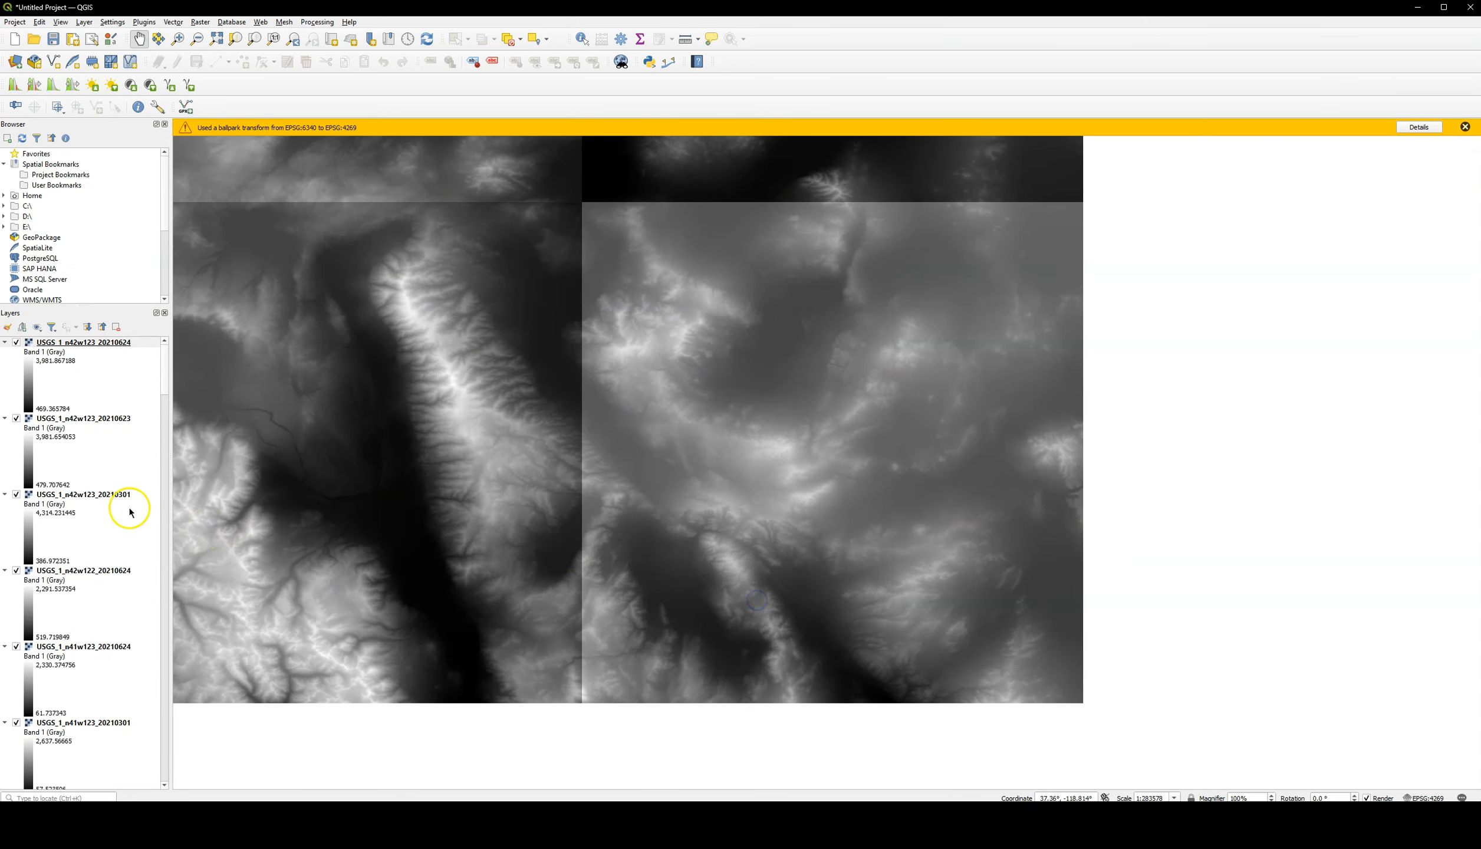
Look through the list of loaded DEM layers, examine their combined coverage on the map and dismiss the transformation message.
scroll(76, 501, "down", 10)
scroll(80, 510, "up", 2)
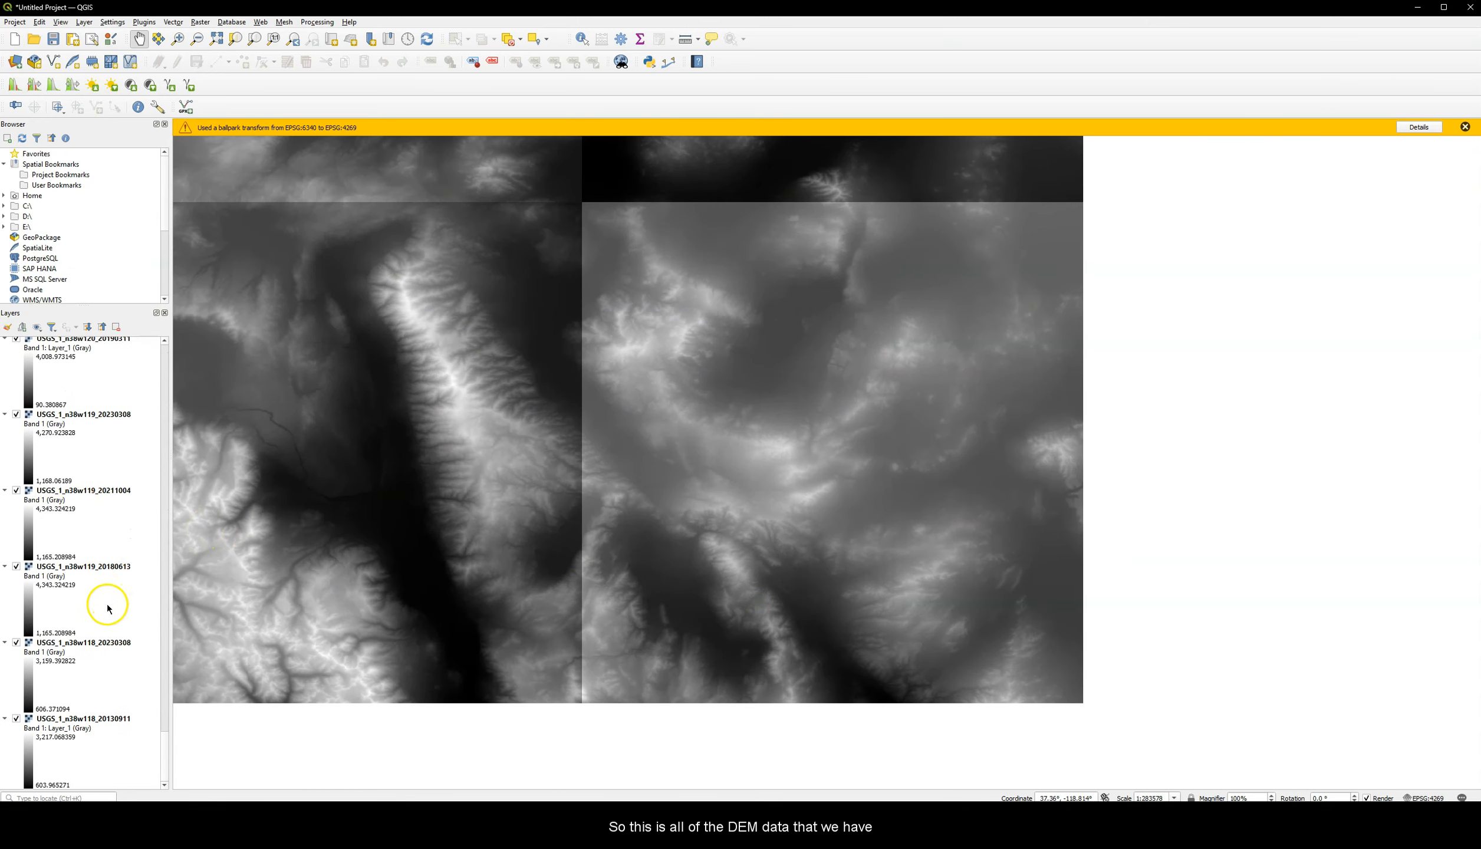
scroll(99, 672, "up", 10)
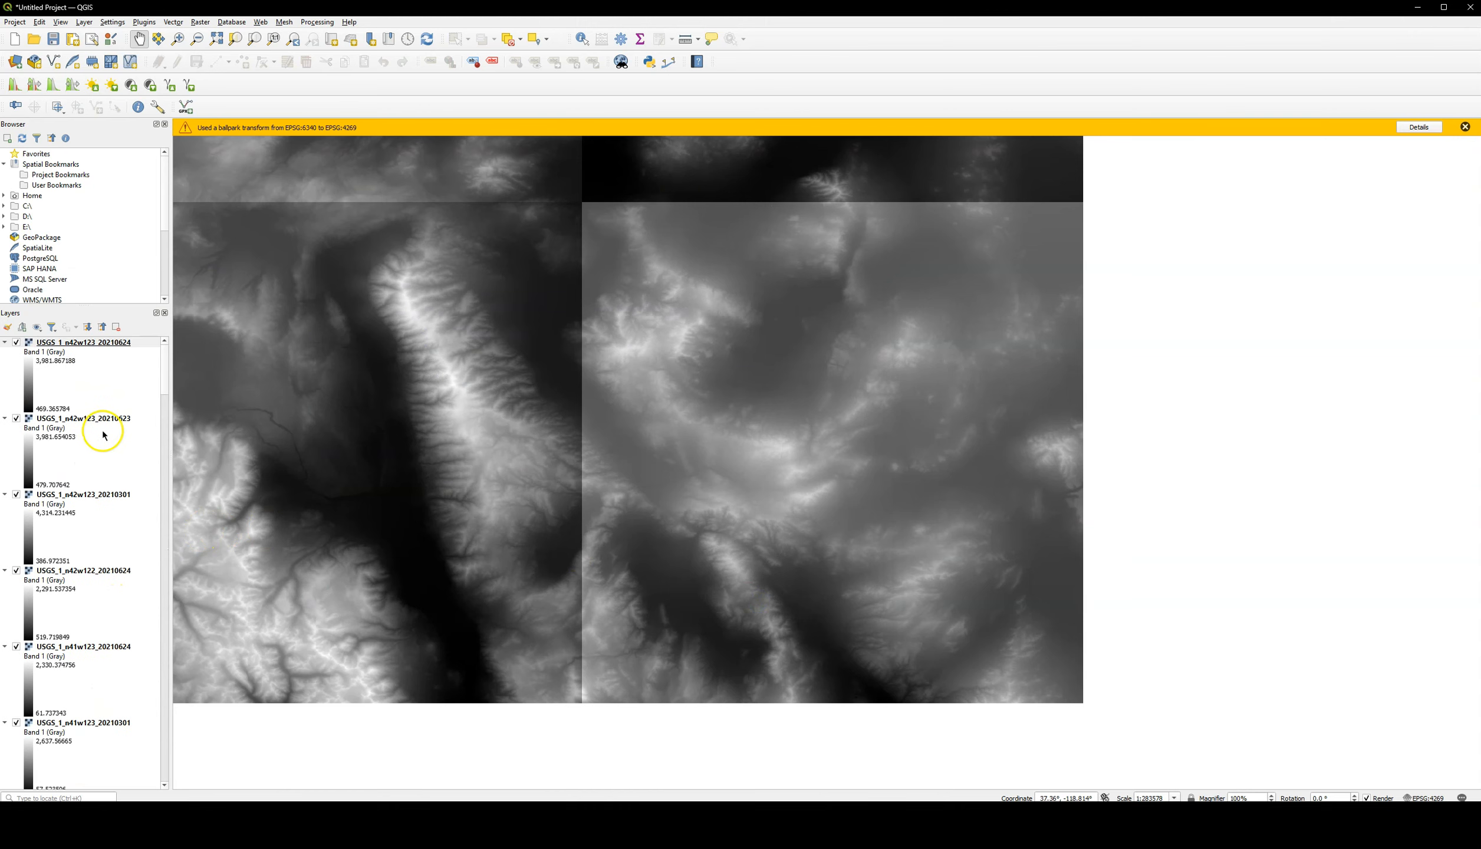
left_click(72, 420)
scroll(66, 523, "down", 10)
scroll(75, 707, "up", 10)
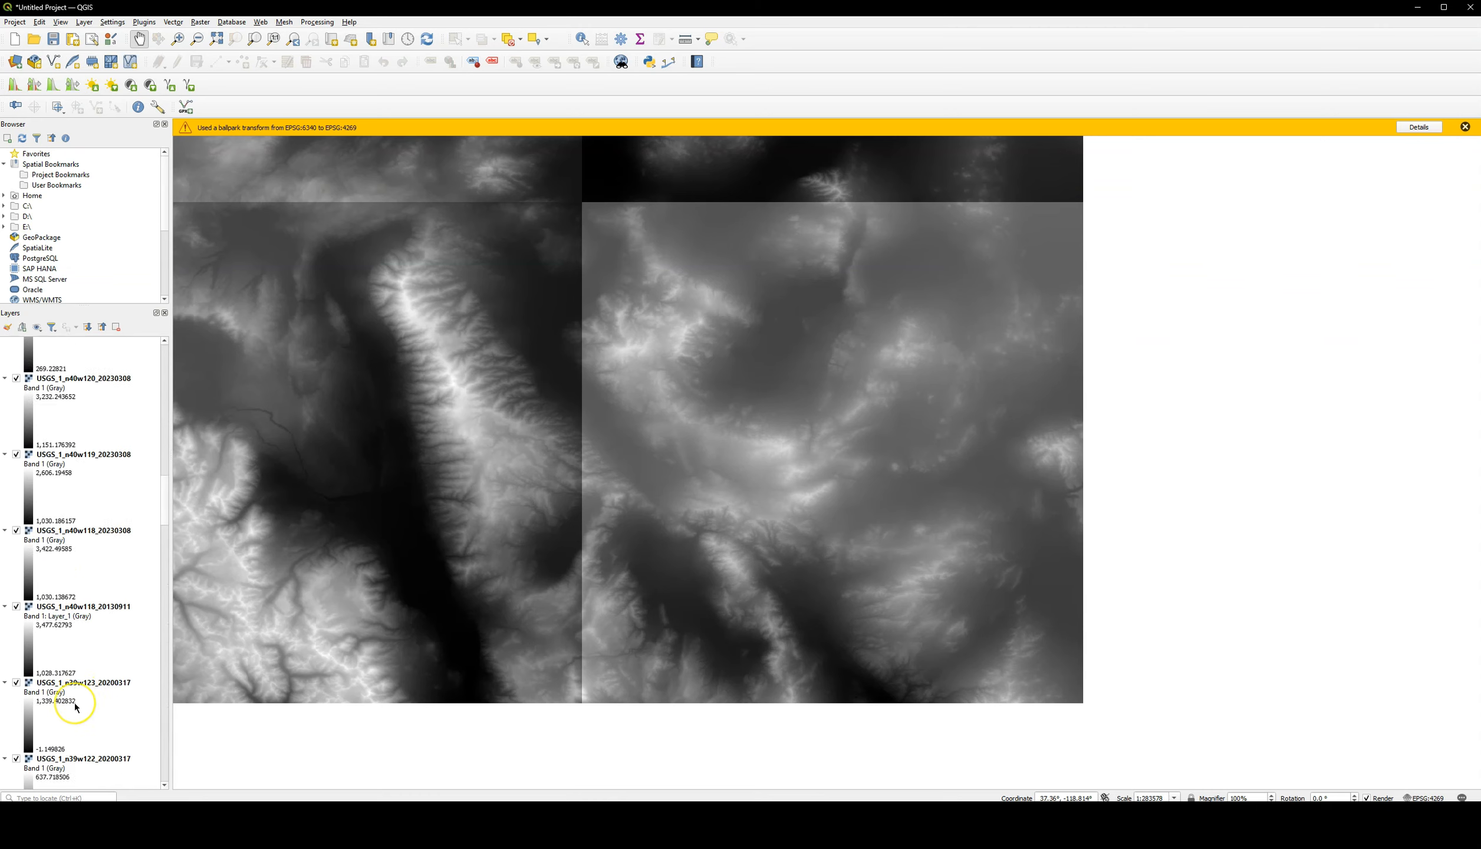
scroll(628, 501, "down", 1)
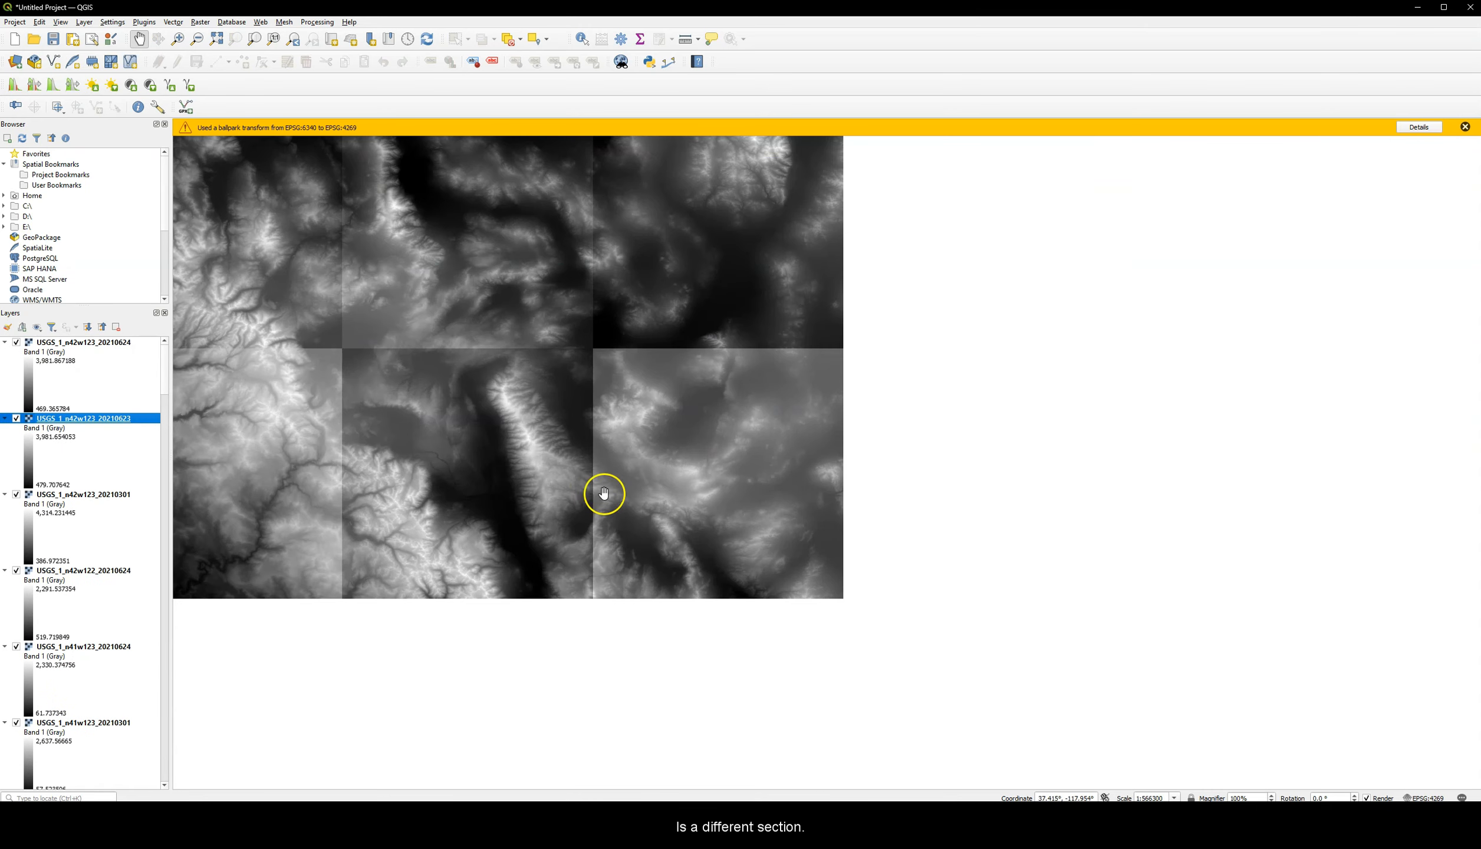
left_click_drag(512, 437, 667, 539)
scroll(668, 539, "down", 1)
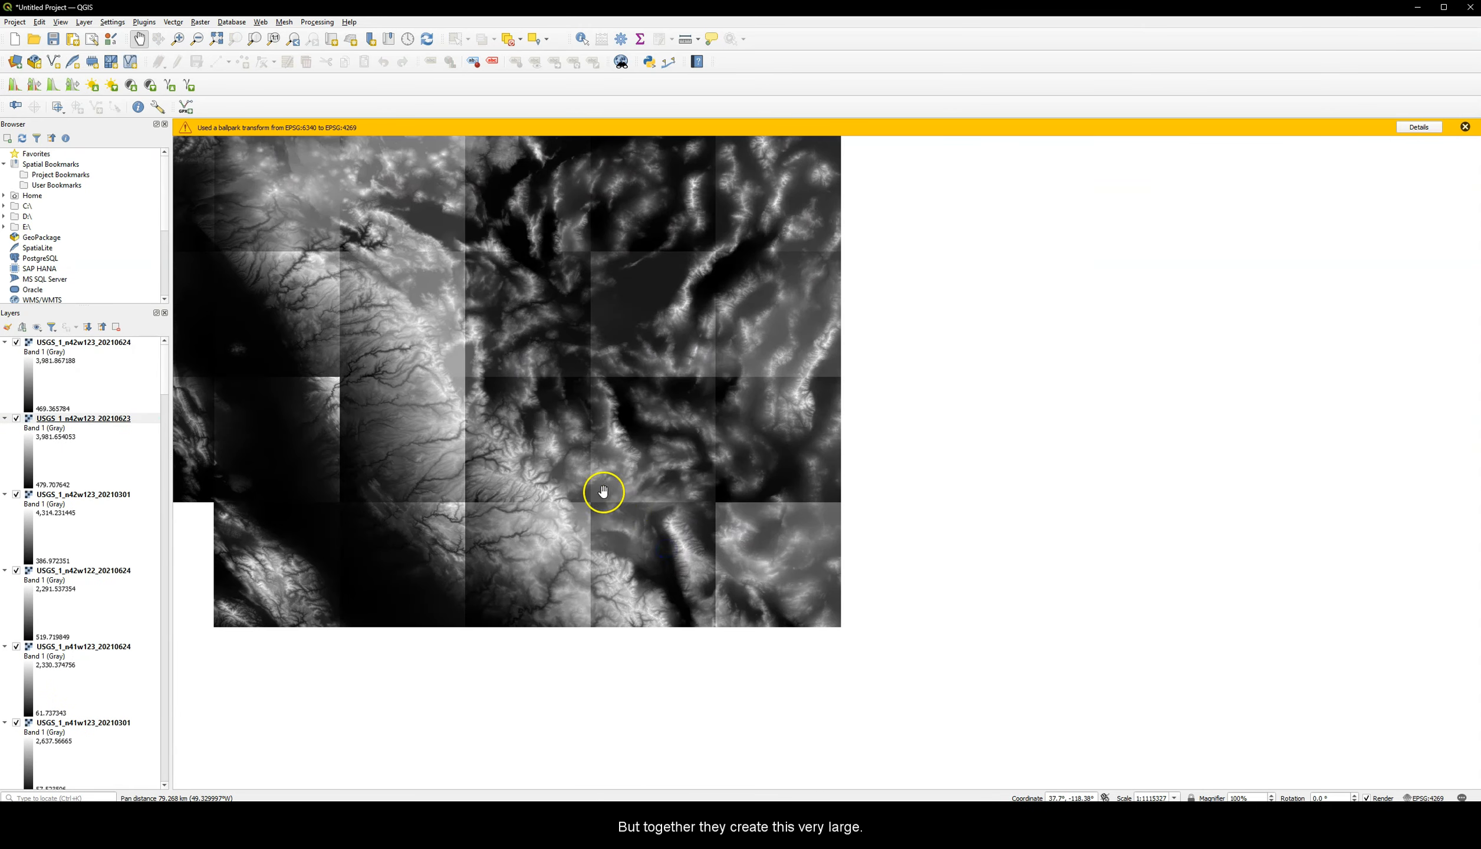
left_click_drag(603, 492, 776, 611)
scroll(700, 519, "down", 1)
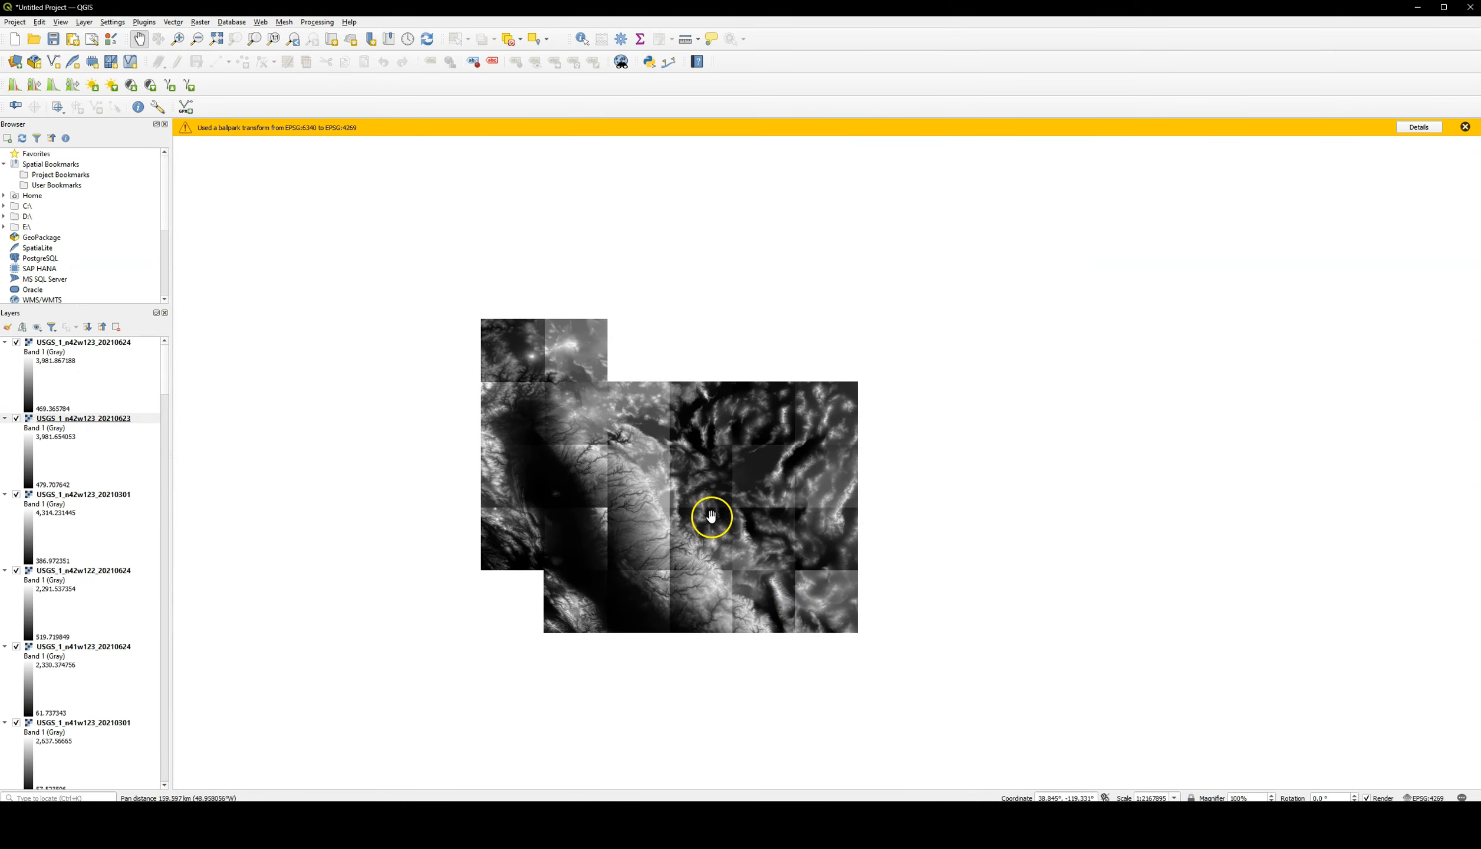
left_click_drag(708, 518, 710, 484)
scroll(707, 482, "up", 1)
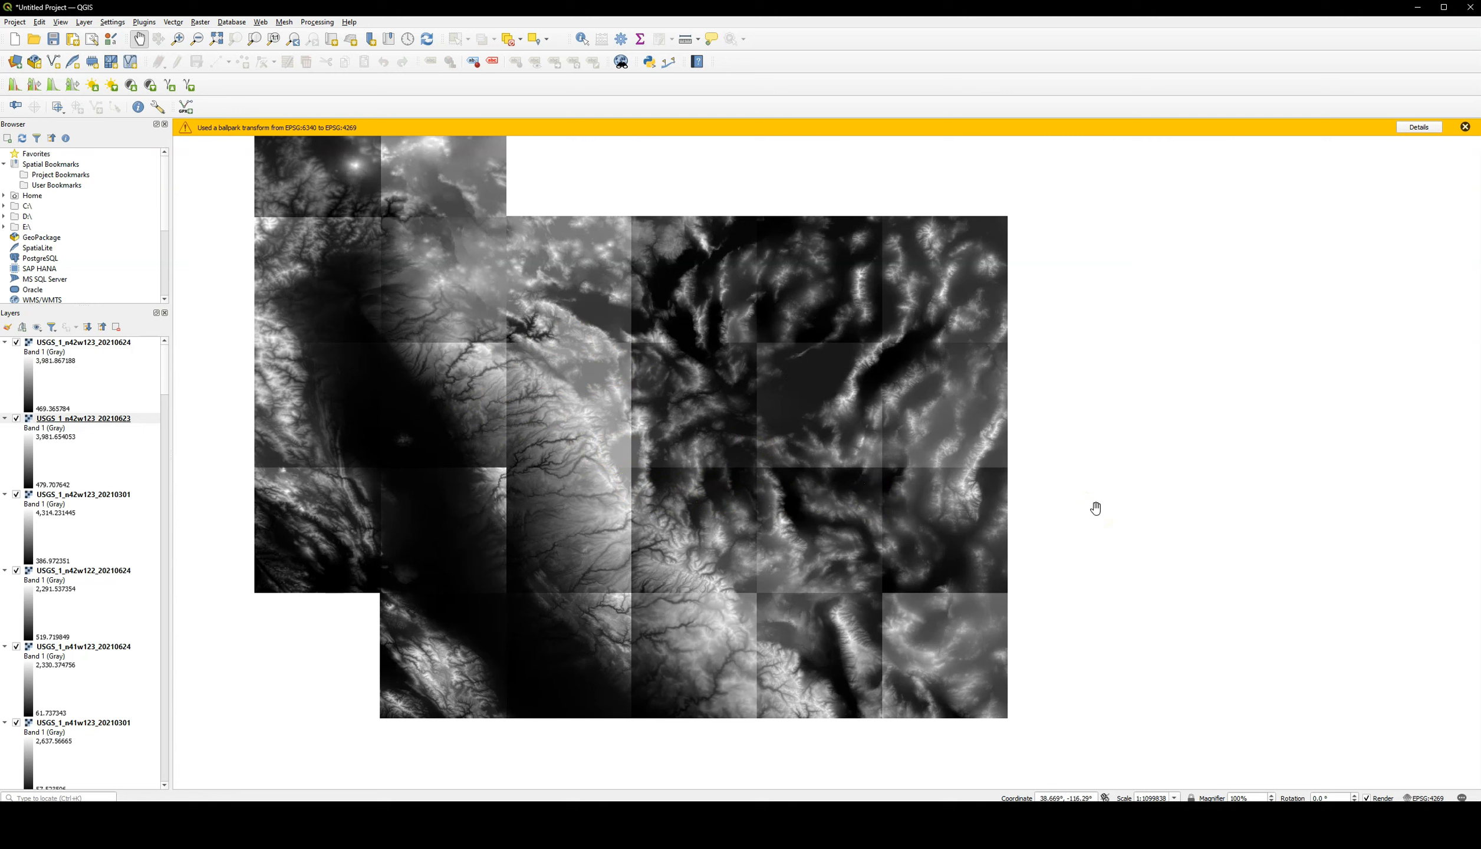
left_click(1465, 129)
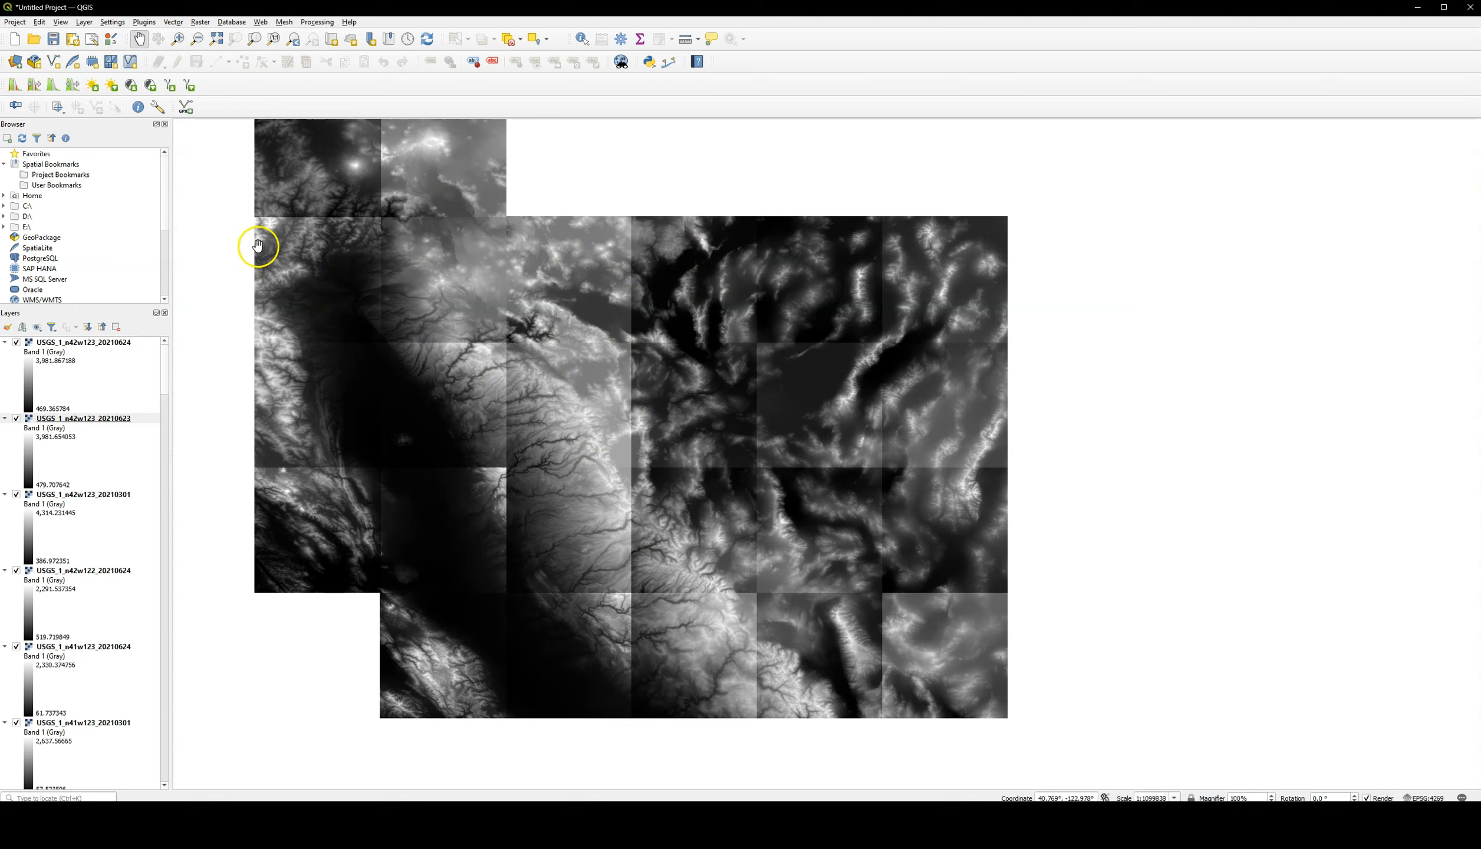
Start a raster Merge and choose all the loaded USGS DEM layers as its input layers.
left_click(200, 23)
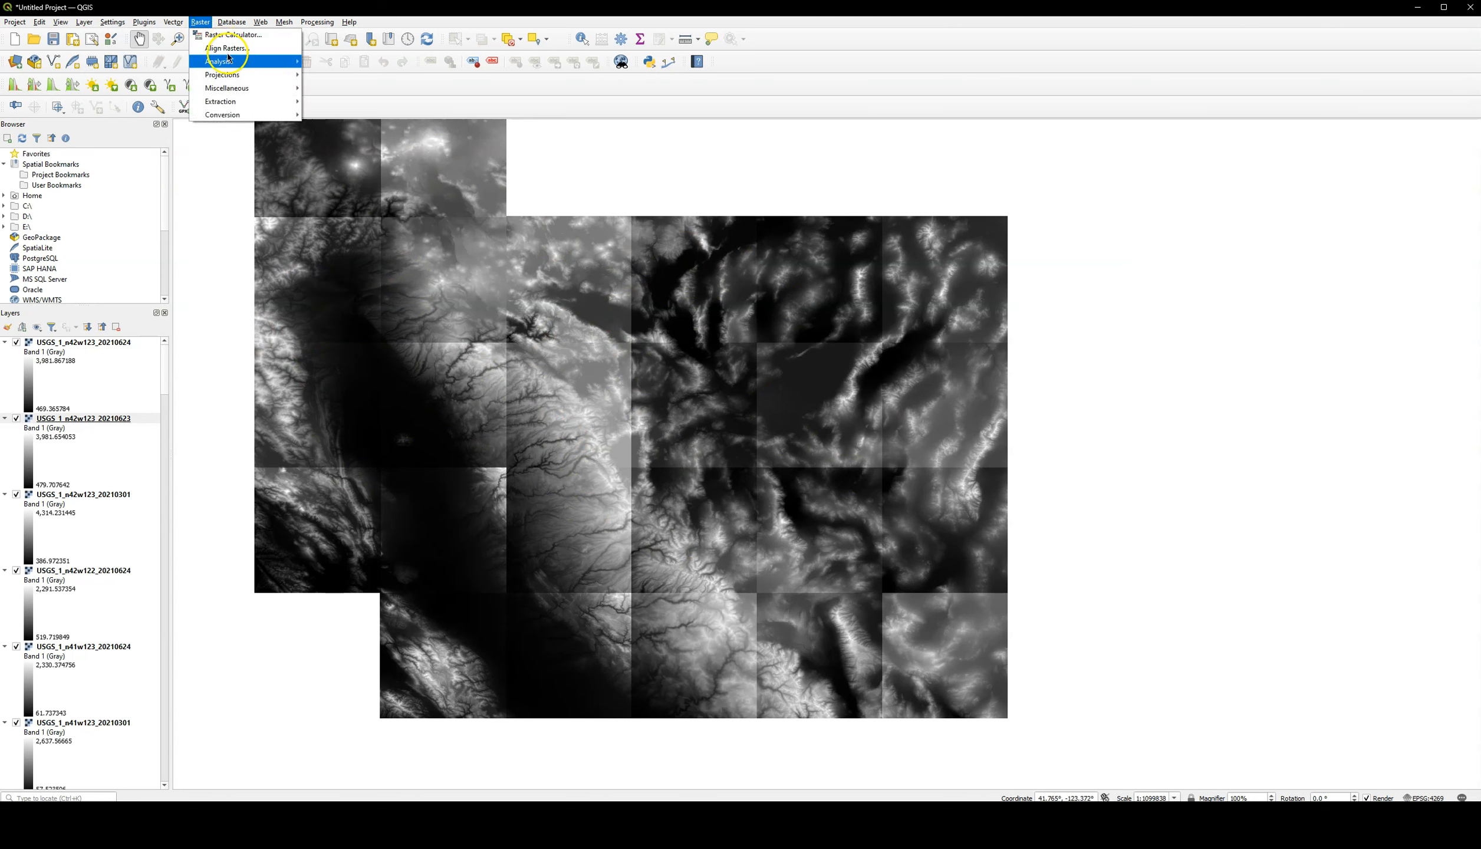
left_click(293, 92)
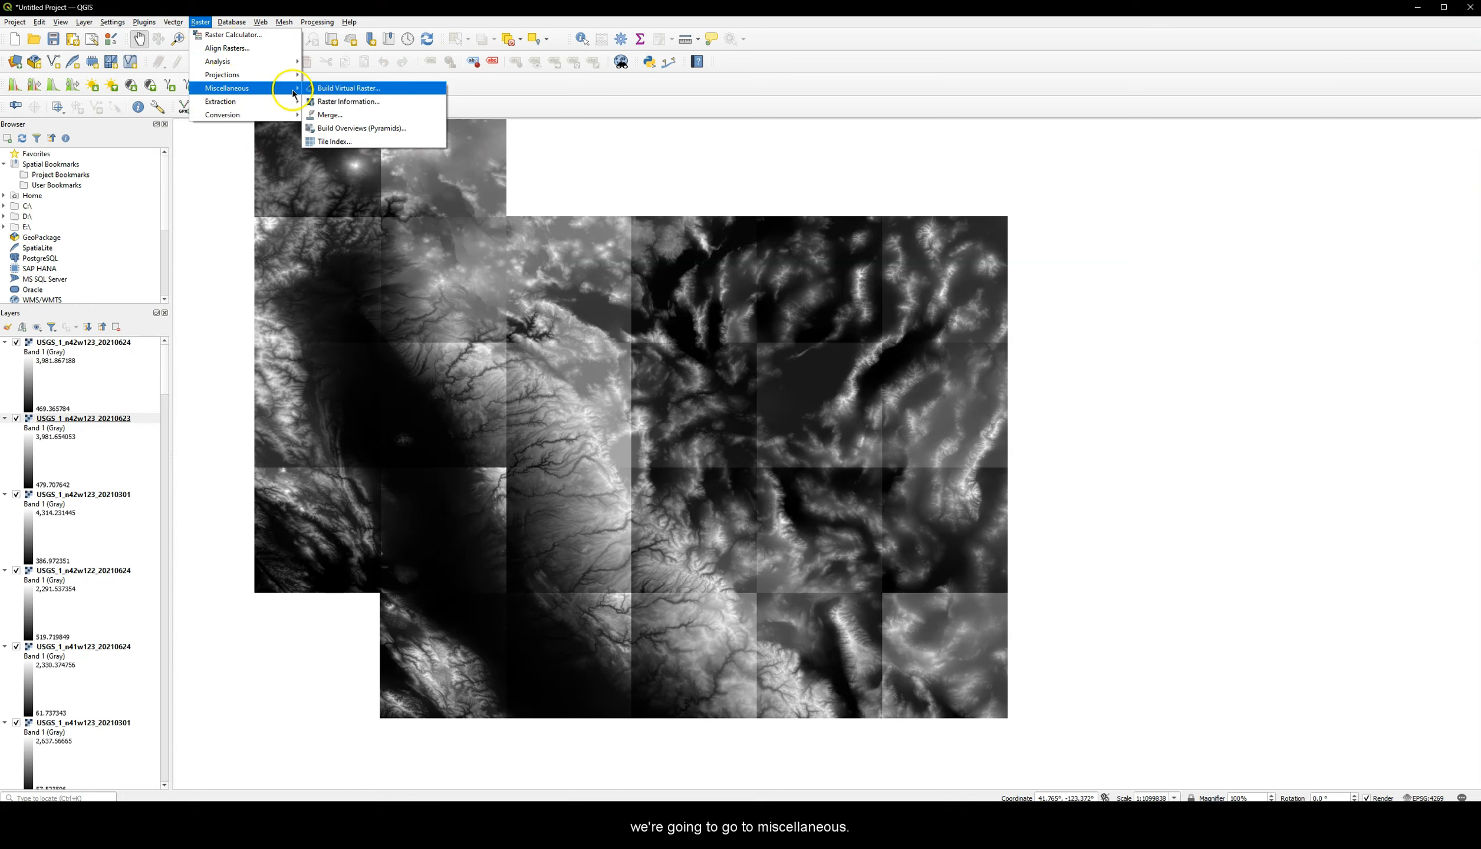
left_click(373, 116)
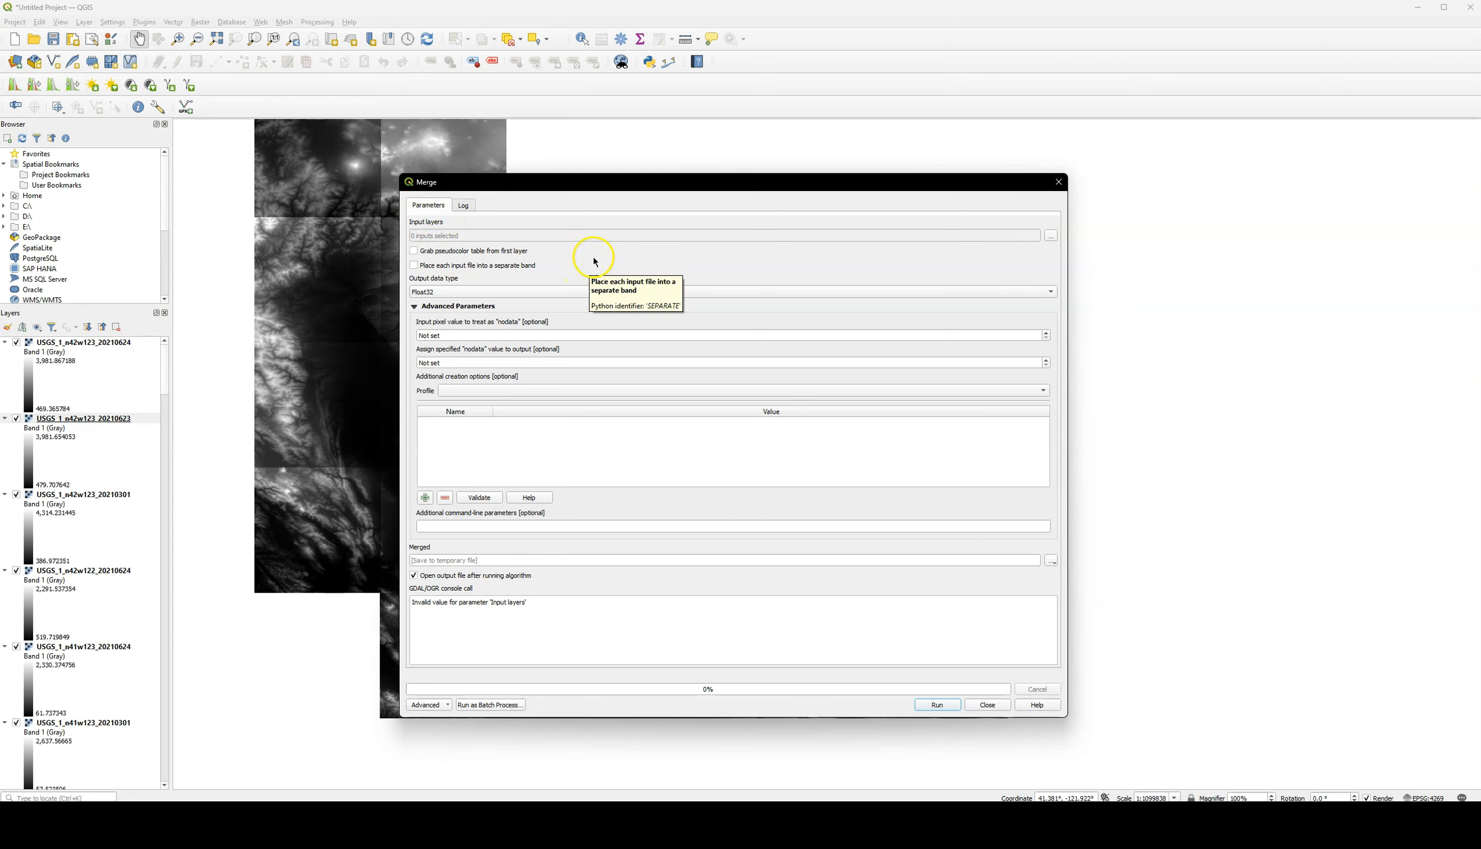
left_click(1050, 236)
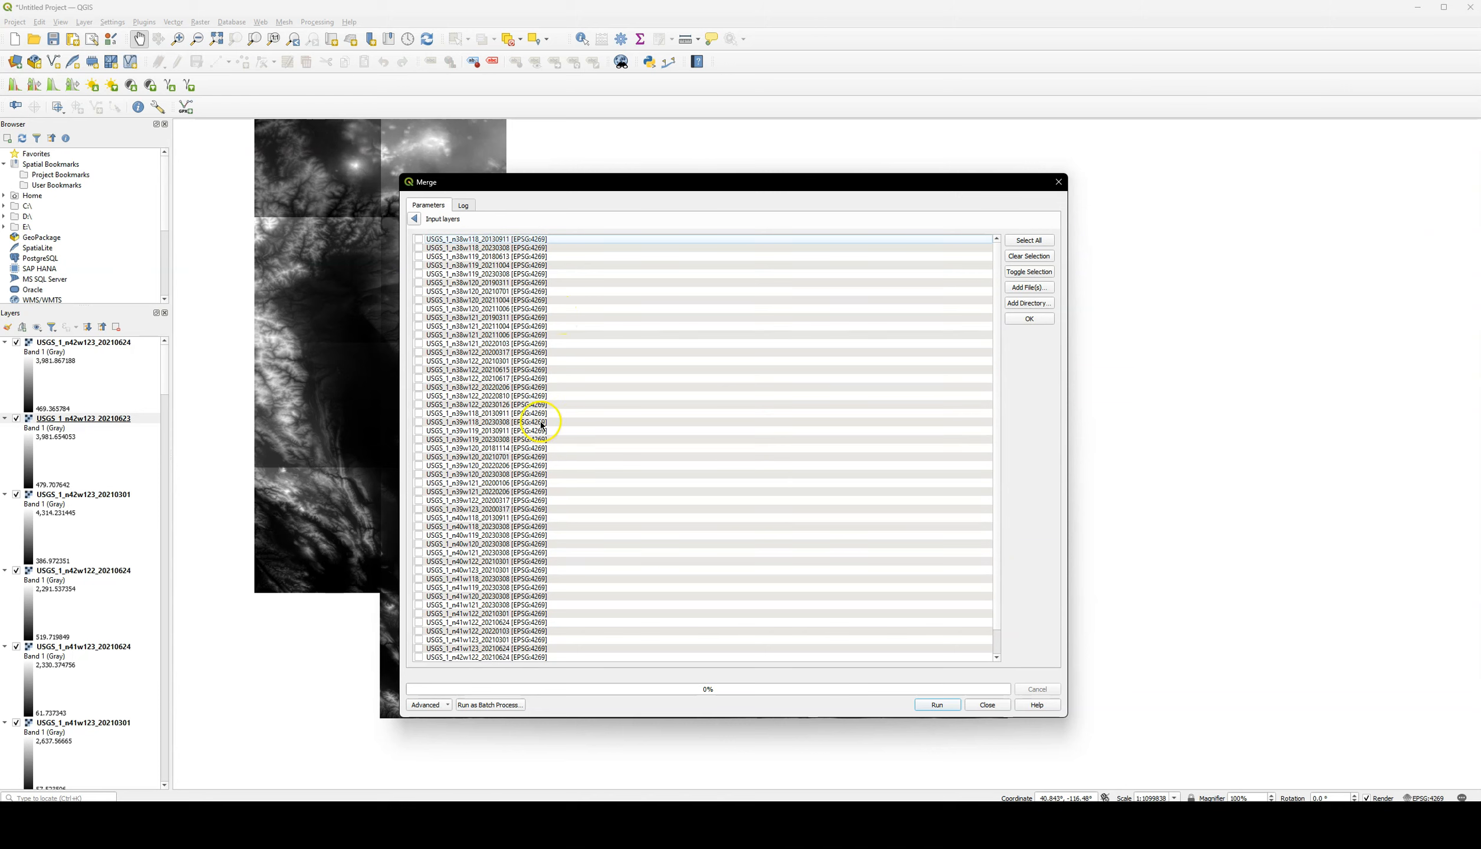
scroll(542, 424, "down", 1)
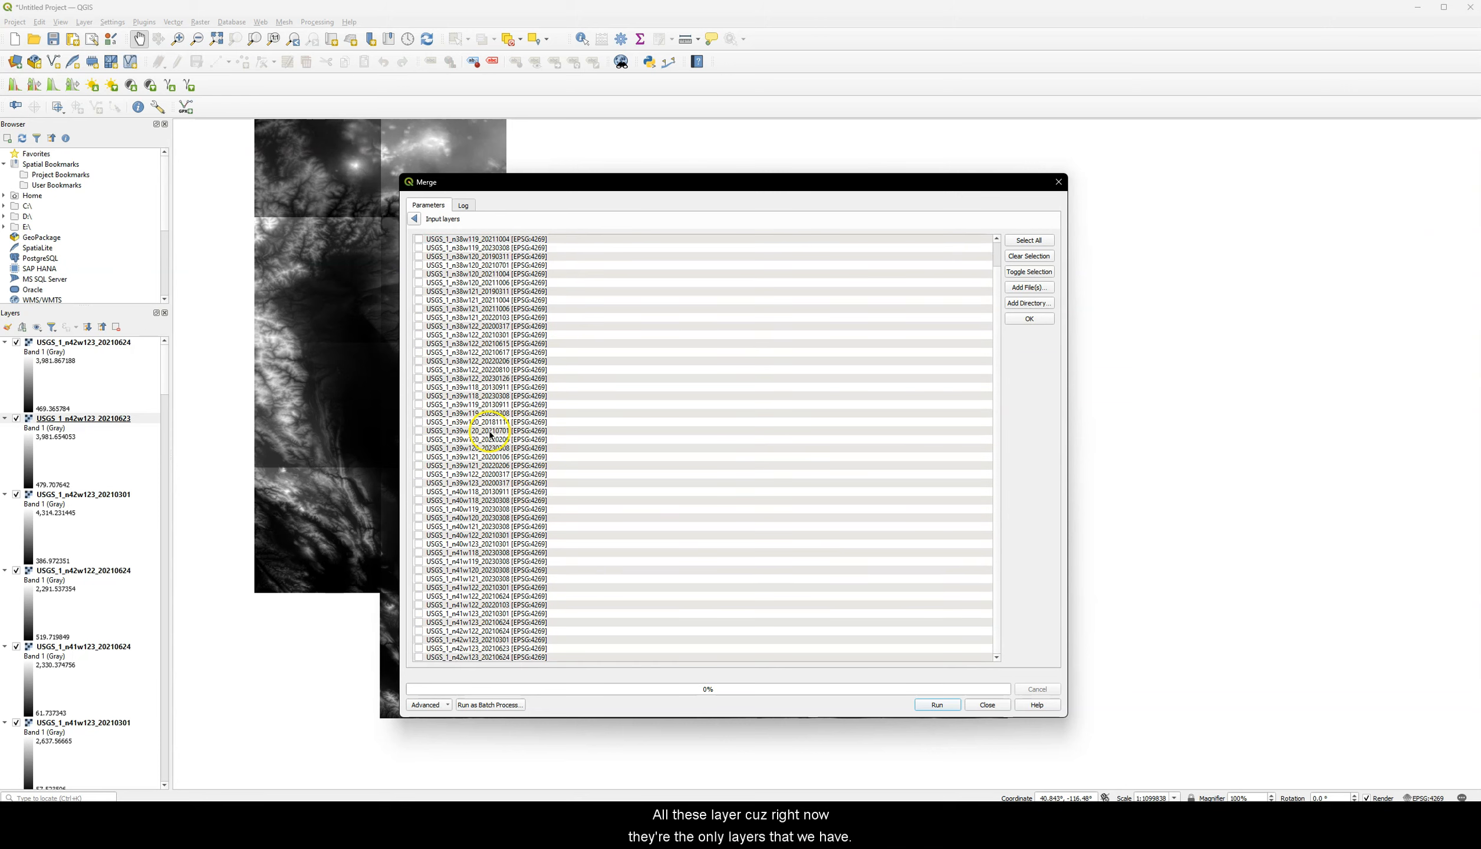
scroll(489, 436, "up", 1)
left_click(1028, 240)
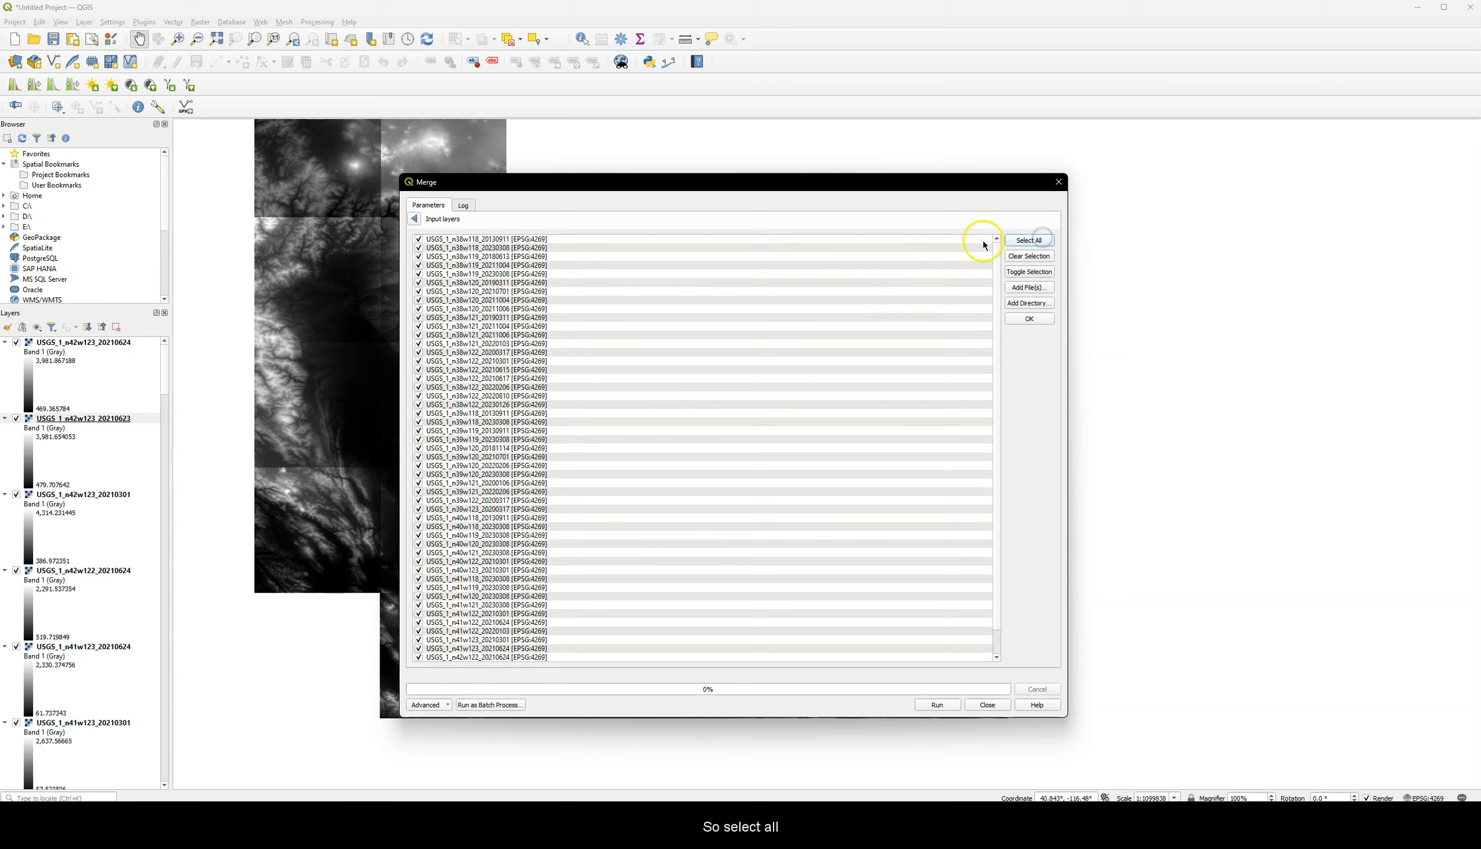
Check the list of selected input layers, run the merge to a temporary file and close the Merge dialog.
scroll(446, 462, "down", 1)
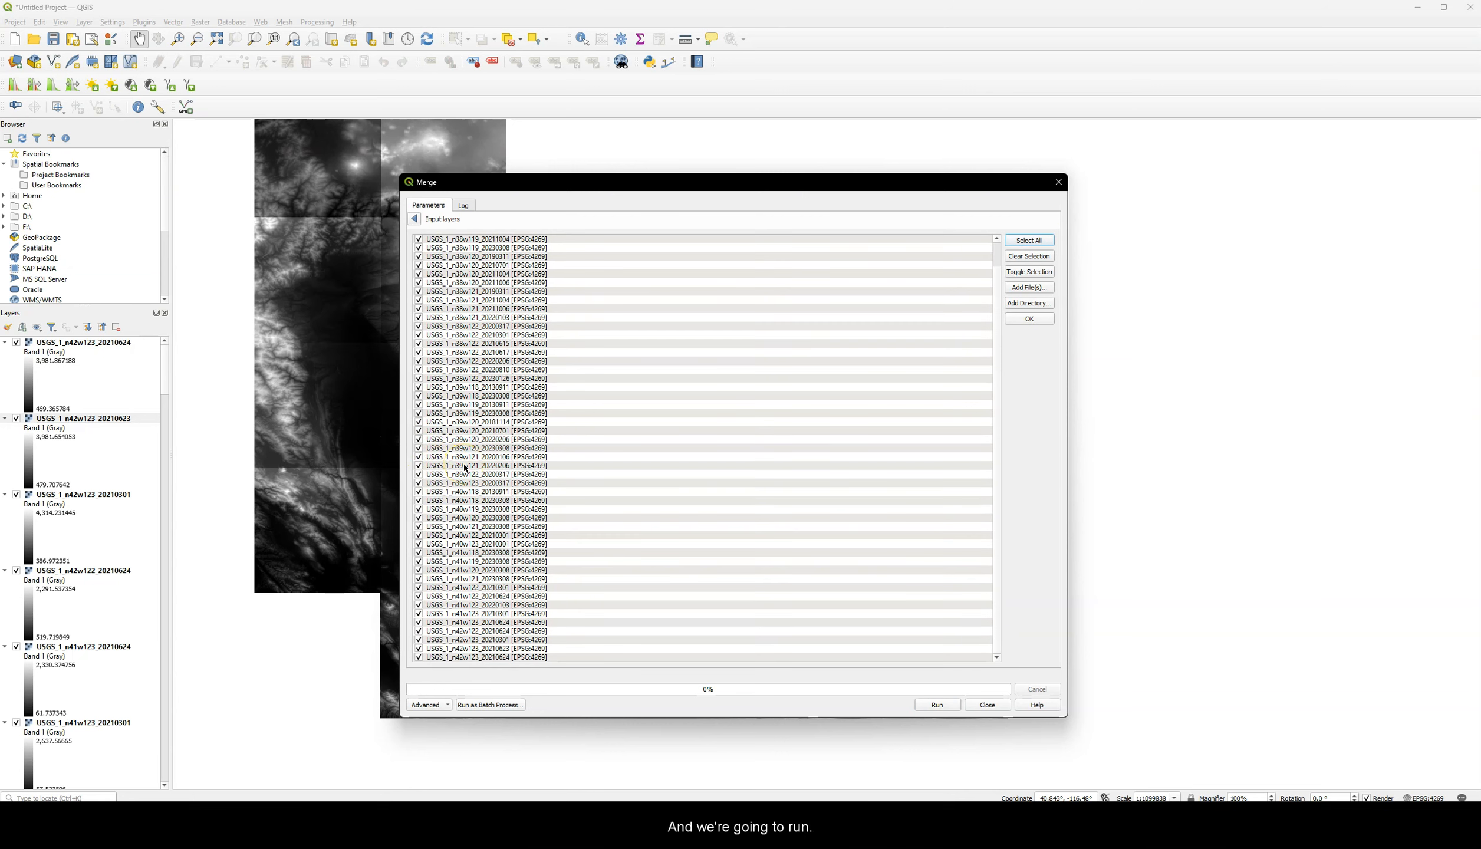
scroll(598, 485, "up", 1)
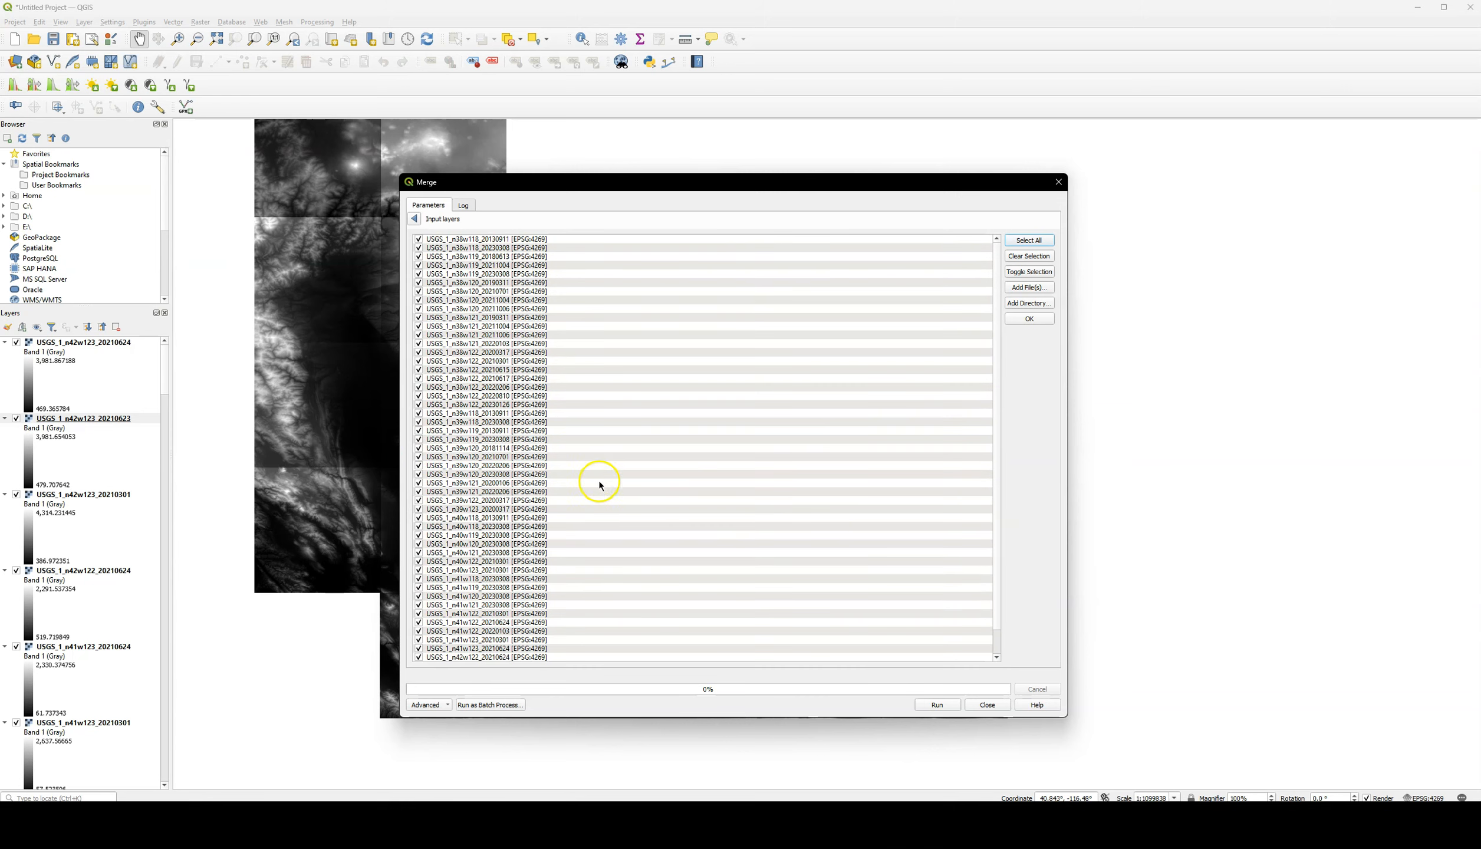
left_click(942, 707)
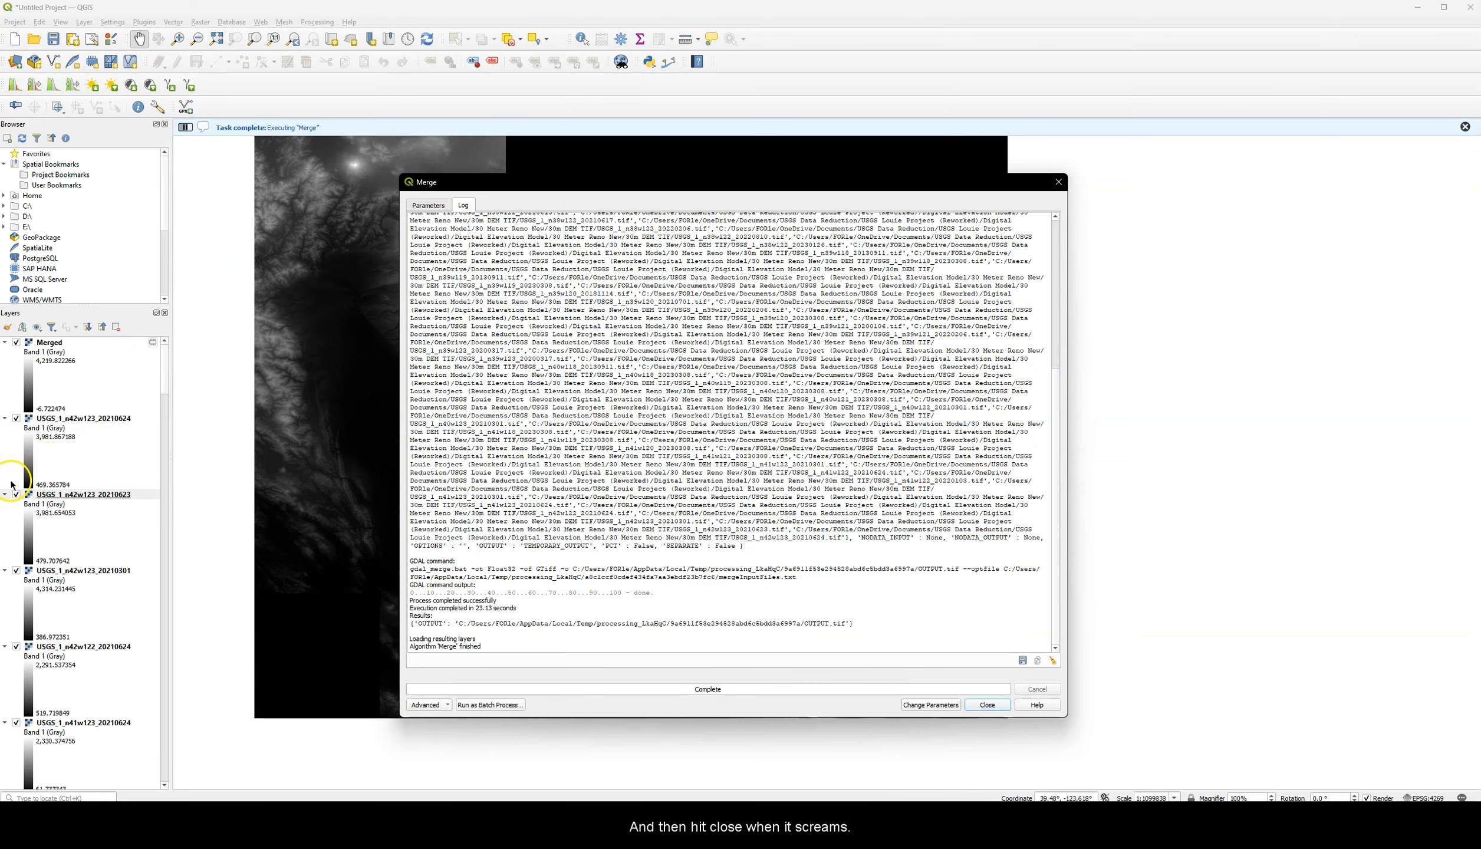
left_click(989, 704)
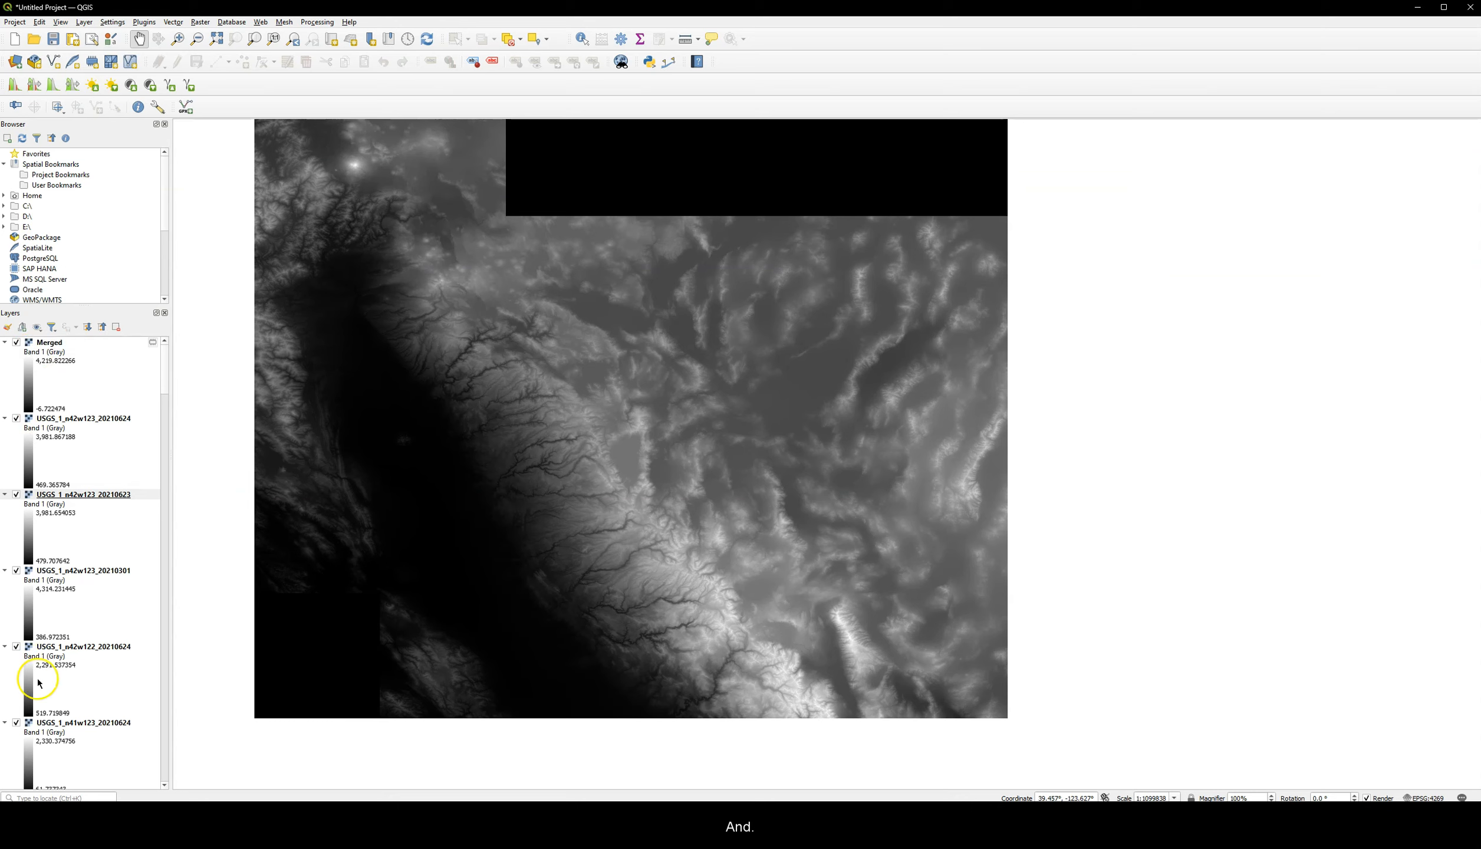
Hide all layers in the project and make only the Merged raster visible again.
scroll(39, 680, "down", 10)
scroll(39, 680, "up", 10)
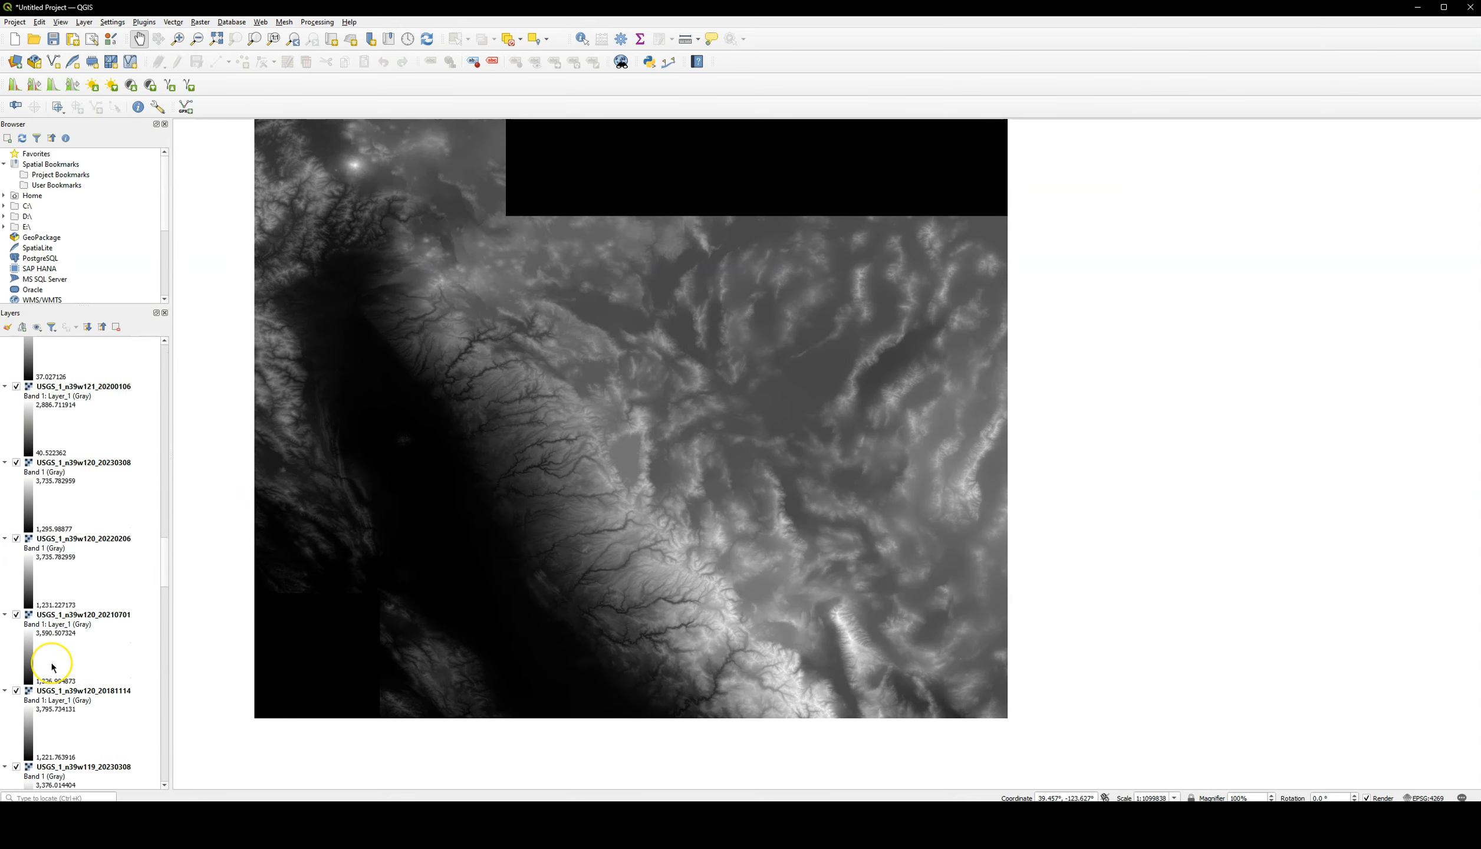
left_click(37, 327)
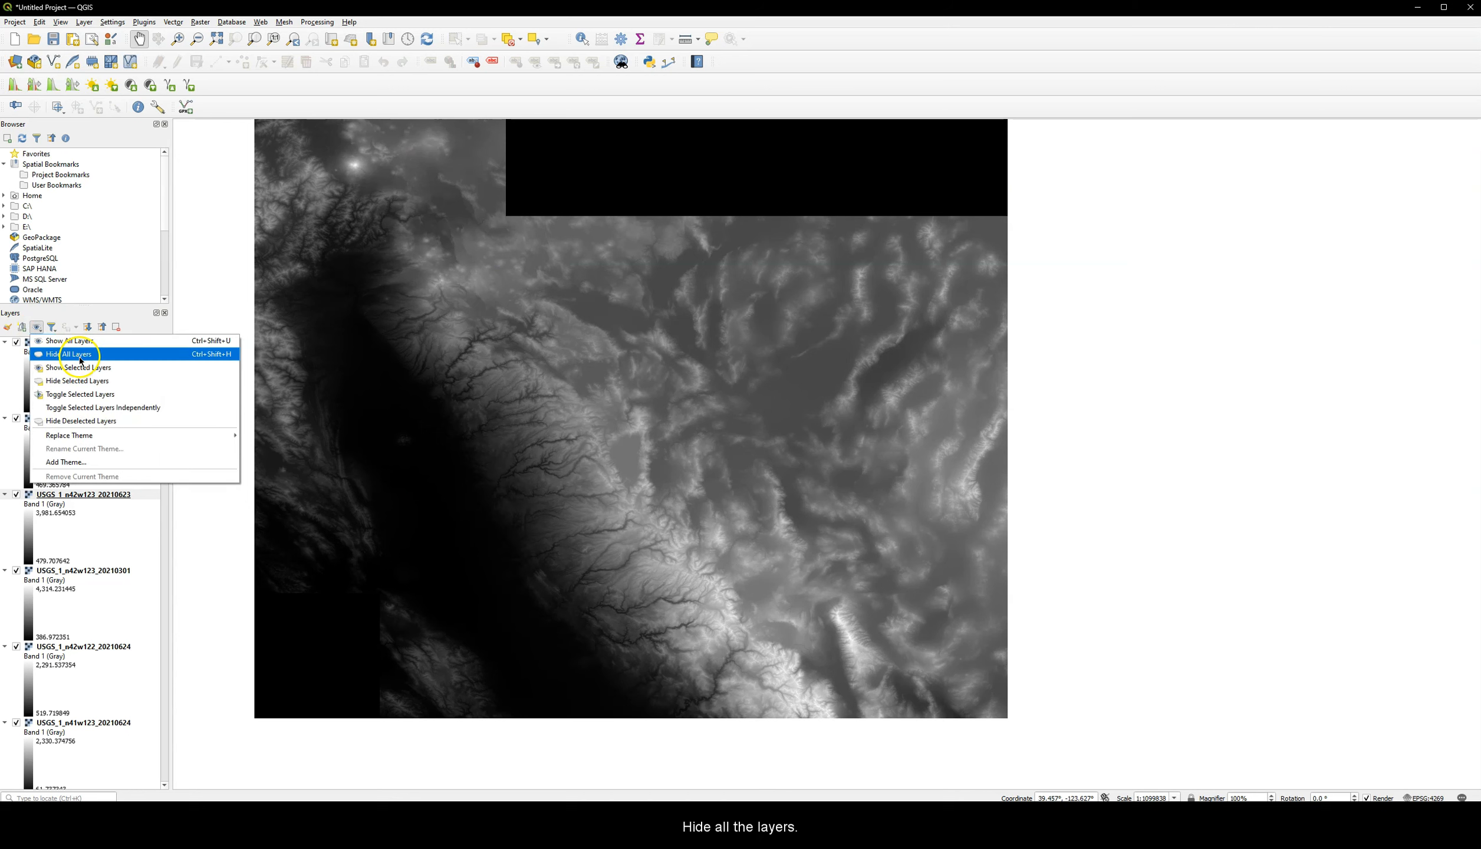
left_click(81, 356)
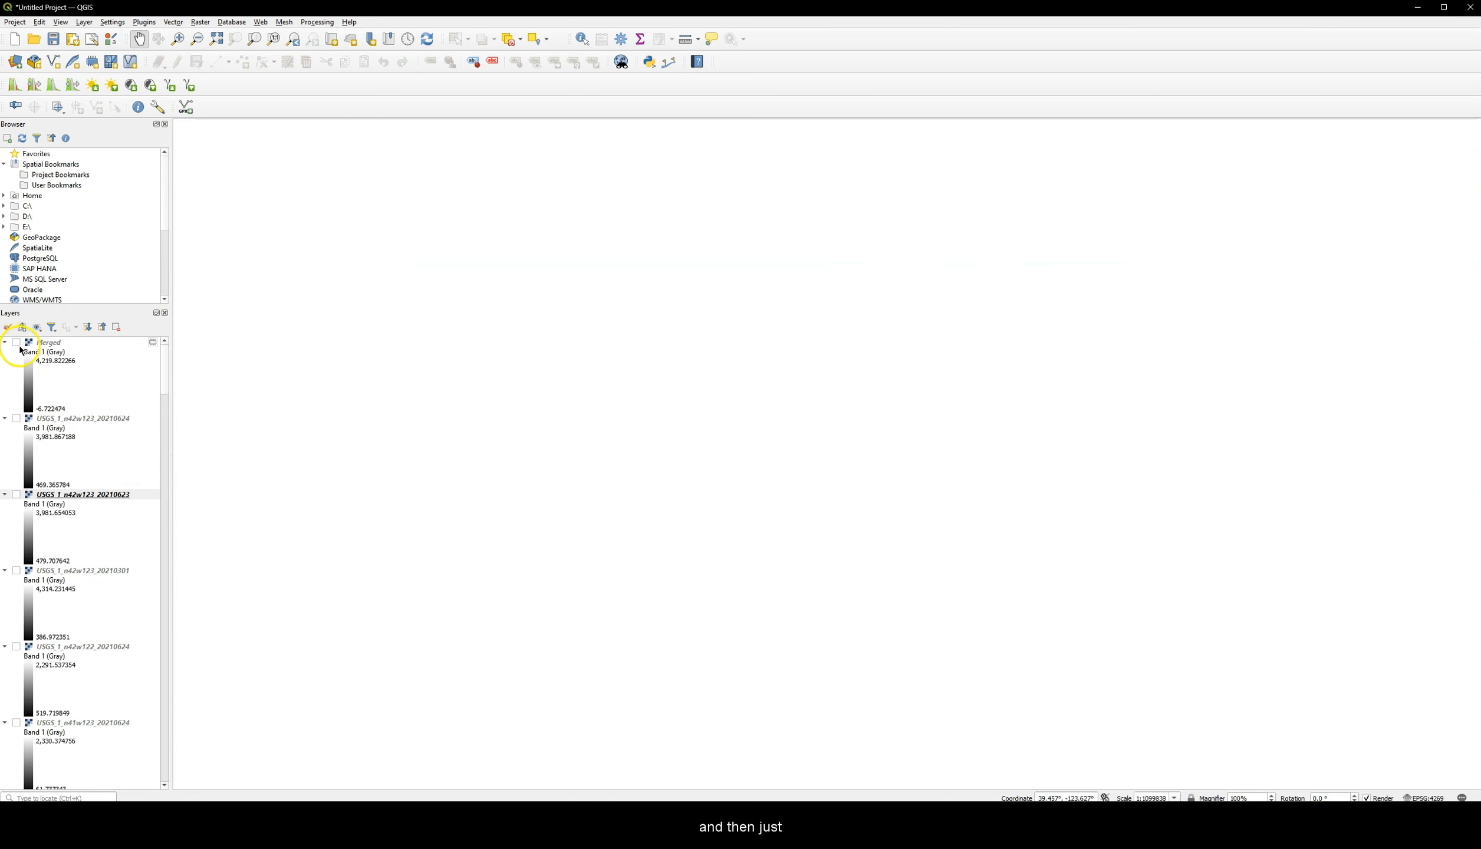
left_click(17, 343)
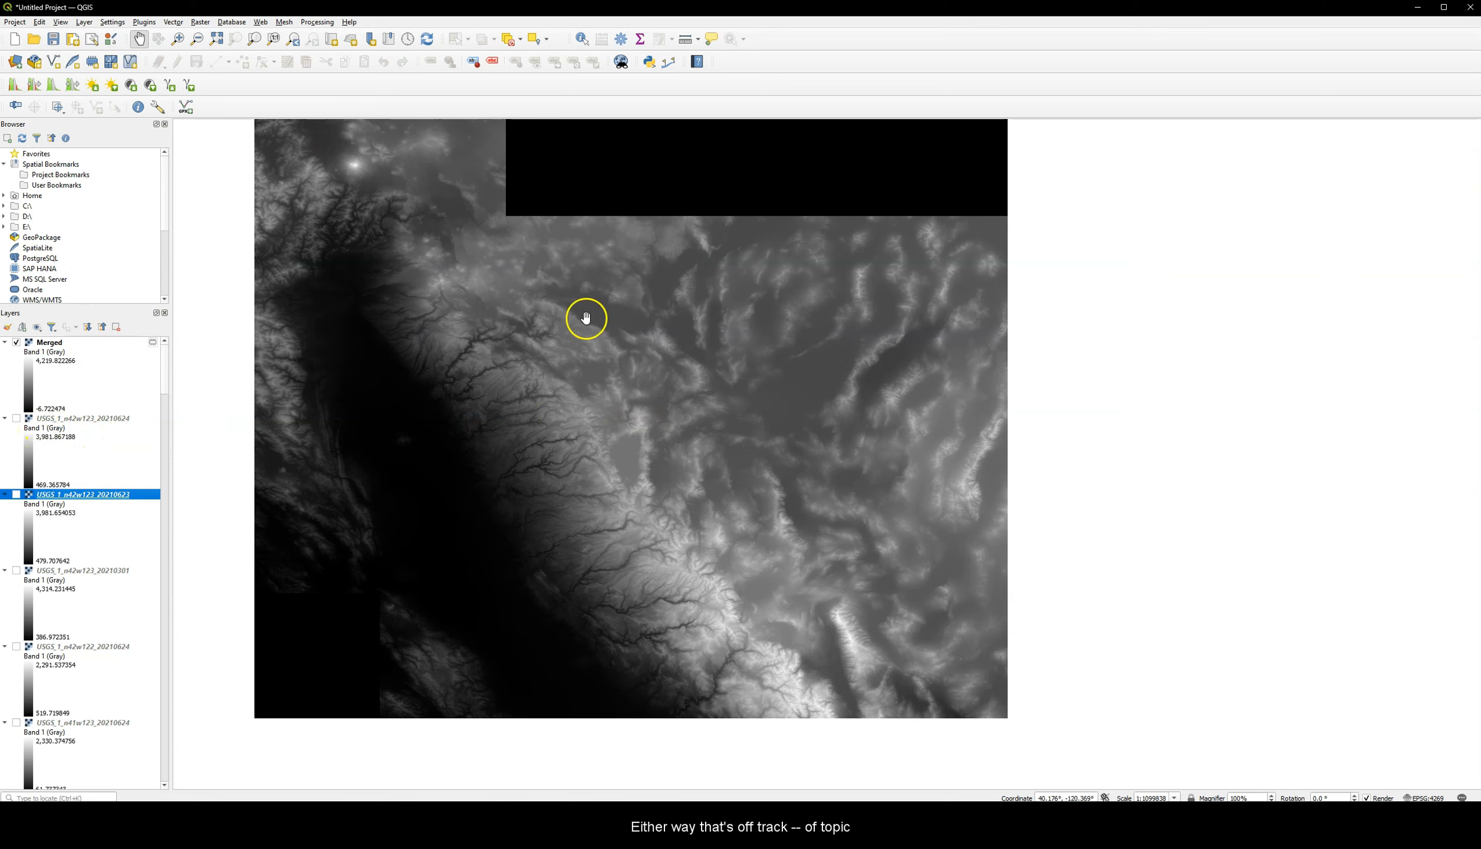
Examine the coverage and continuity of the merged DEM raster on the map.
left_click_drag(571, 460, 629, 473)
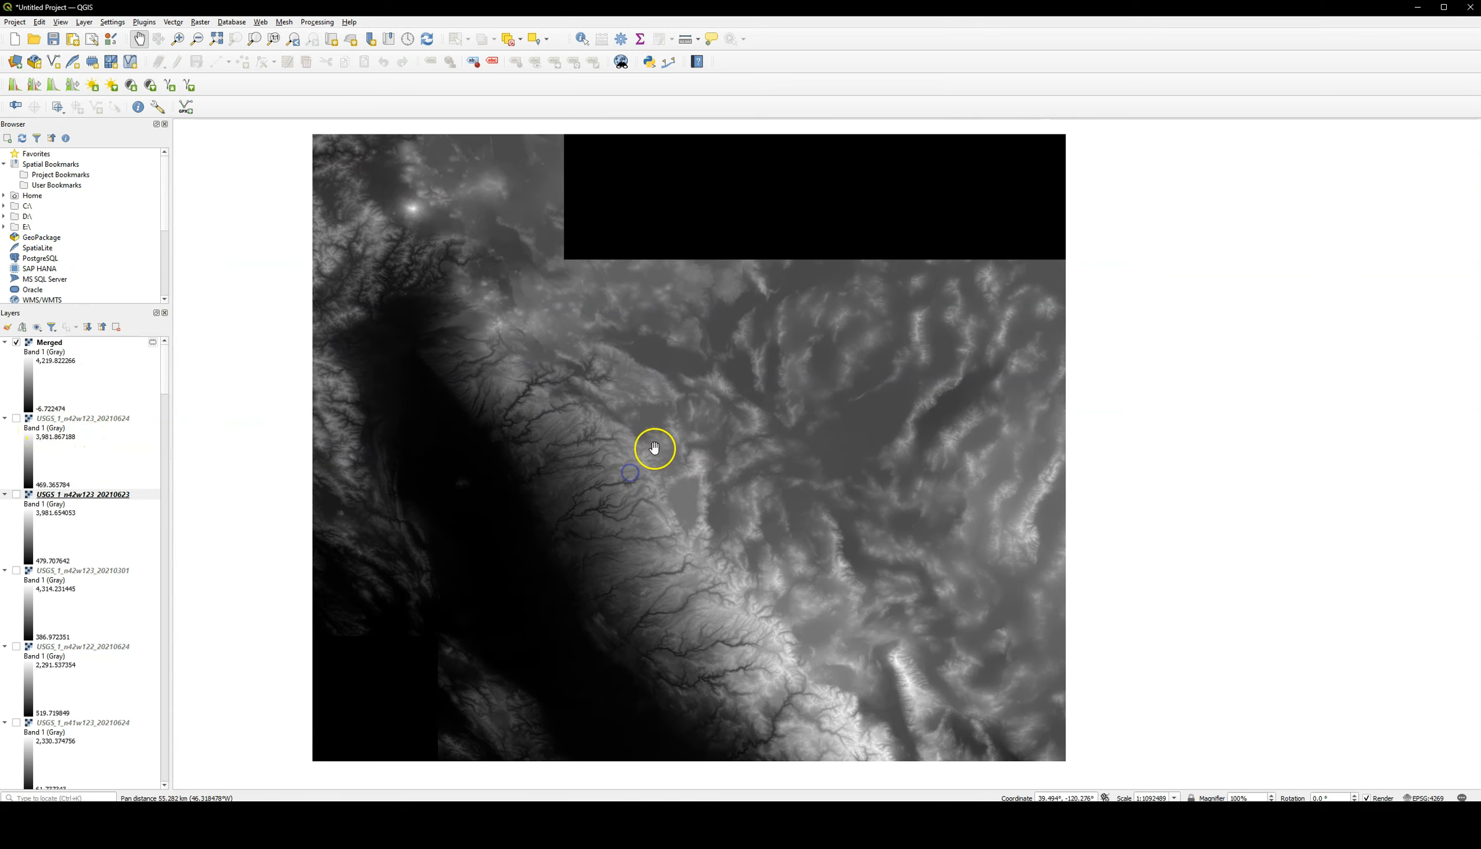
scroll(658, 439, "up", 1)
scroll(683, 464, "down", 1)
scroll(696, 469, "down", 1)
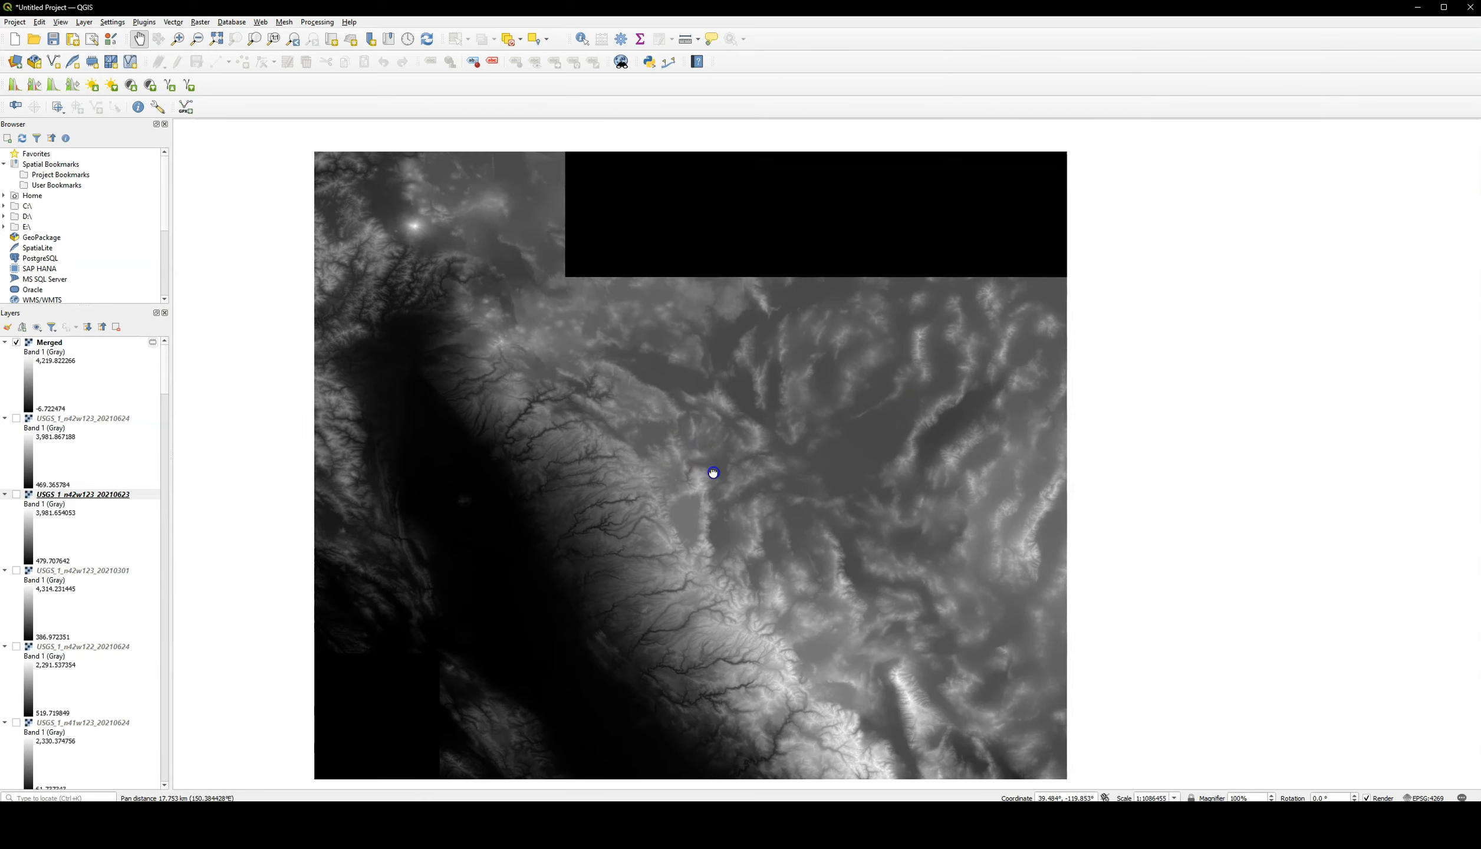
scroll(701, 460, "up", 1)
left_click_drag(703, 478, 734, 485)
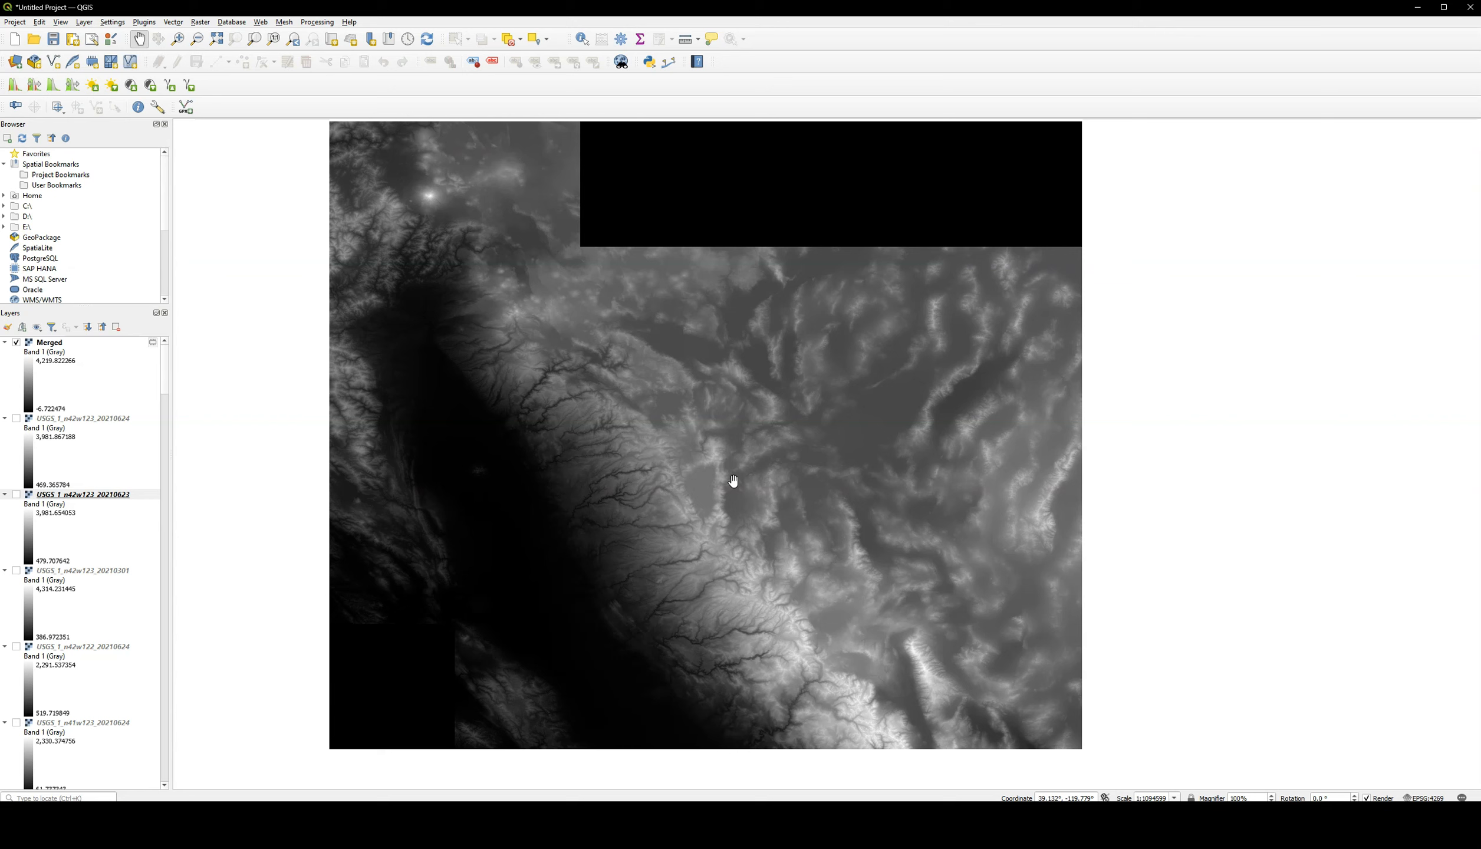
left_click(750, 432)
left_click_drag(595, 440, 607, 453)
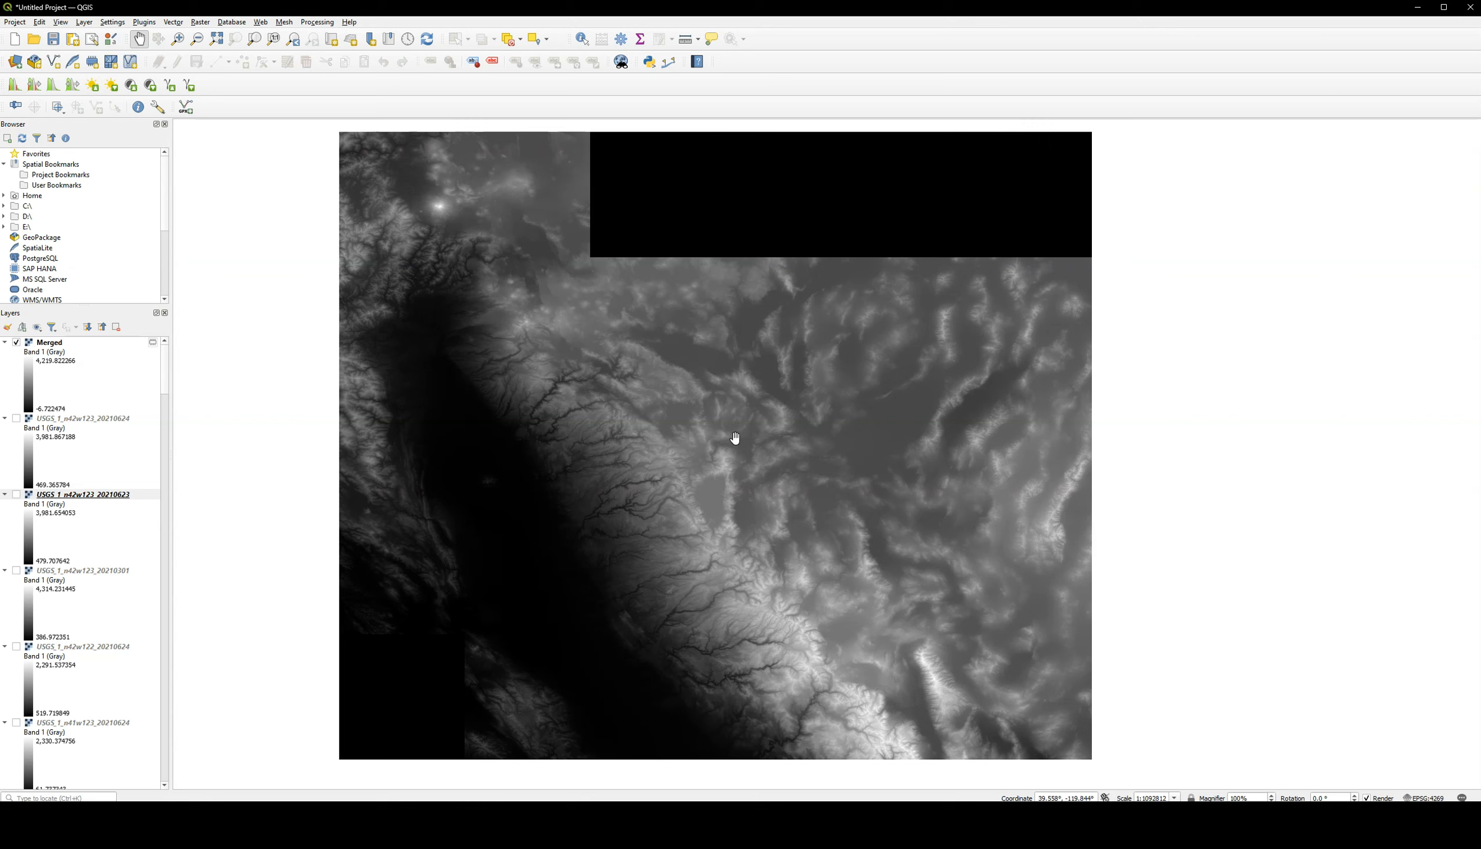
left_click(734, 641)
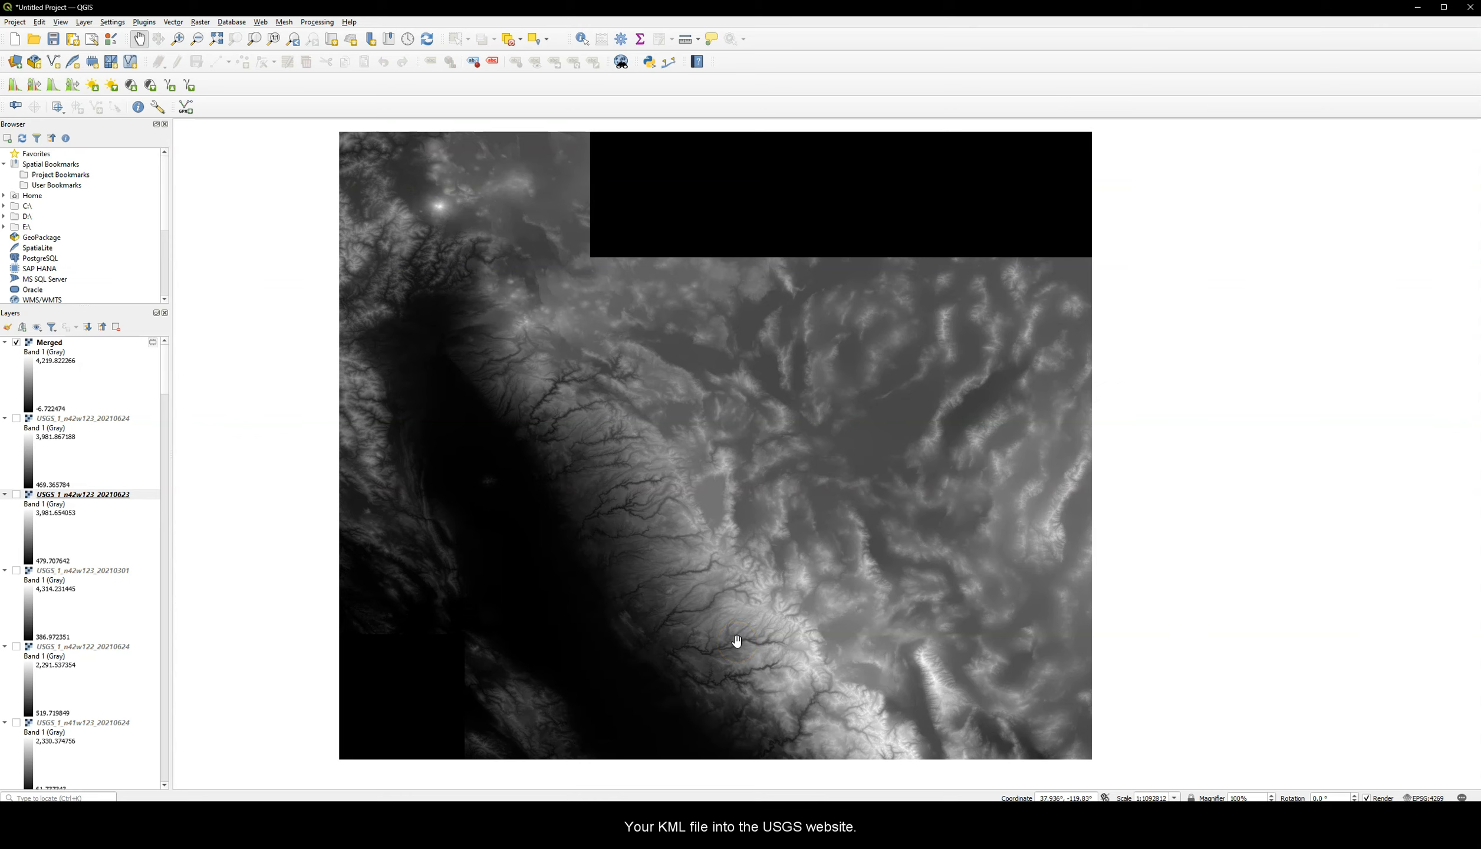
Switch to the USGS TNM Download page, reset the map in the dataset selection and select the 1/3 arc-second DEM.
left_click(690, 818)
left_click(713, 779)
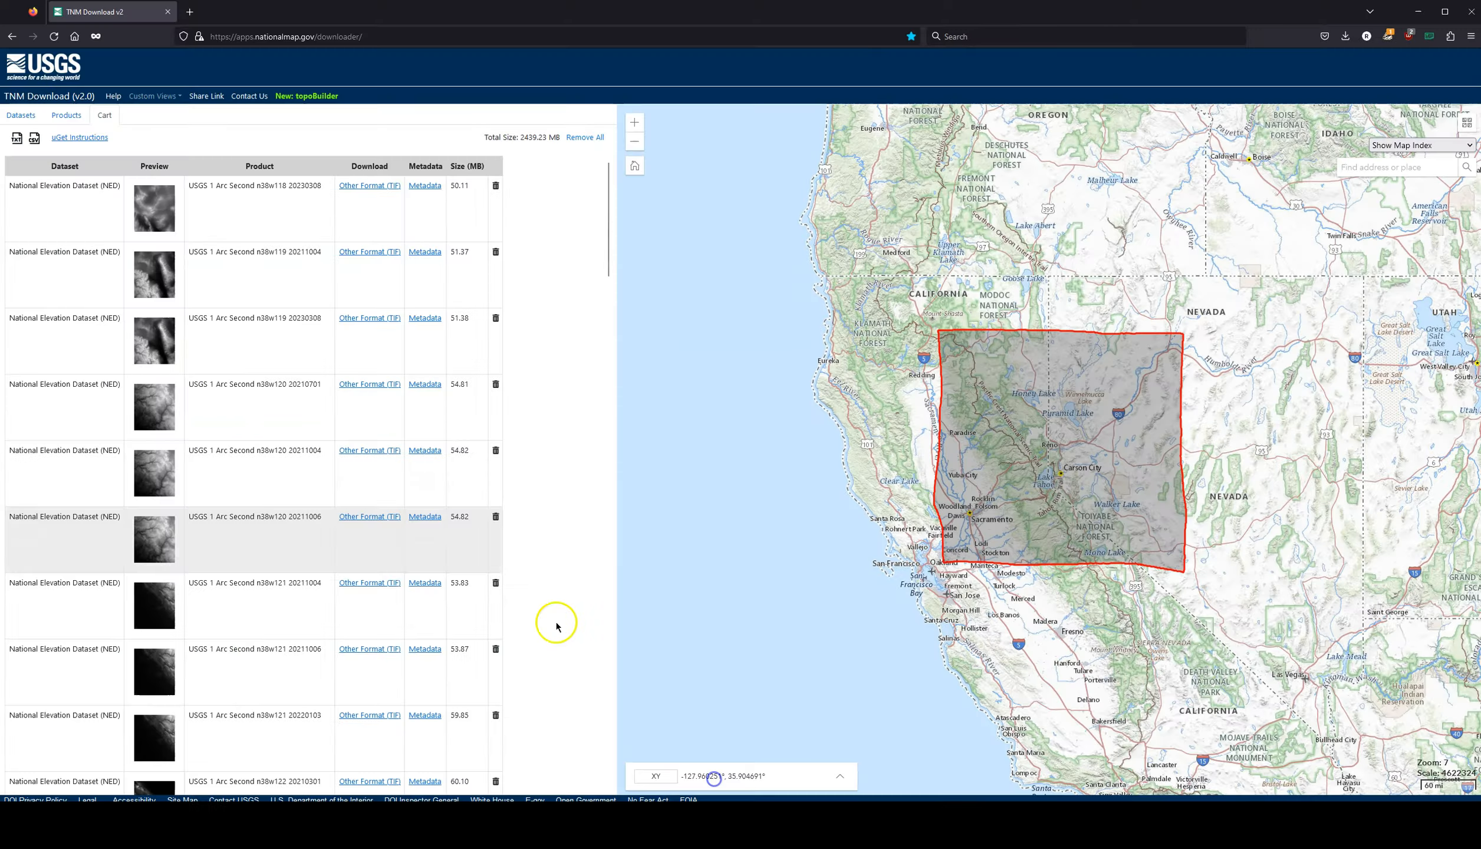
left_click(24, 120)
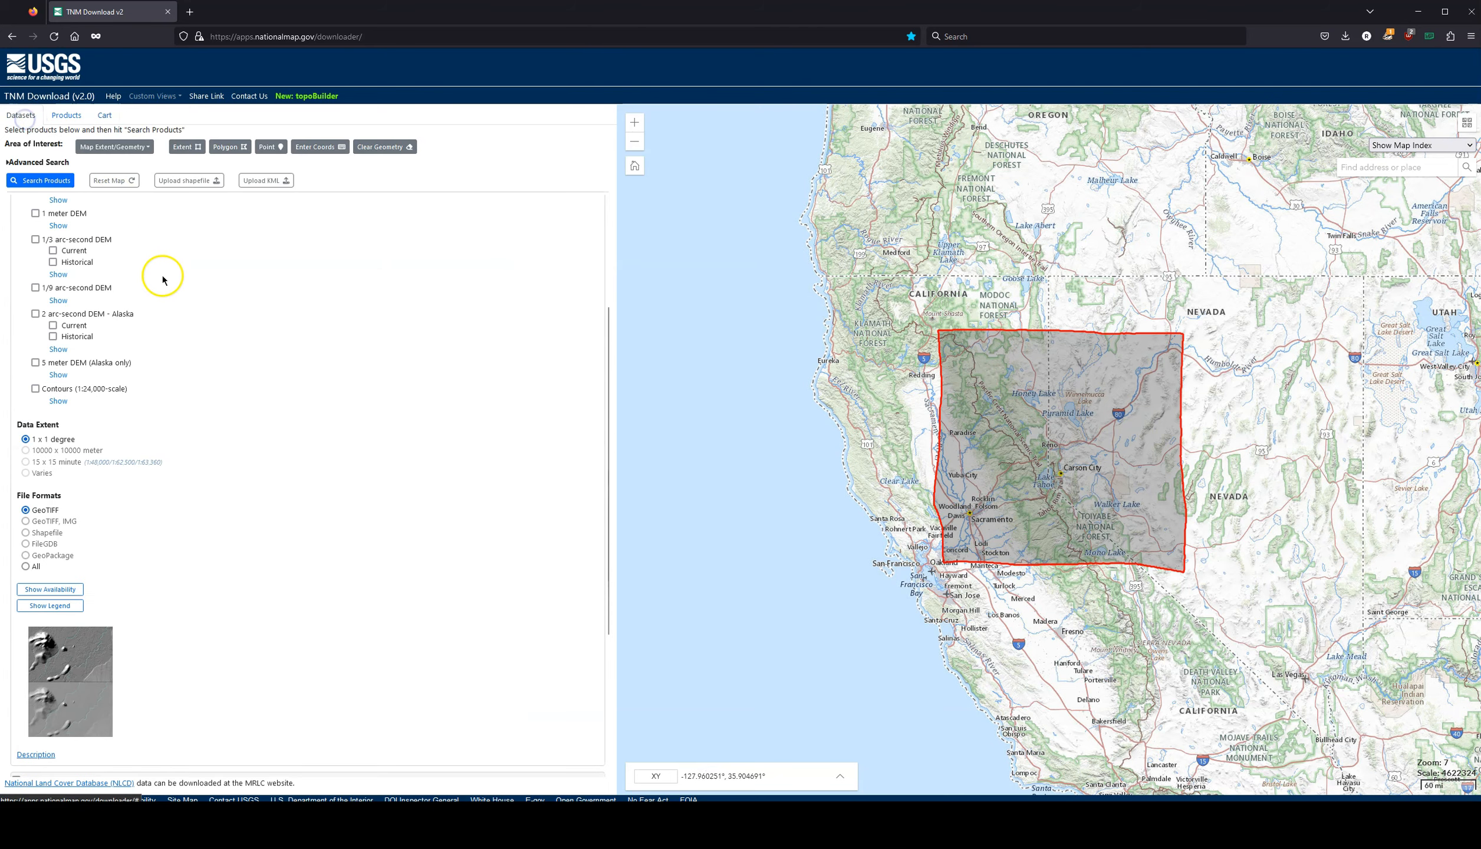
left_click(129, 181)
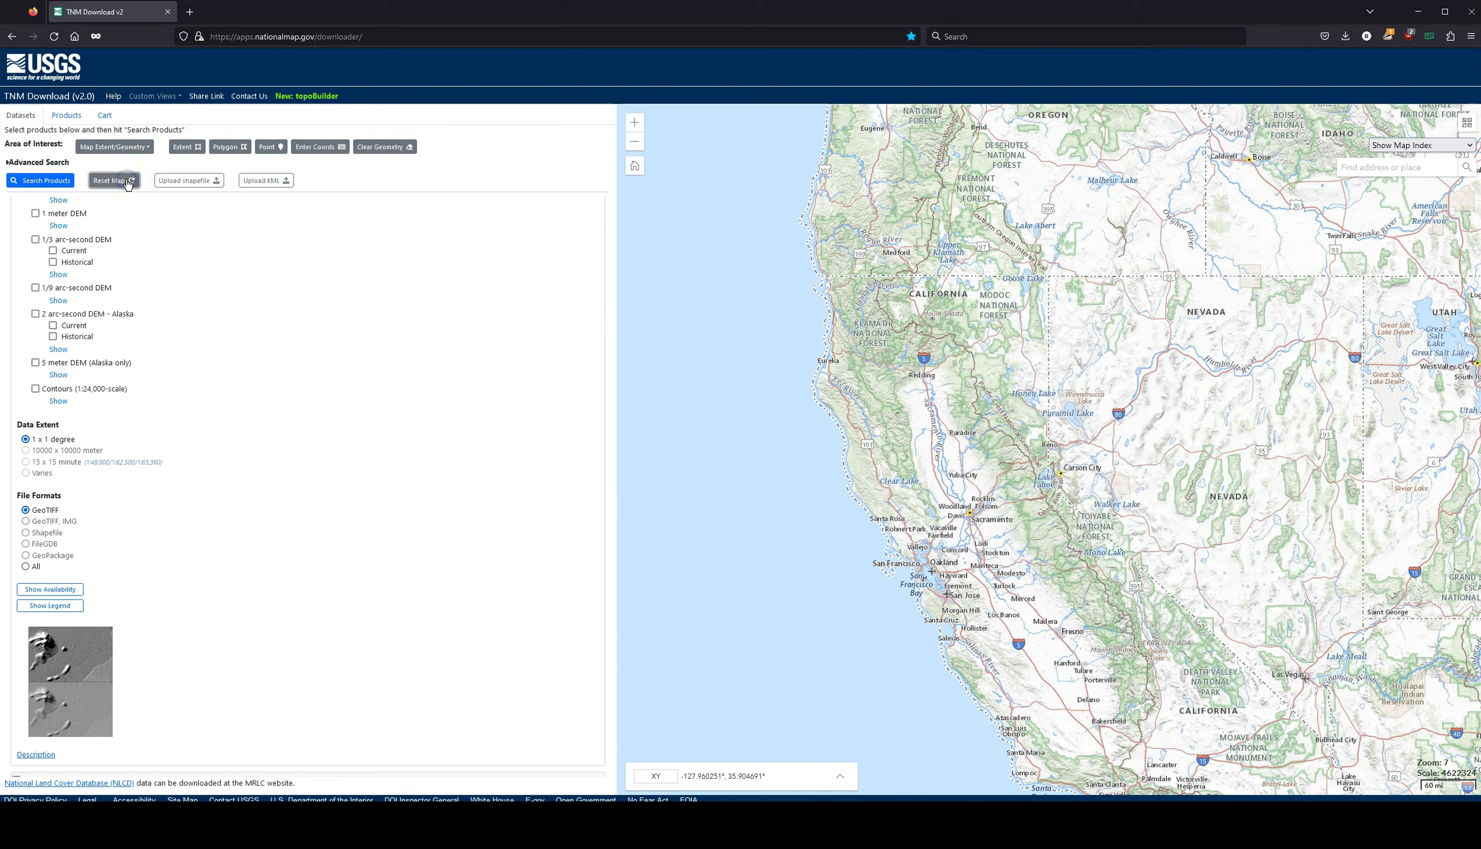
left_click(35, 240)
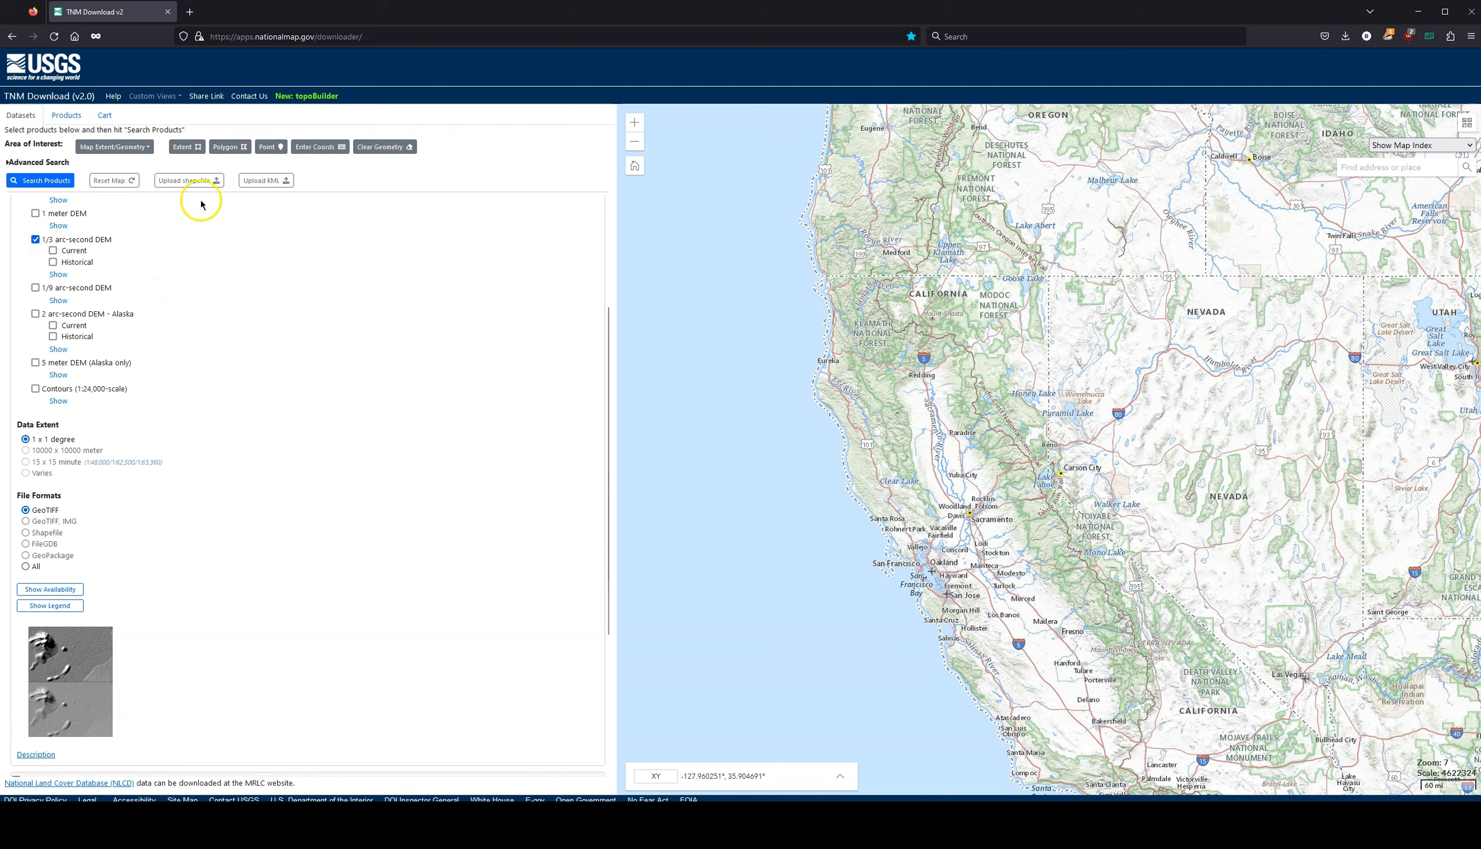
Upload the 10m DEM Reno KML from Digital Elevation Model > 10 Meter Reno New, view its area on the map and return to QGIS.
left_click(256, 182)
left_click(555, 169)
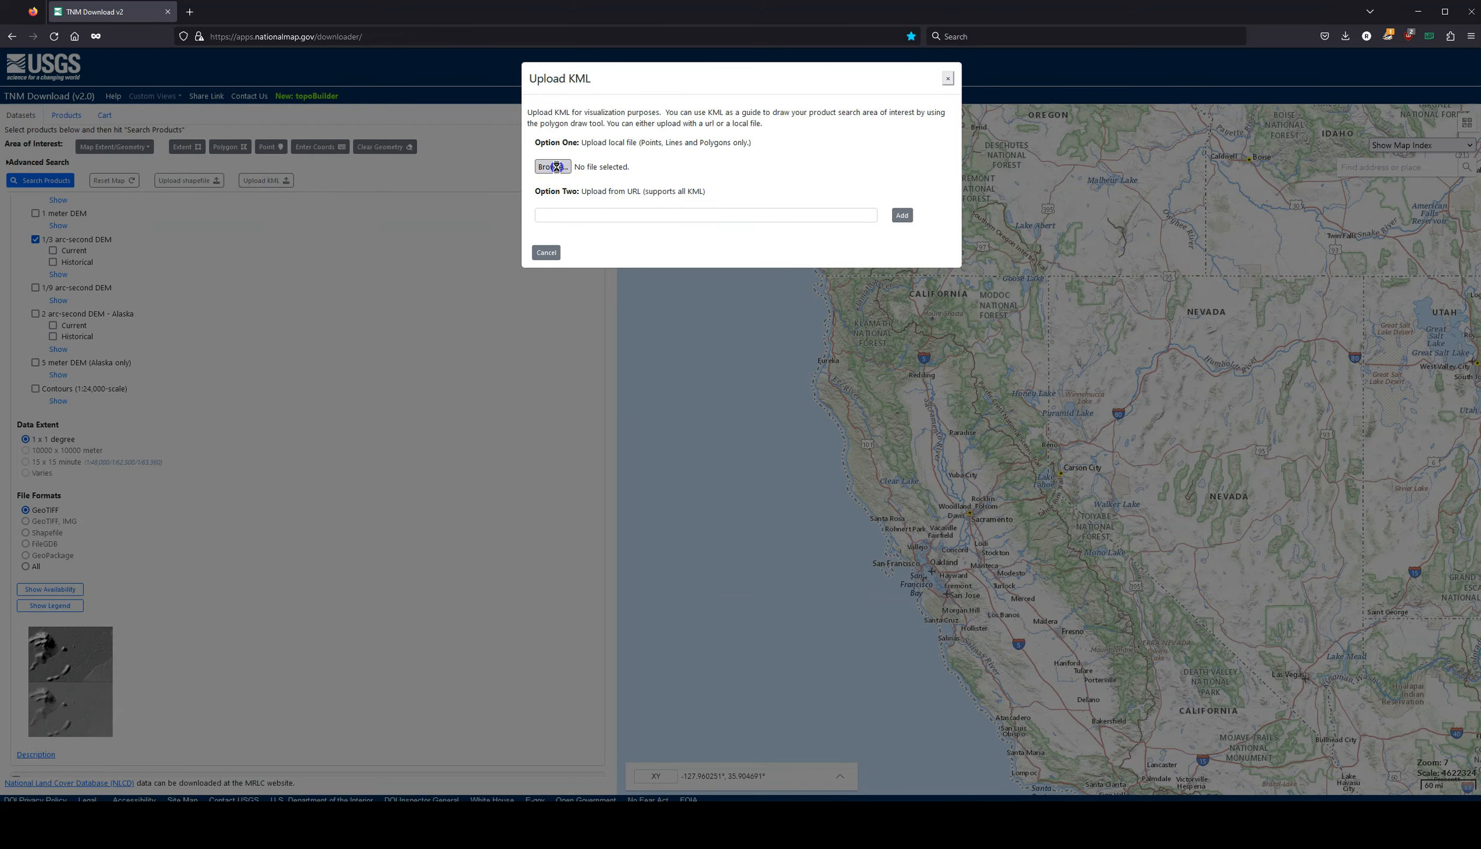
left_click(331, 31)
double_click(159, 110)
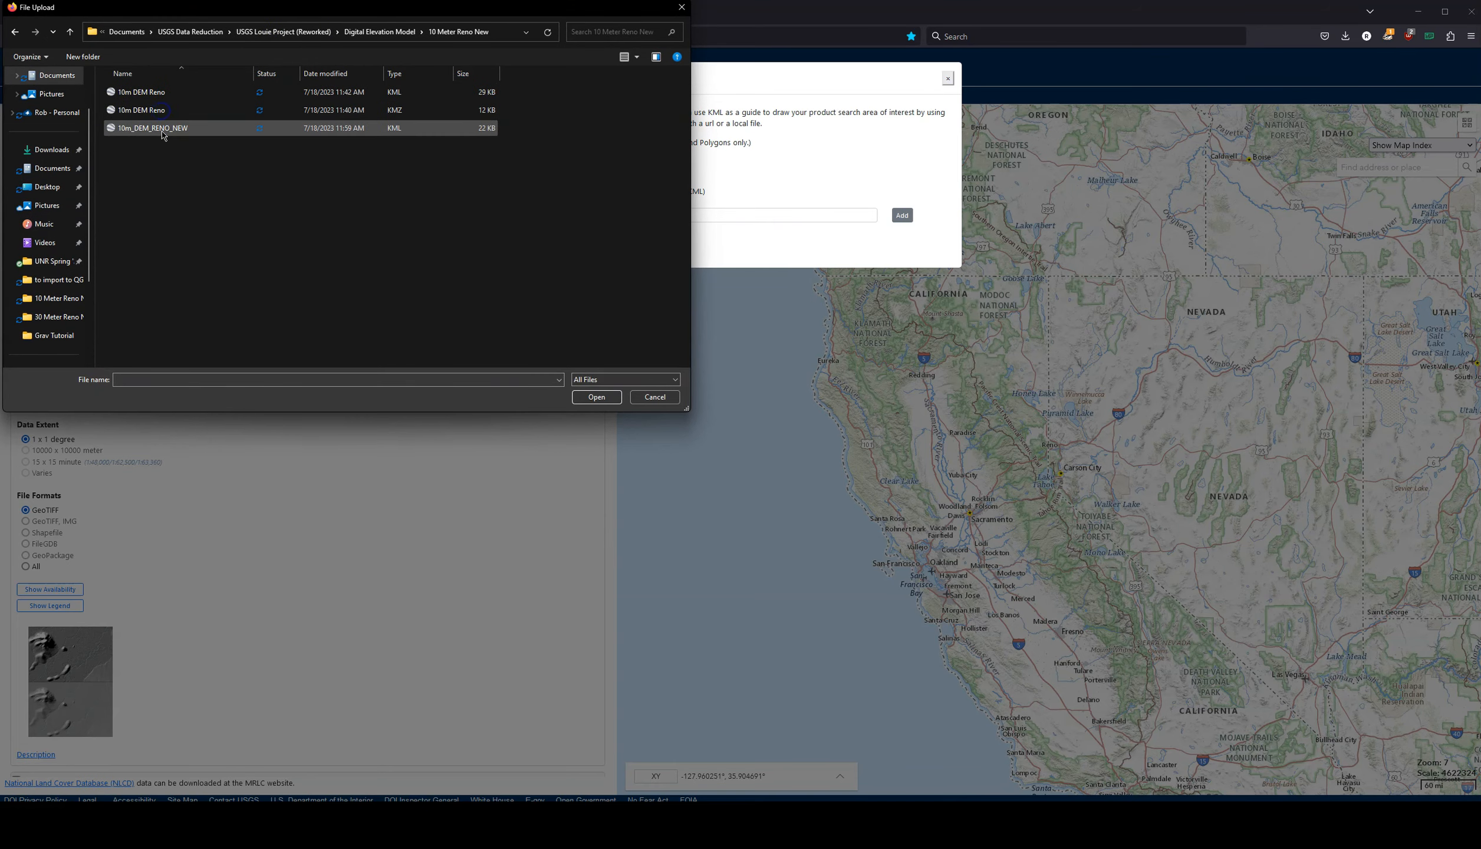
left_click(169, 98)
left_click(580, 397)
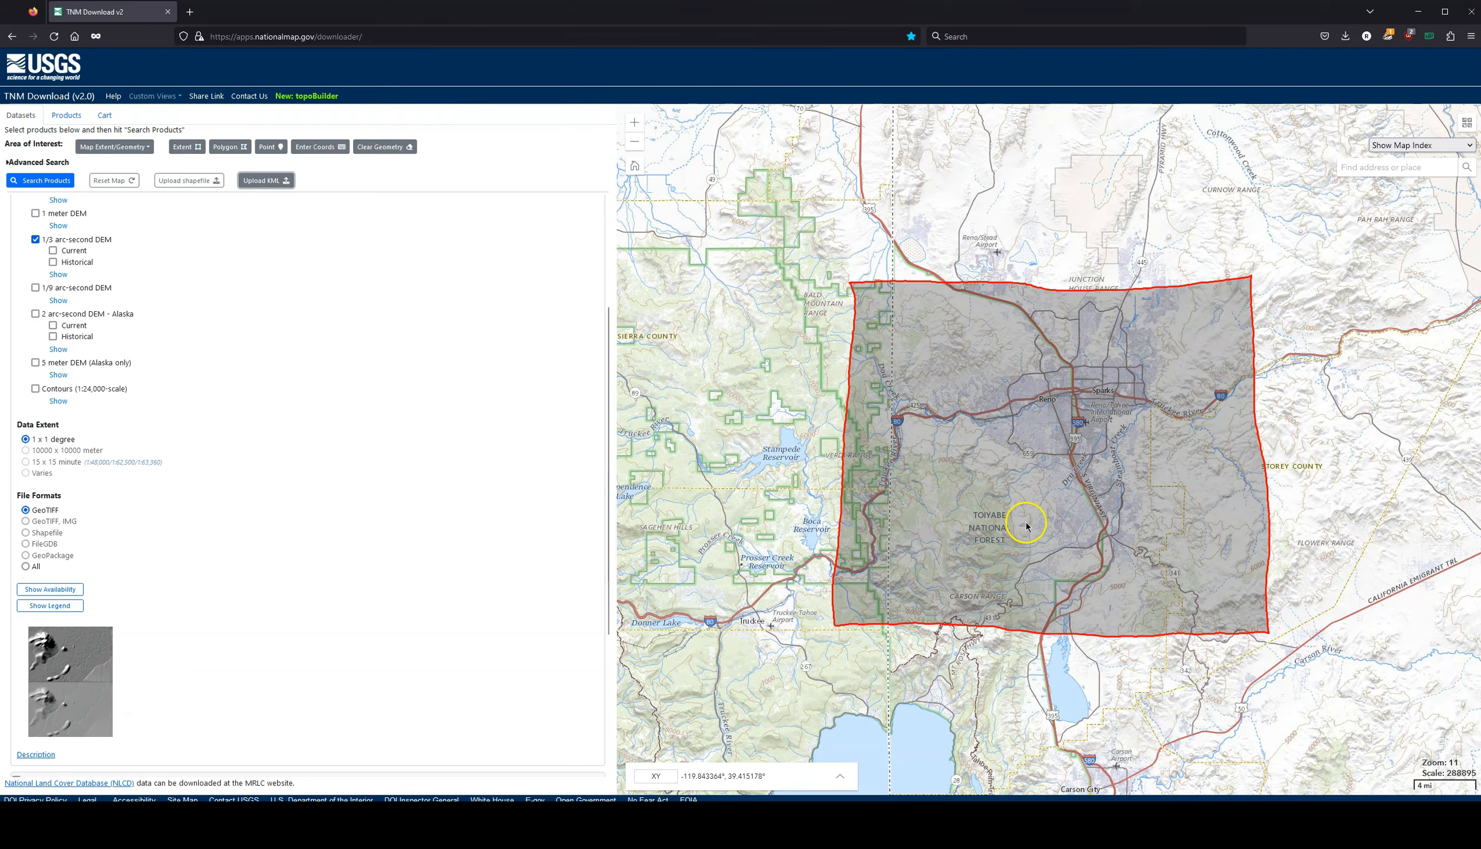
scroll(1034, 522, "down", 1)
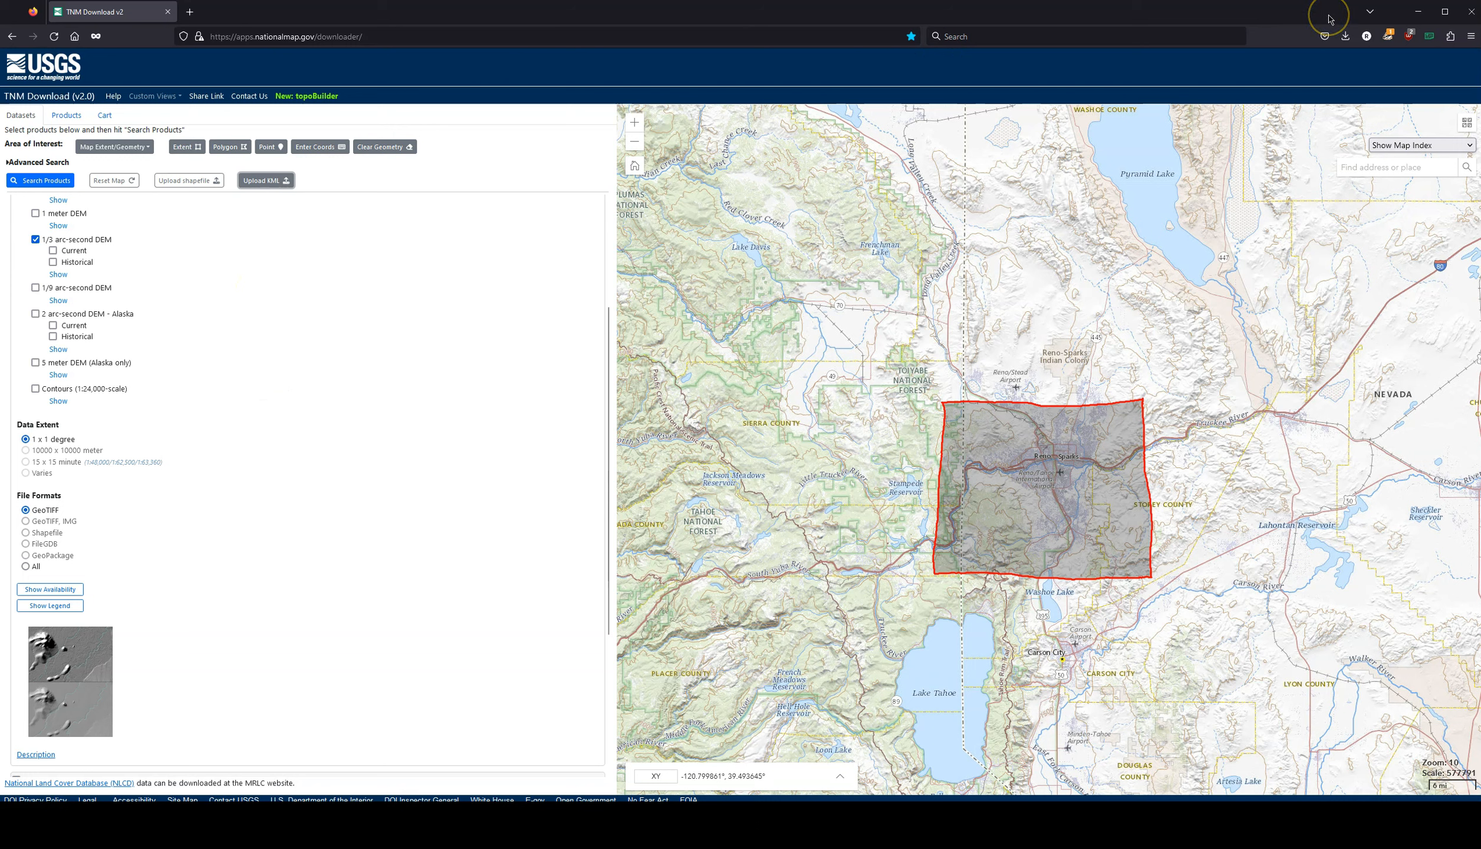
left_click(1418, 14)
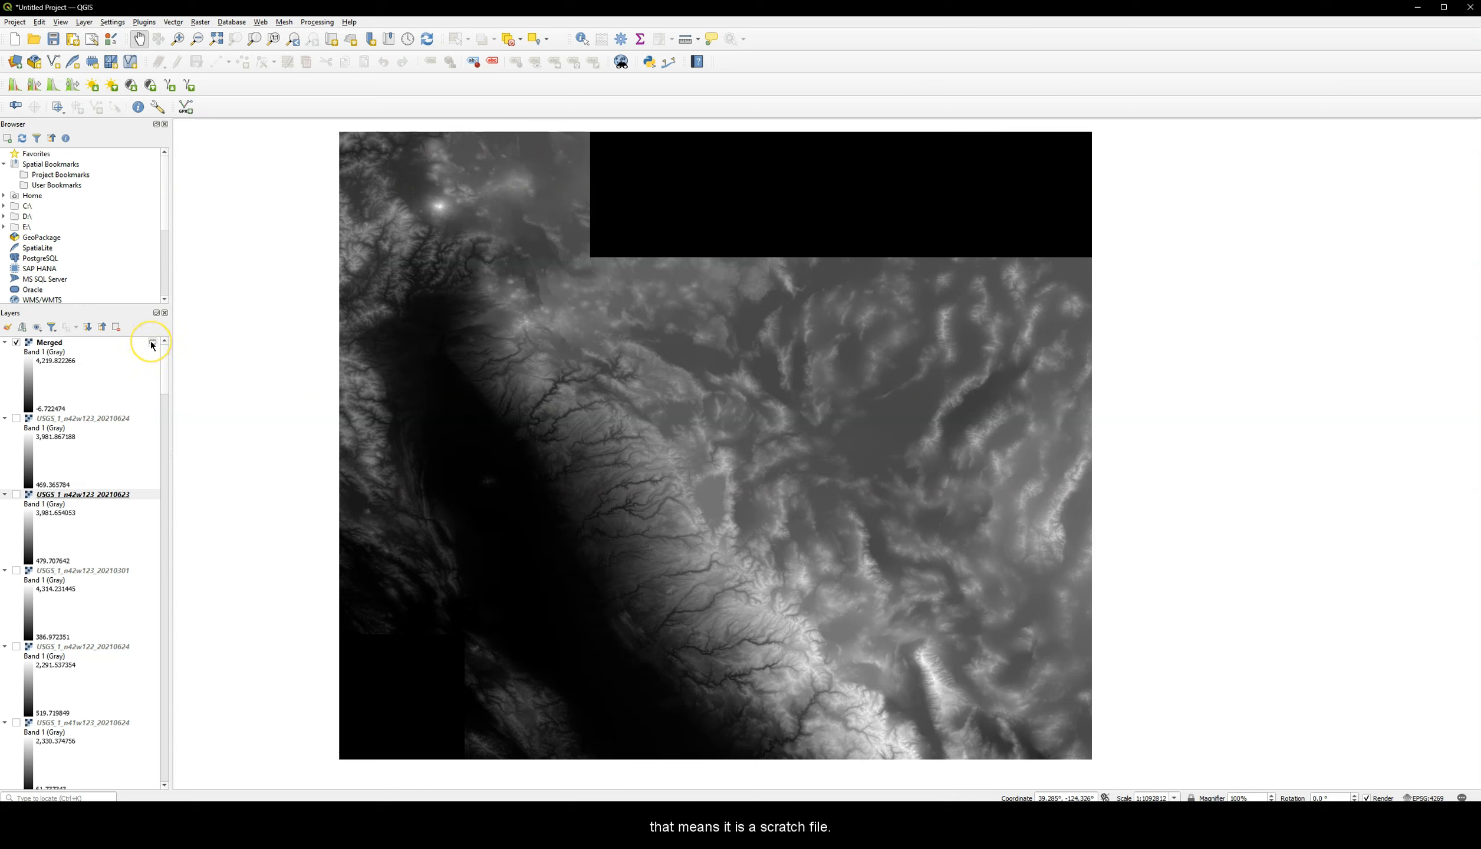
Inspect the Merged layer's source properties and the available coordinate reference systems, and close the properties without changes.
mouse_move(152, 346)
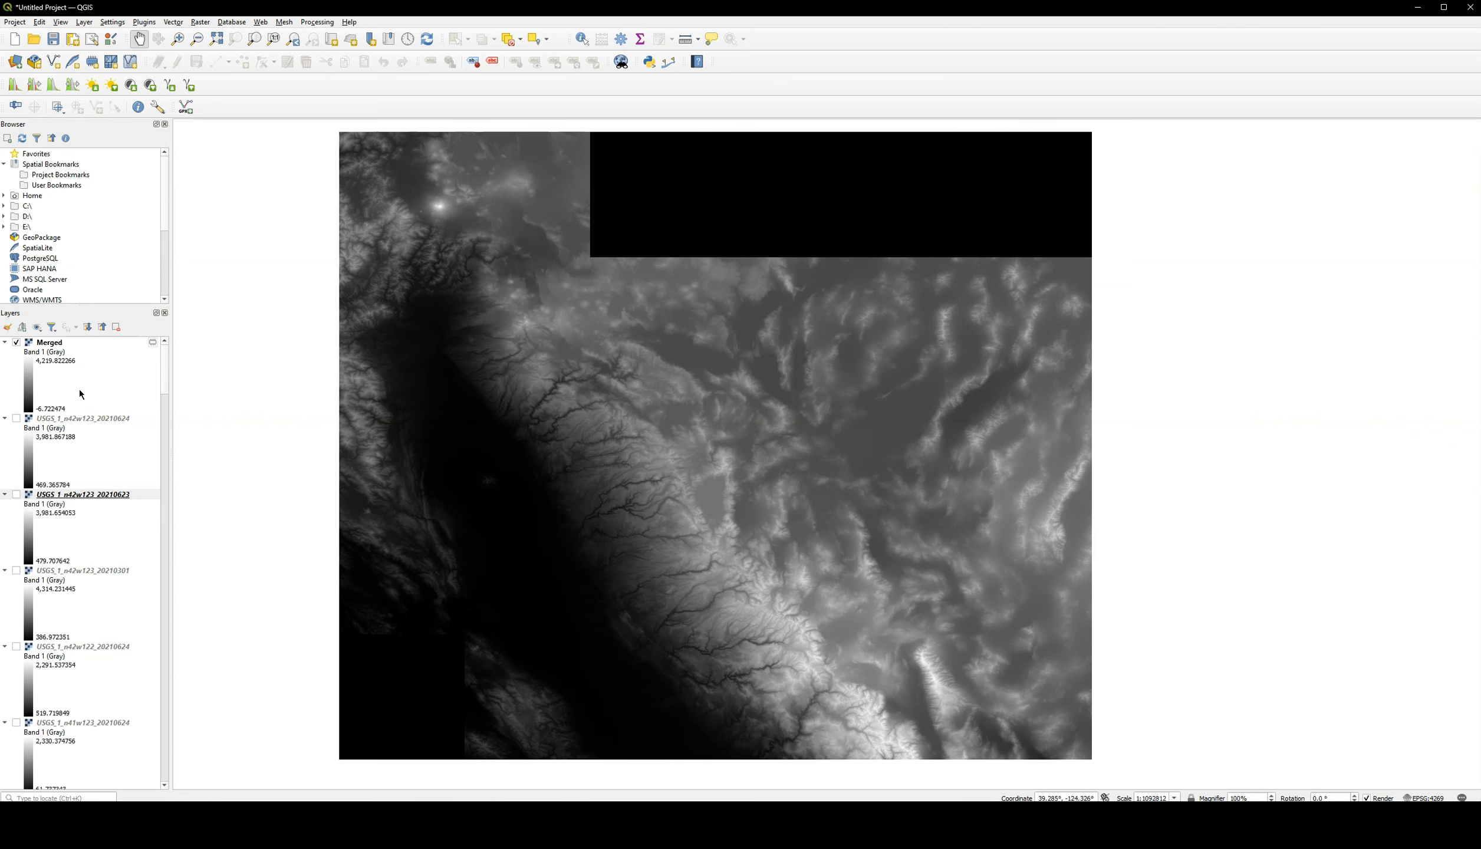
right_click(59, 343)
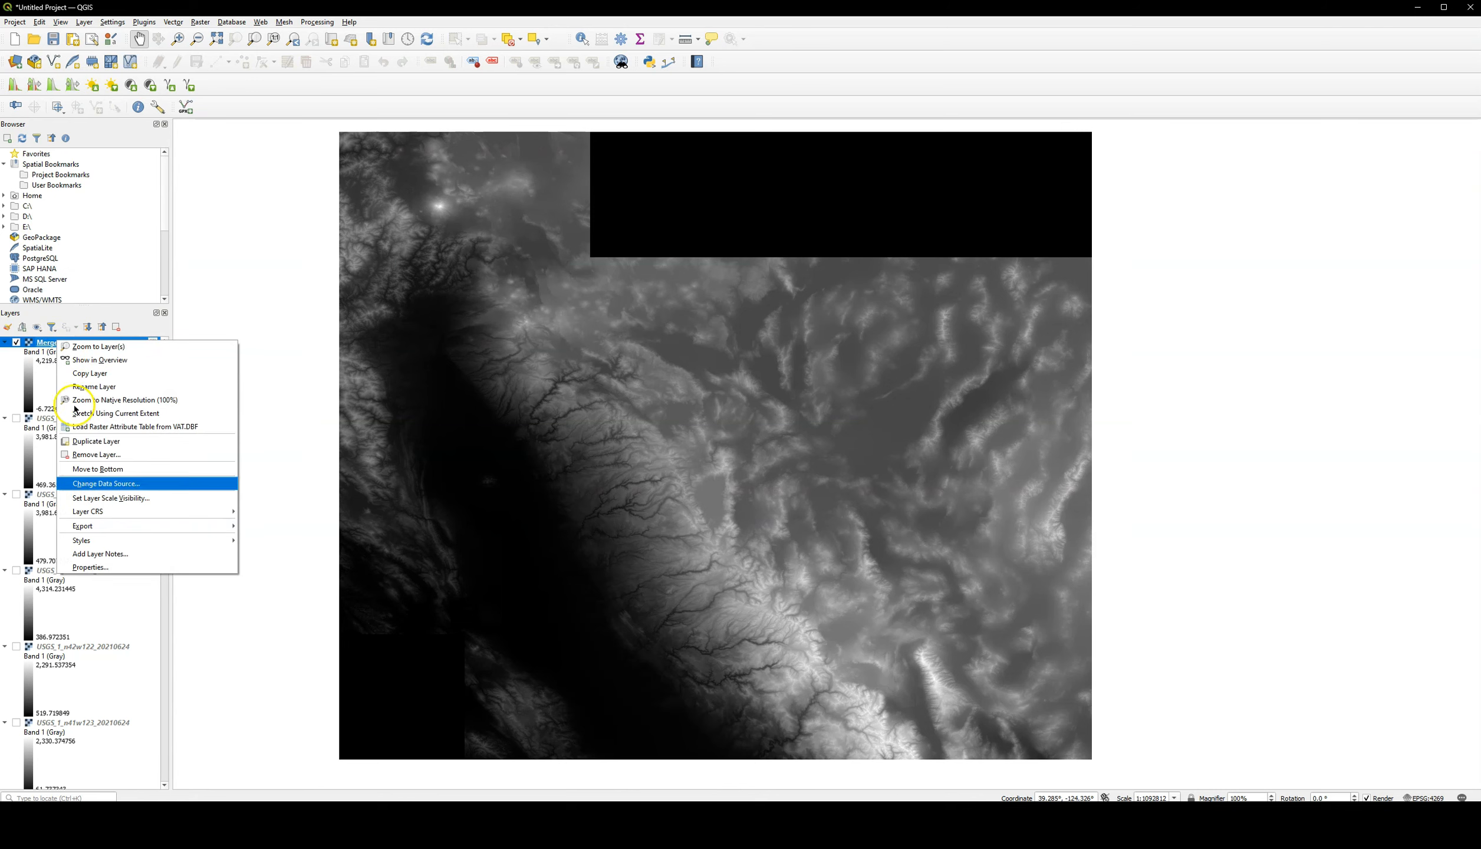
left_click(115, 568)
left_click_drag(793, 177, 672, 146)
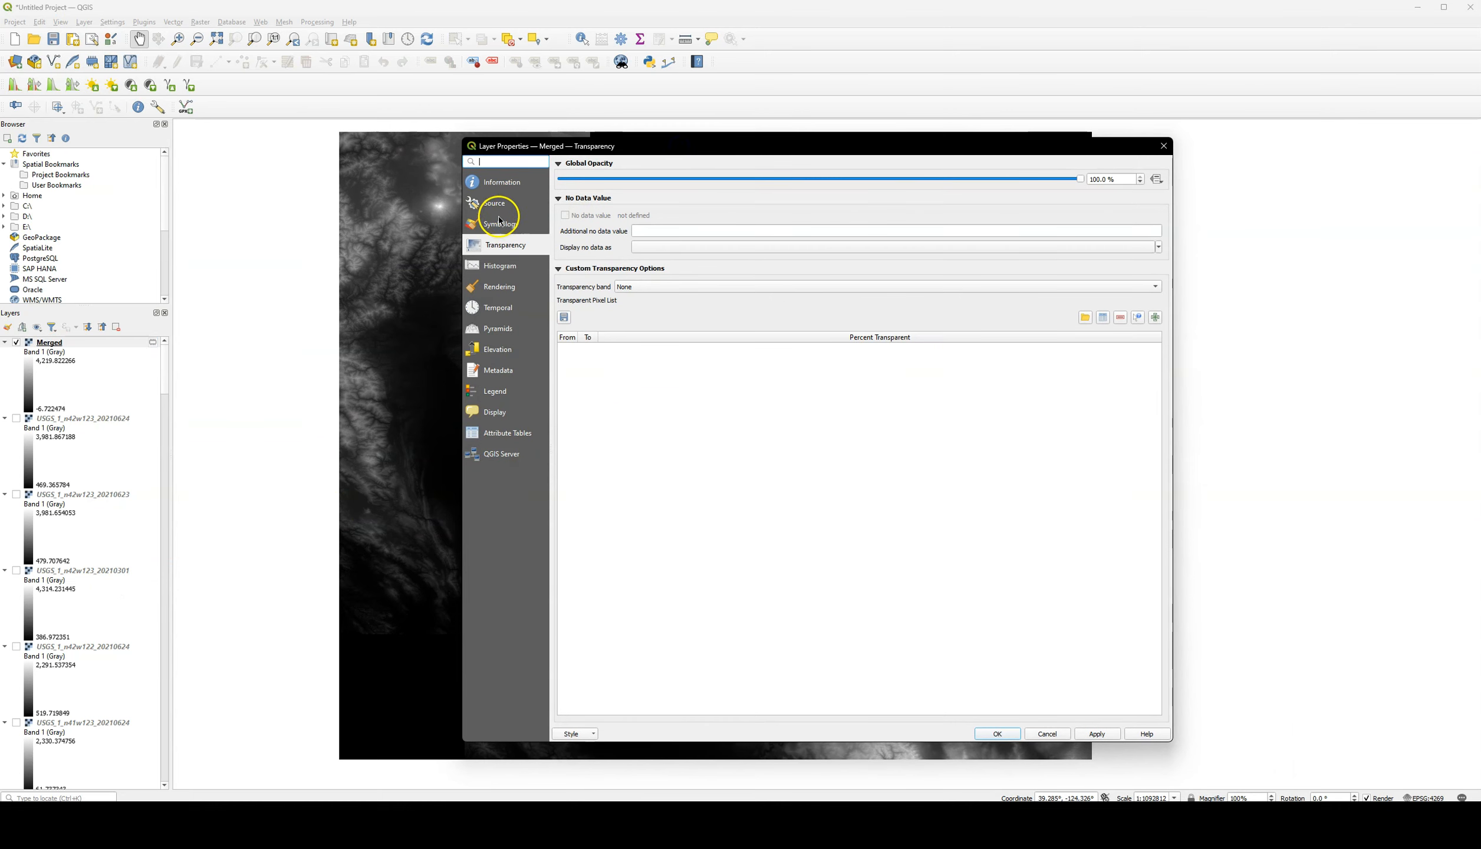
left_click(518, 204)
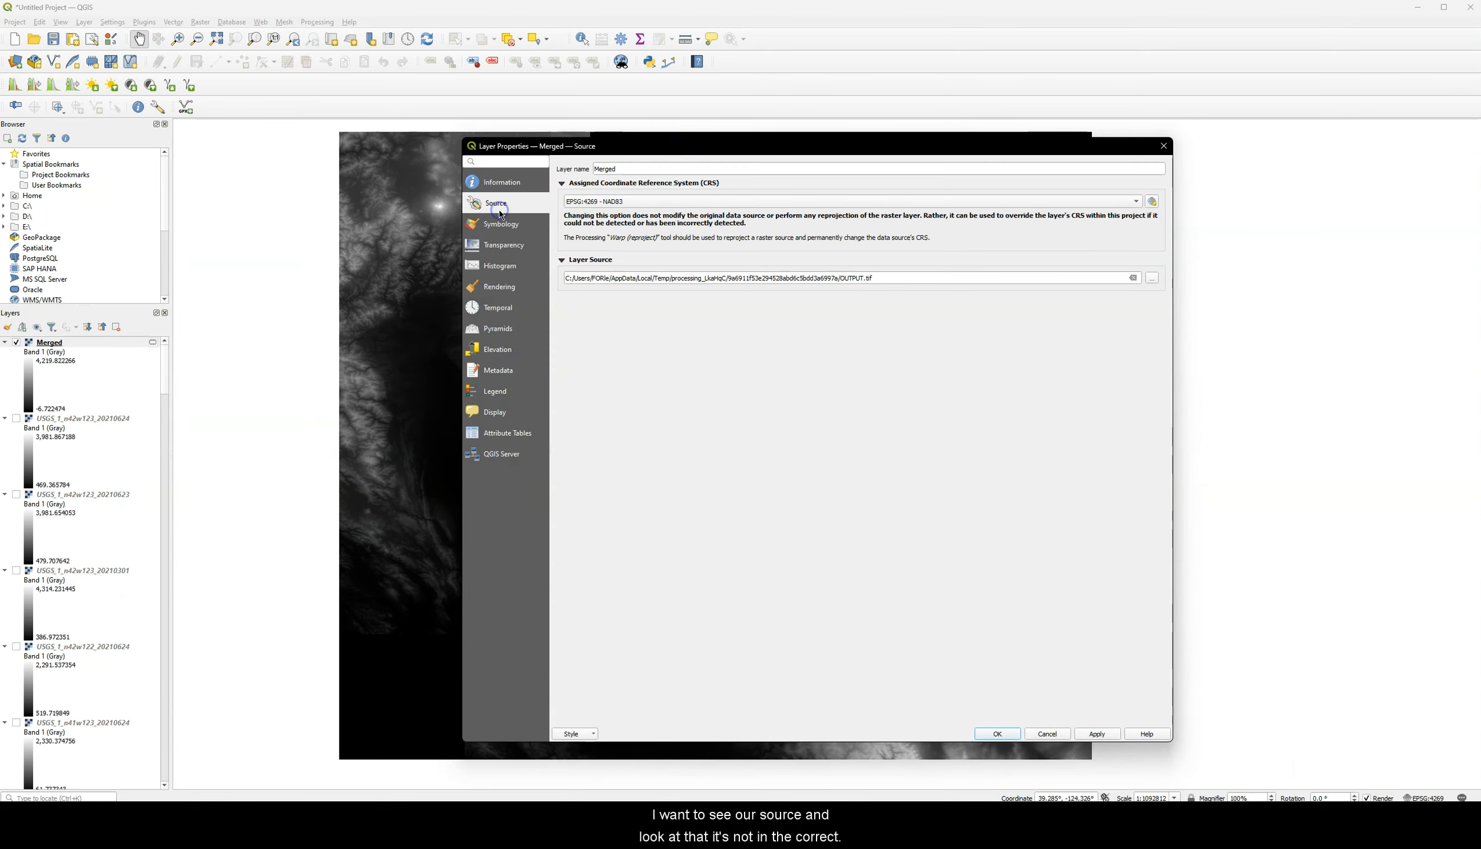
left_click(634, 203)
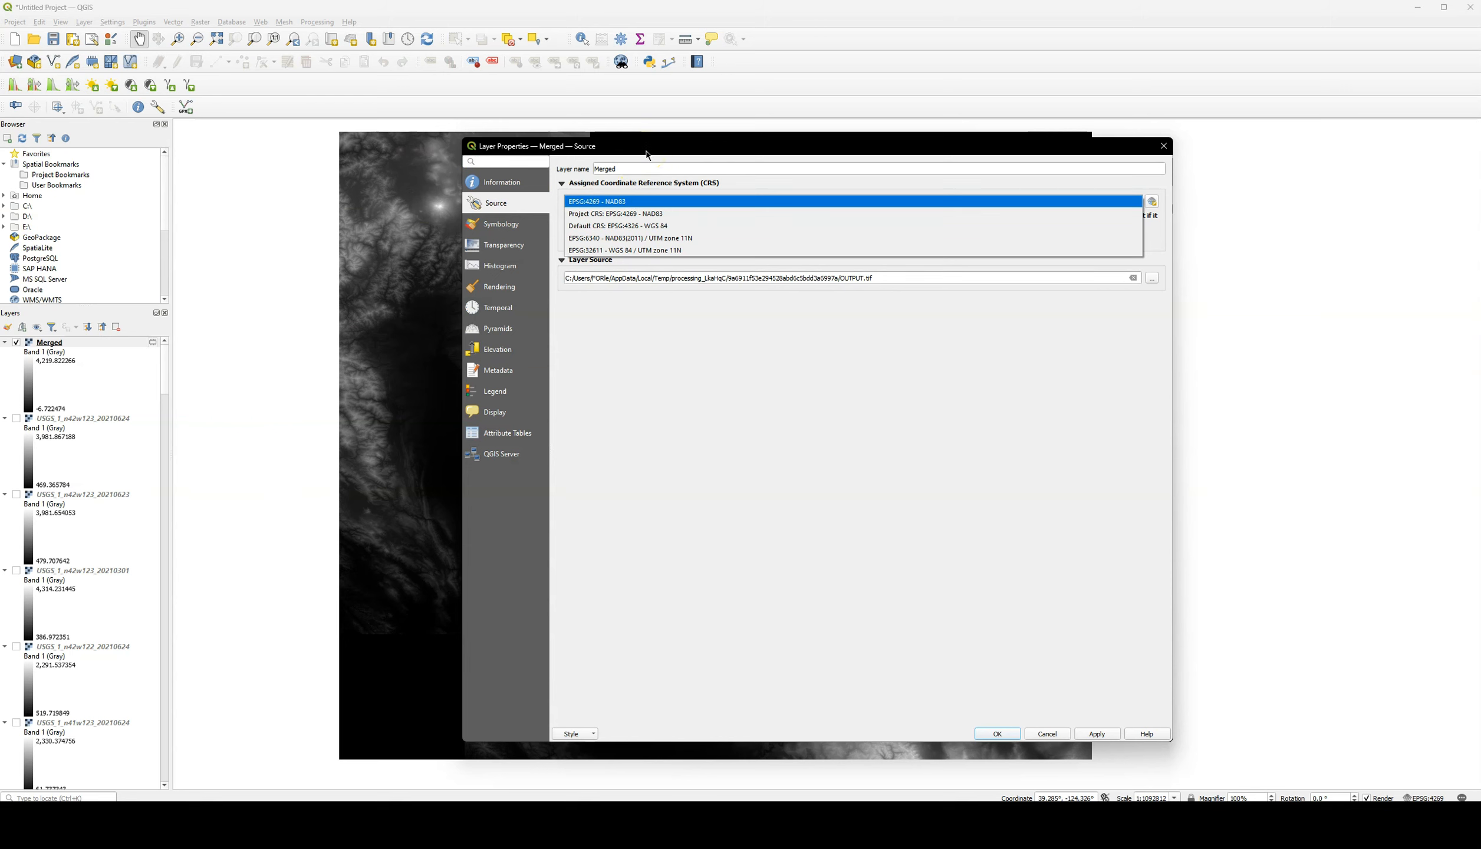
left_click(648, 155)
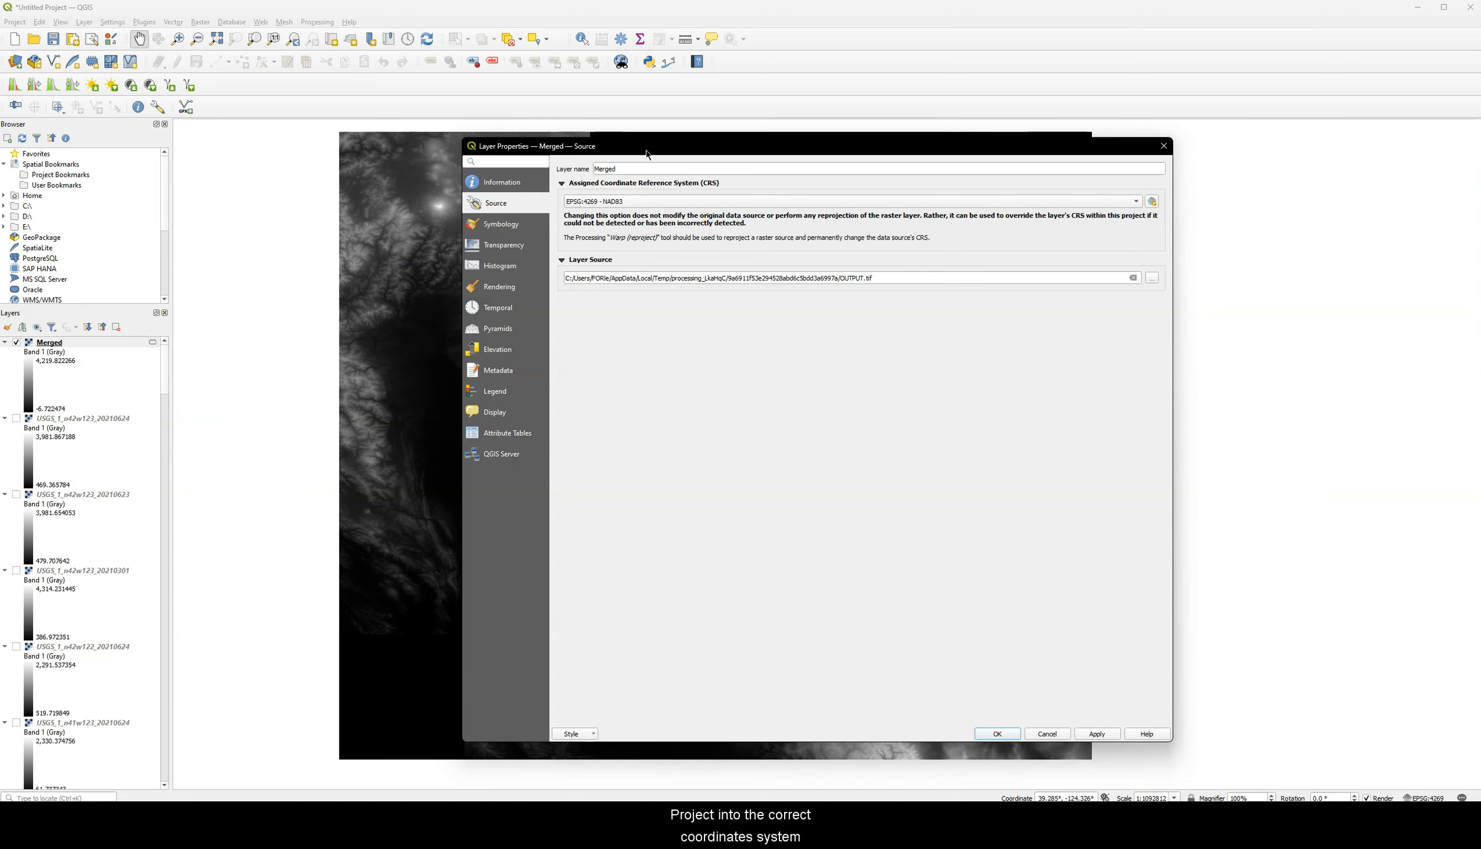
left_click(1163, 146)
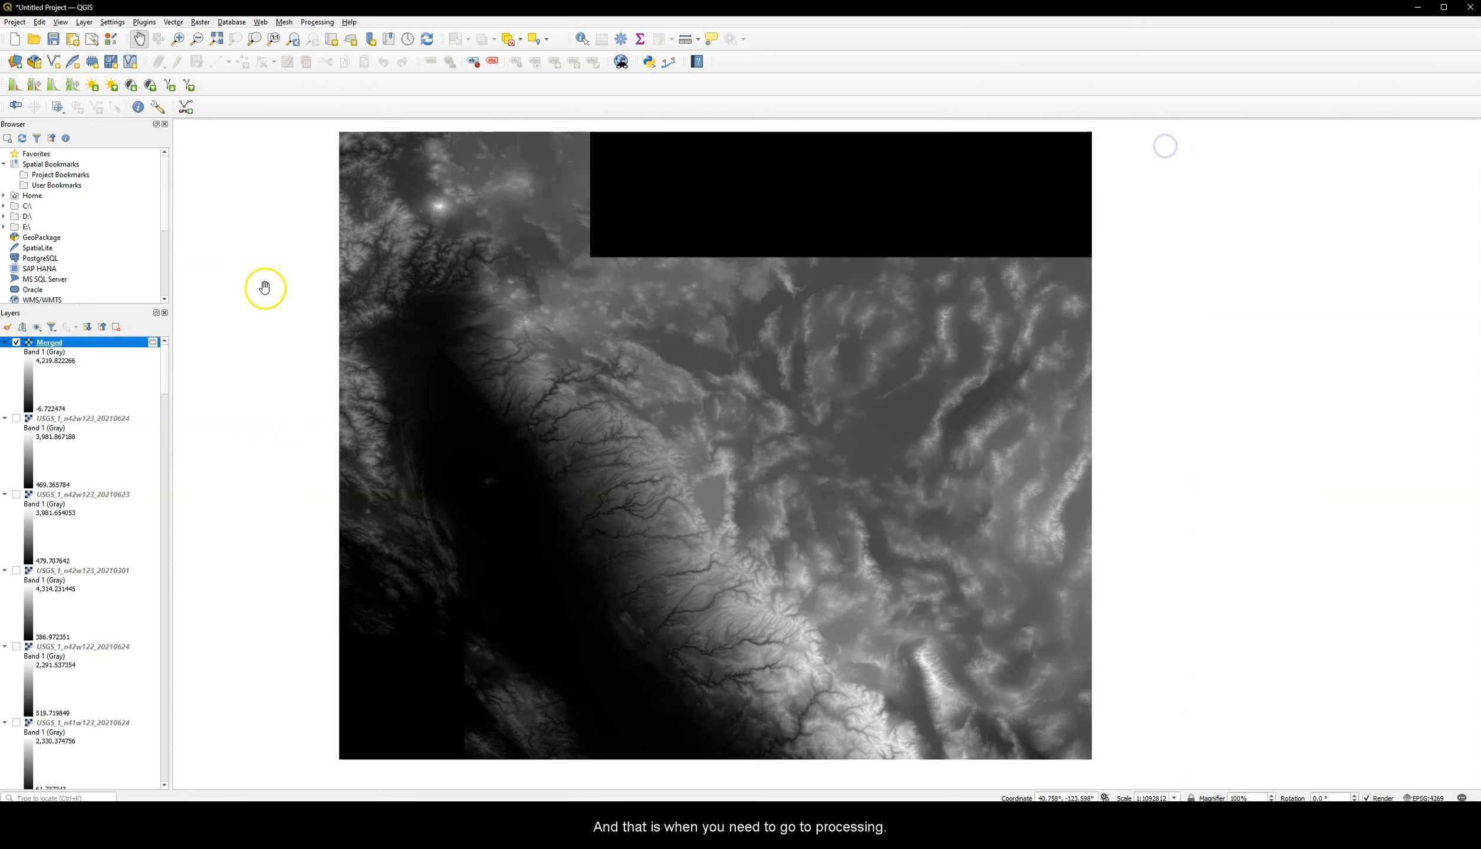
Search the processing algorithms for "warp" and open Warp (reproject) for the Merged layer.
left_click(318, 22)
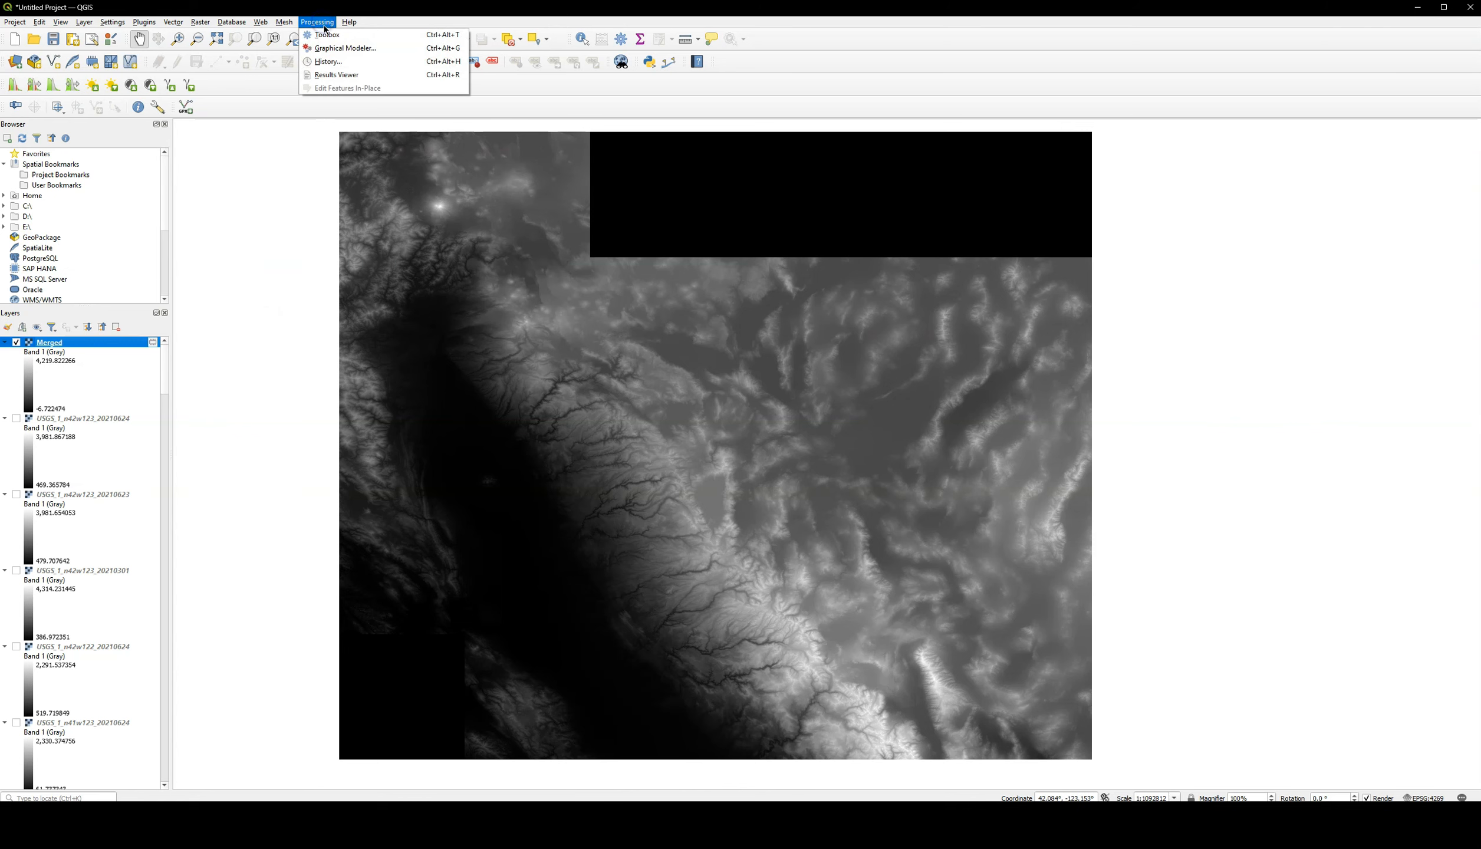
left_click(325, 33)
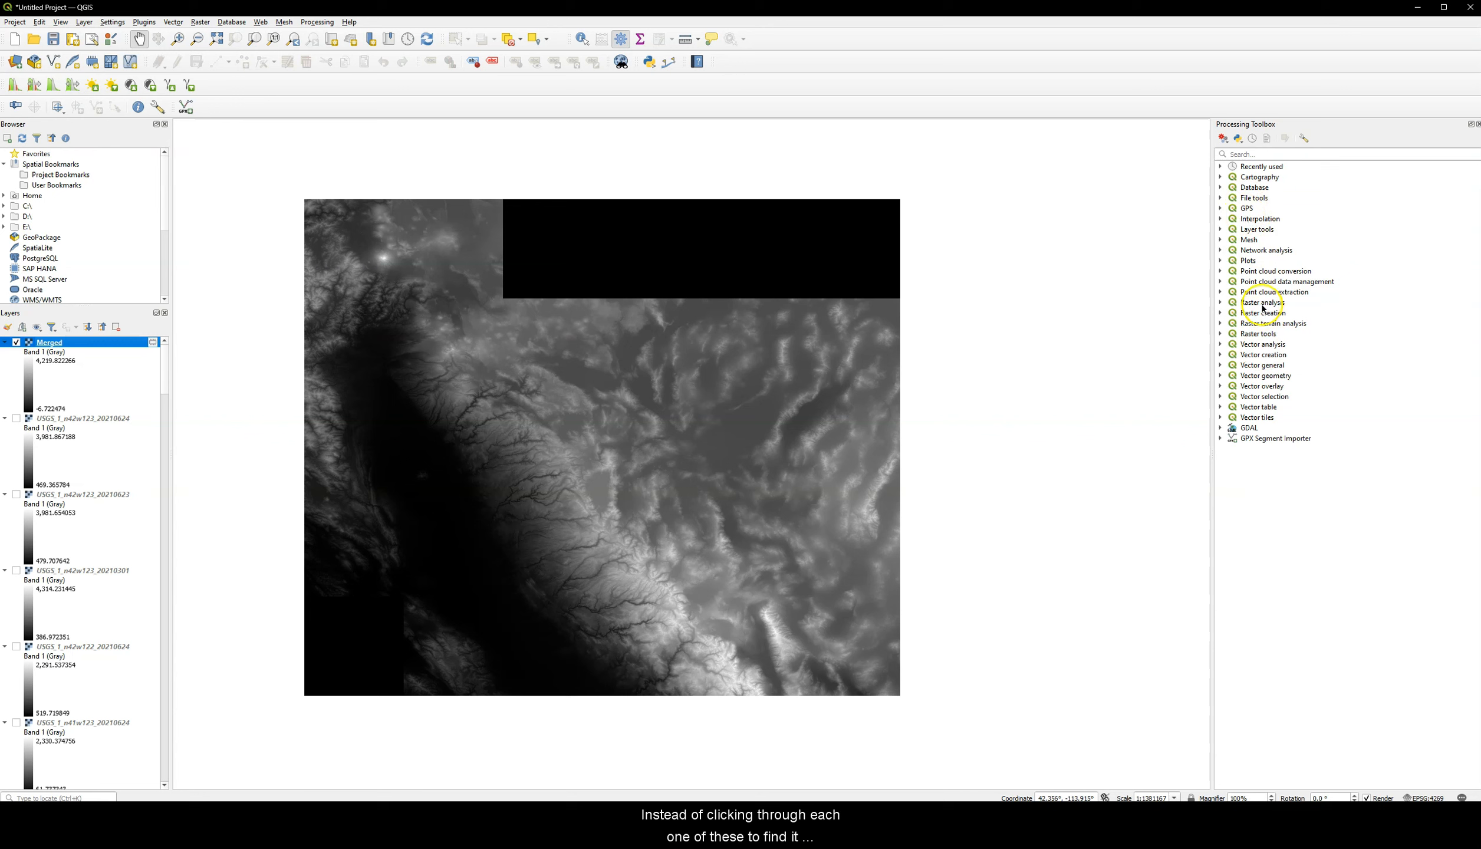
left_click(1268, 157)
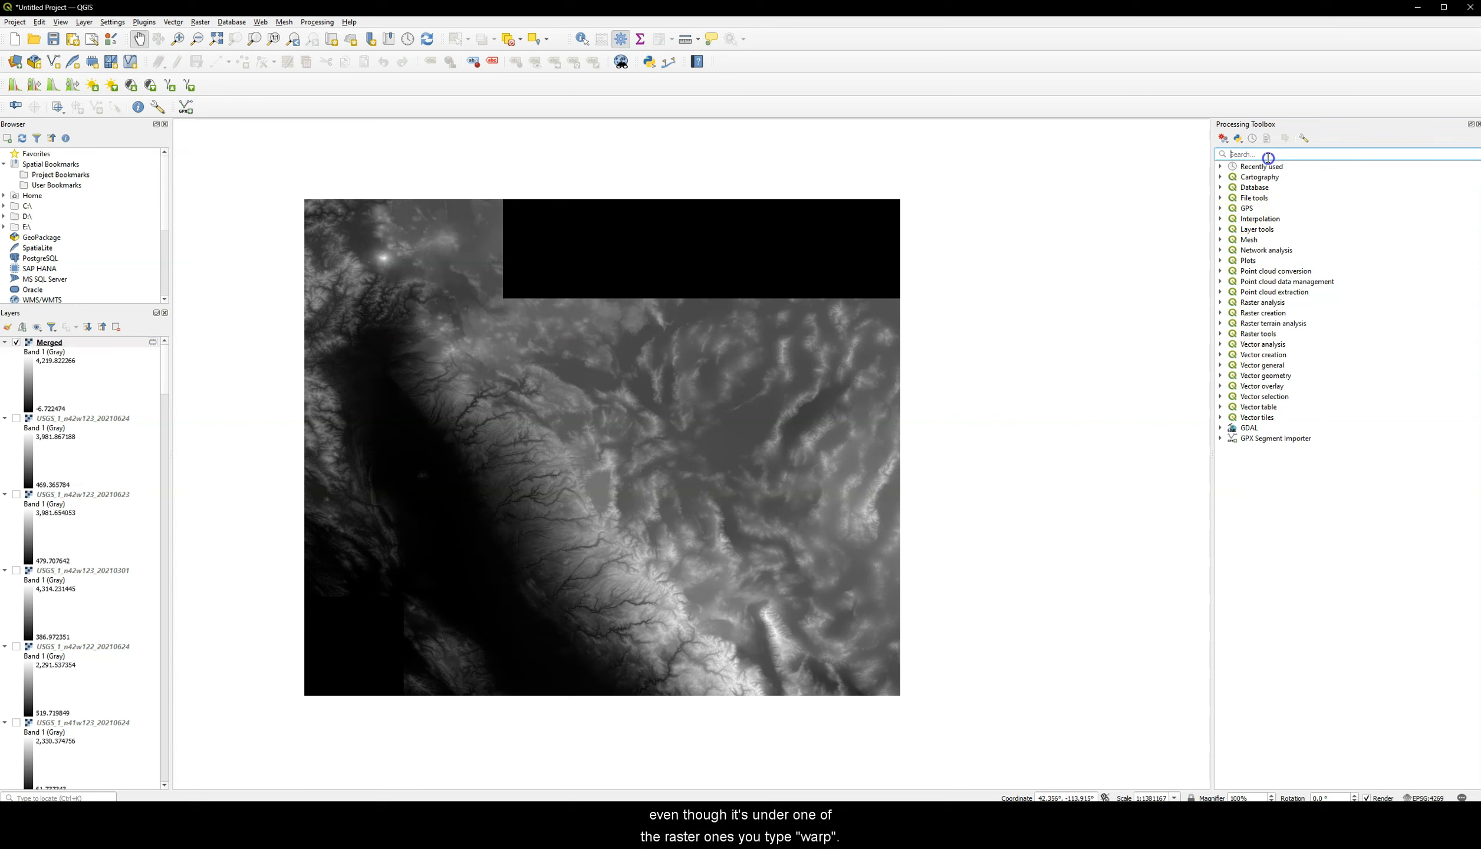
type("warp")
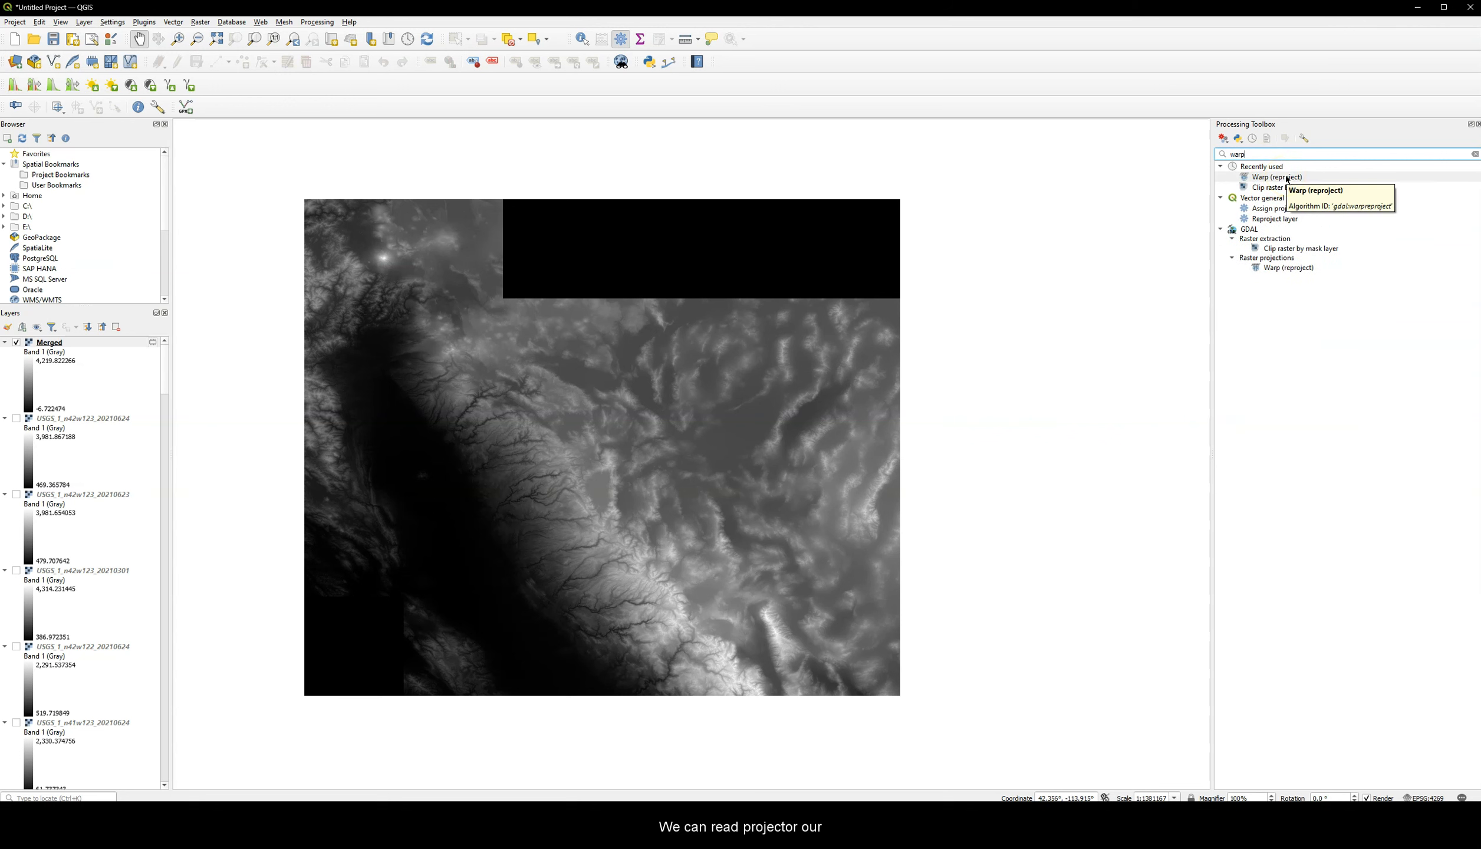
double_click(1276, 177)
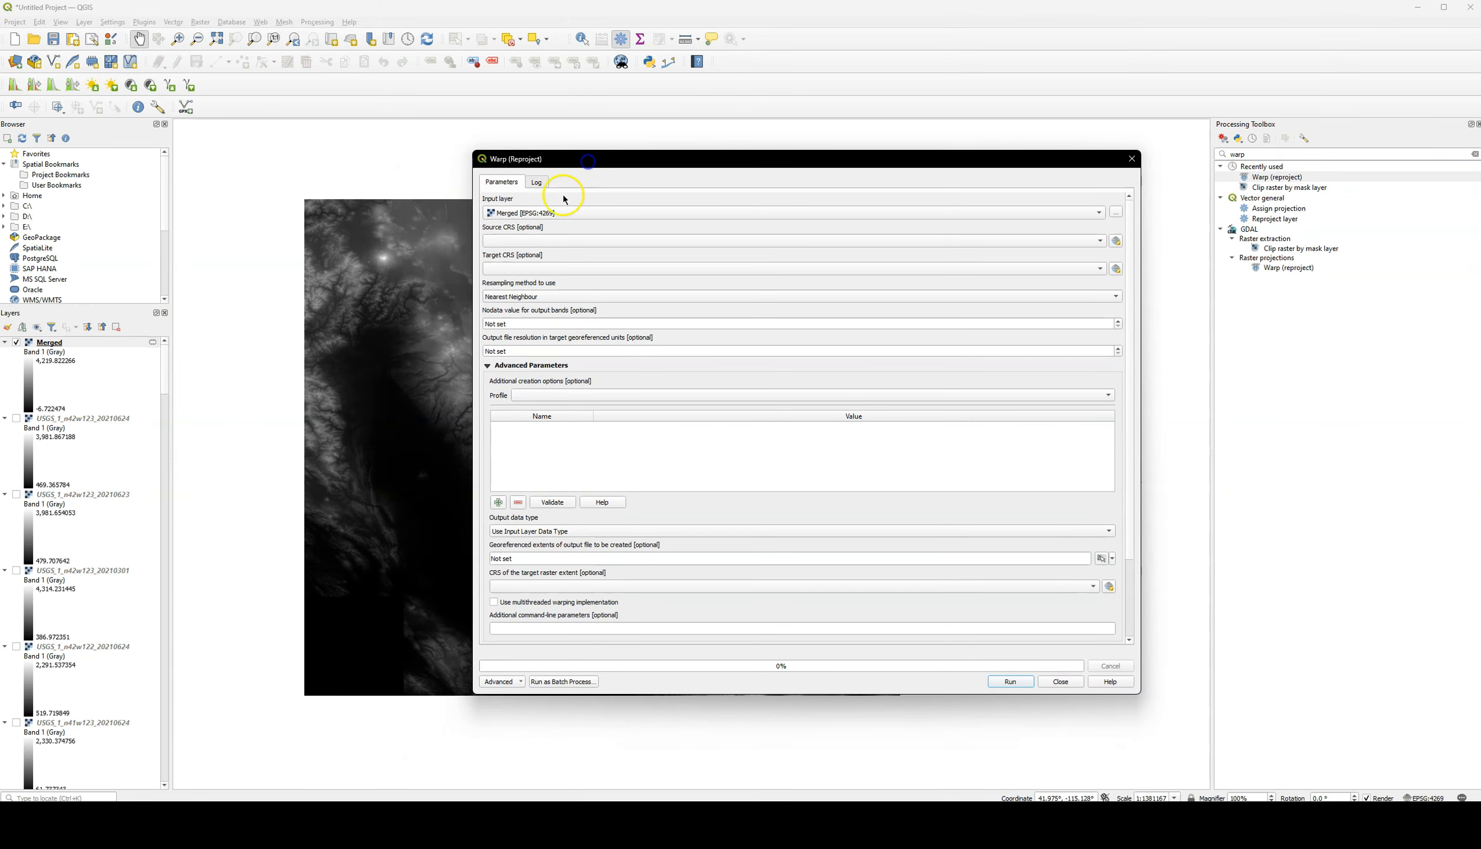
Set the source CRS to Project CRS: EPSG:4269 - NAD83 and the target CRS to EPSG:6340 - NAD83(2011) / UTM zone 11N.
left_click(551, 241)
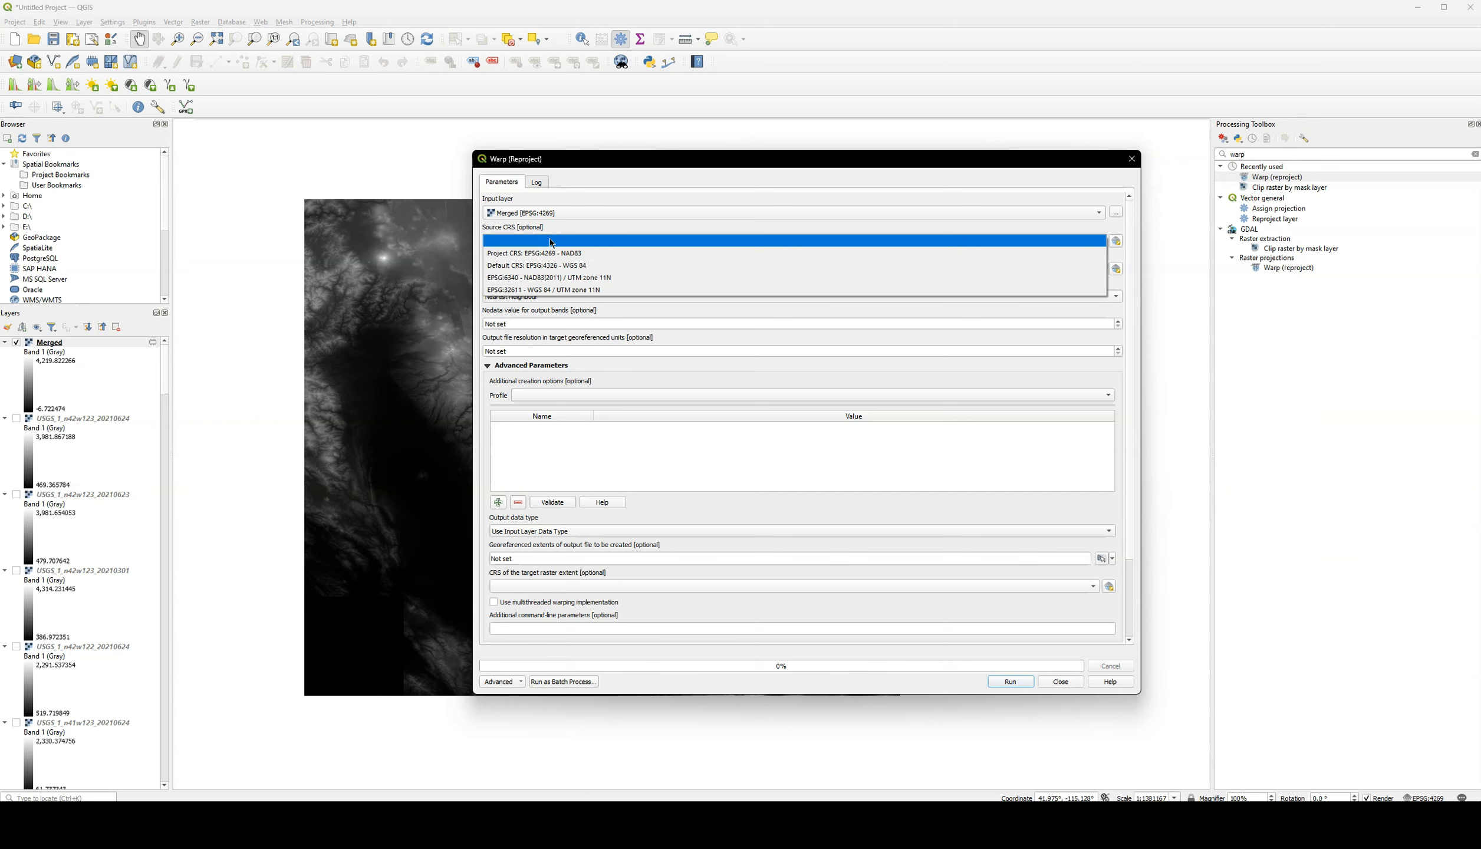
left_click(560, 257)
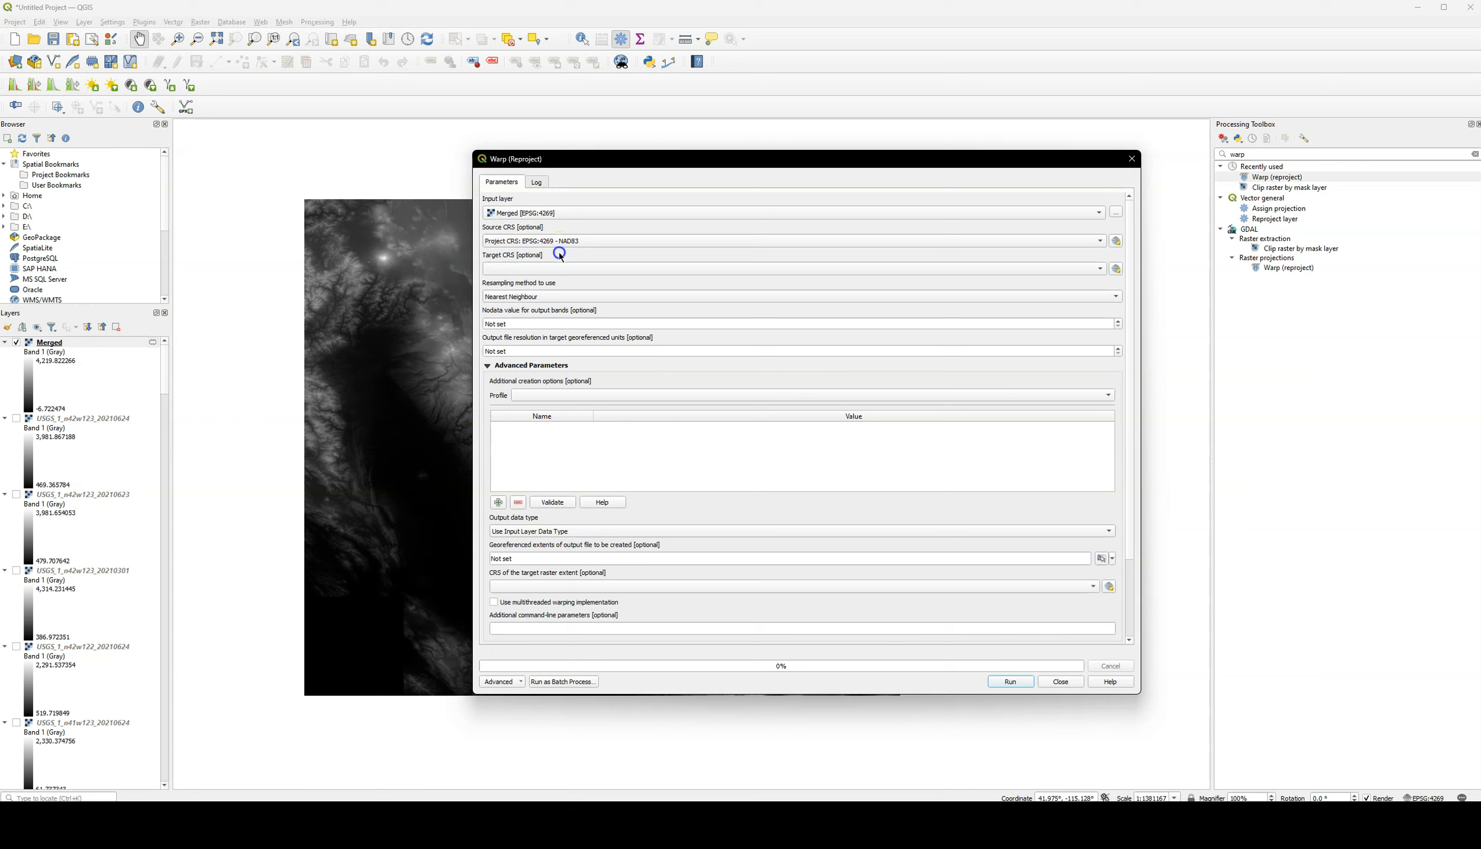
left_click(547, 267)
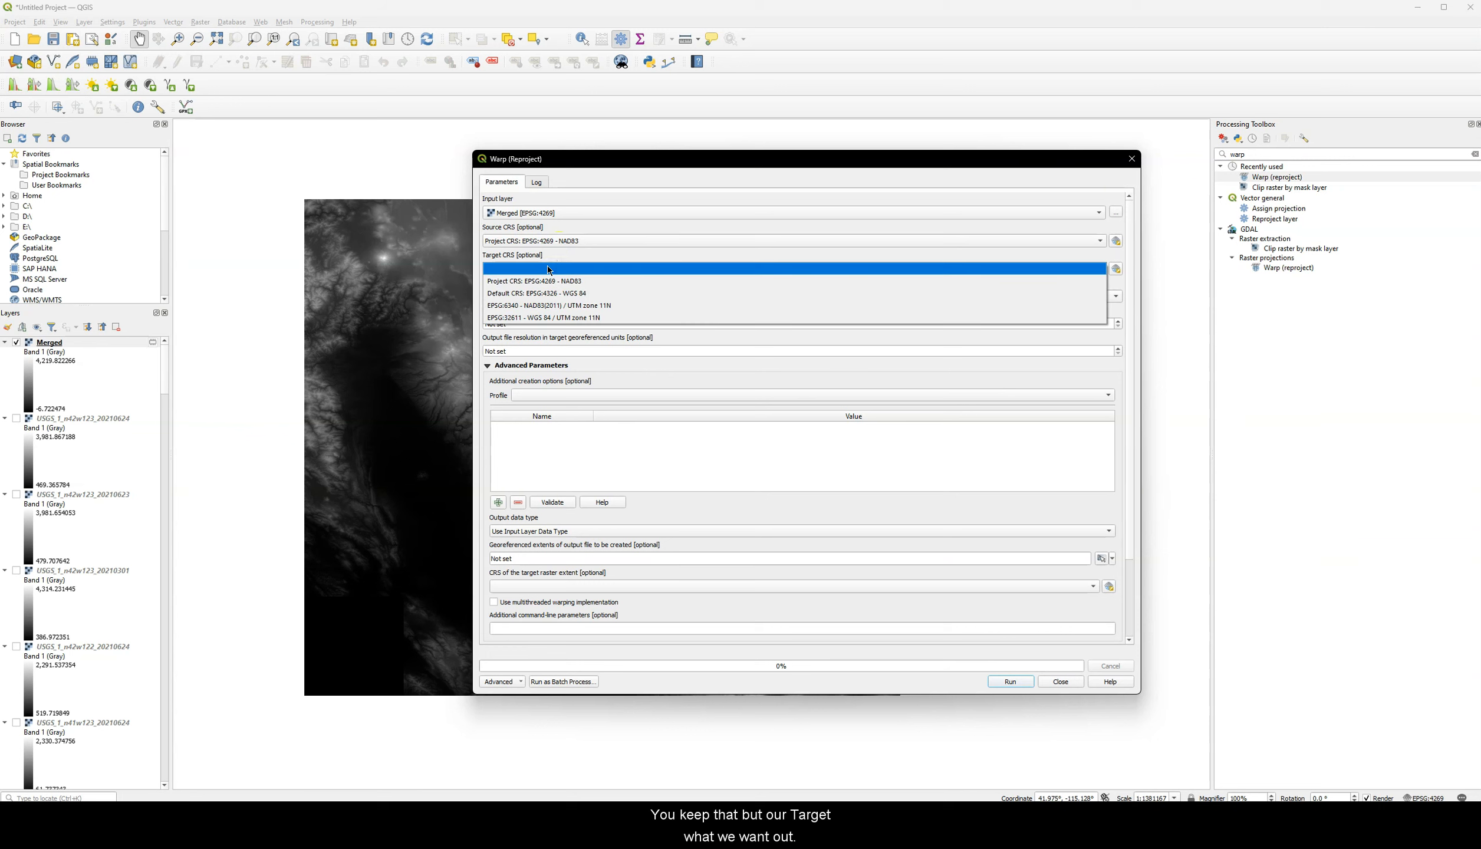
left_click(587, 309)
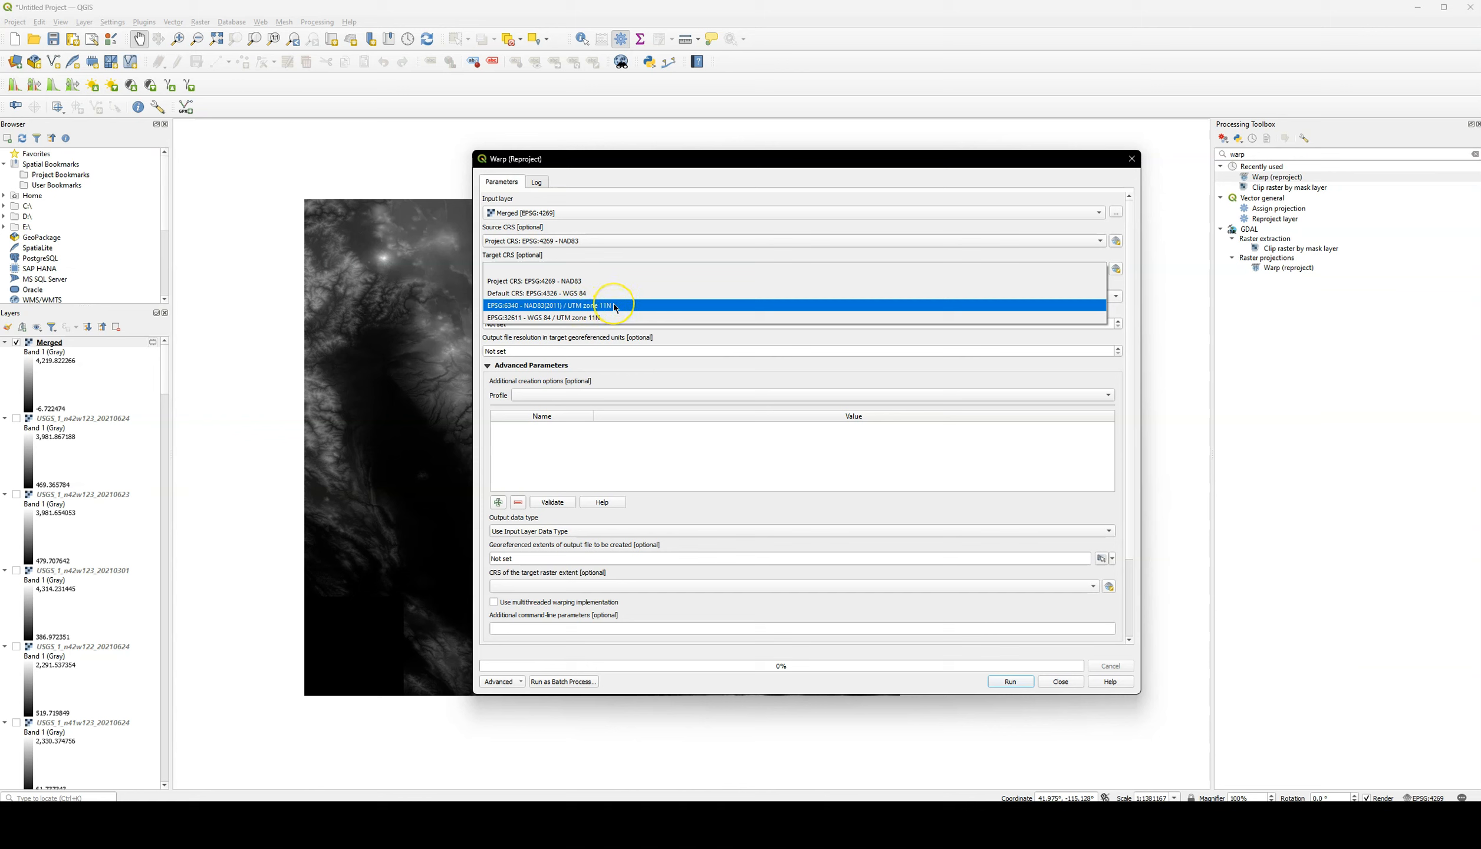
left_click(610, 306)
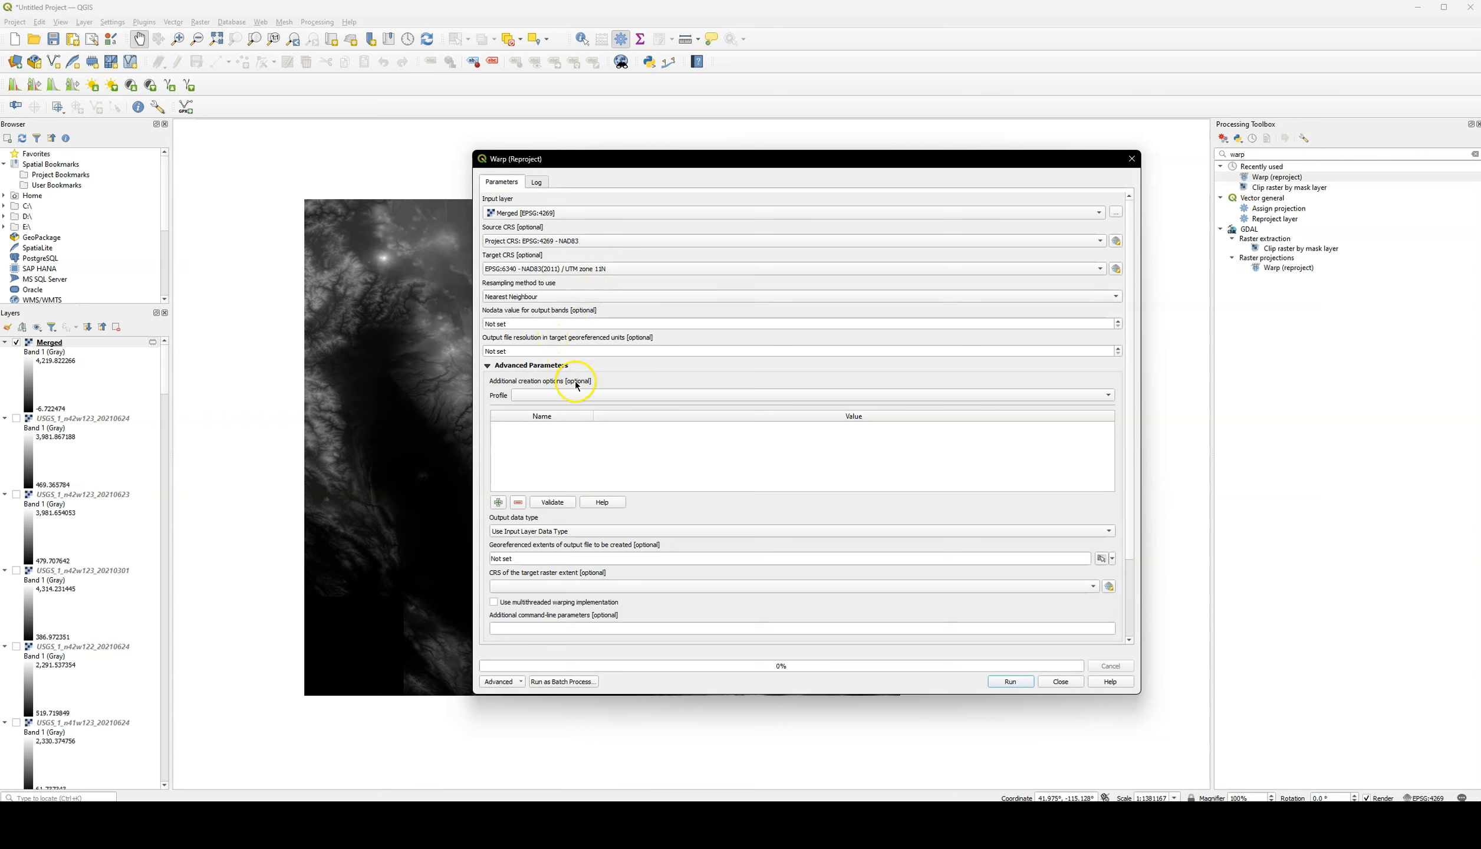
Add and remove an empty creation option, and restore the output data type to Use Input Layer Data Type.
left_click(498, 502)
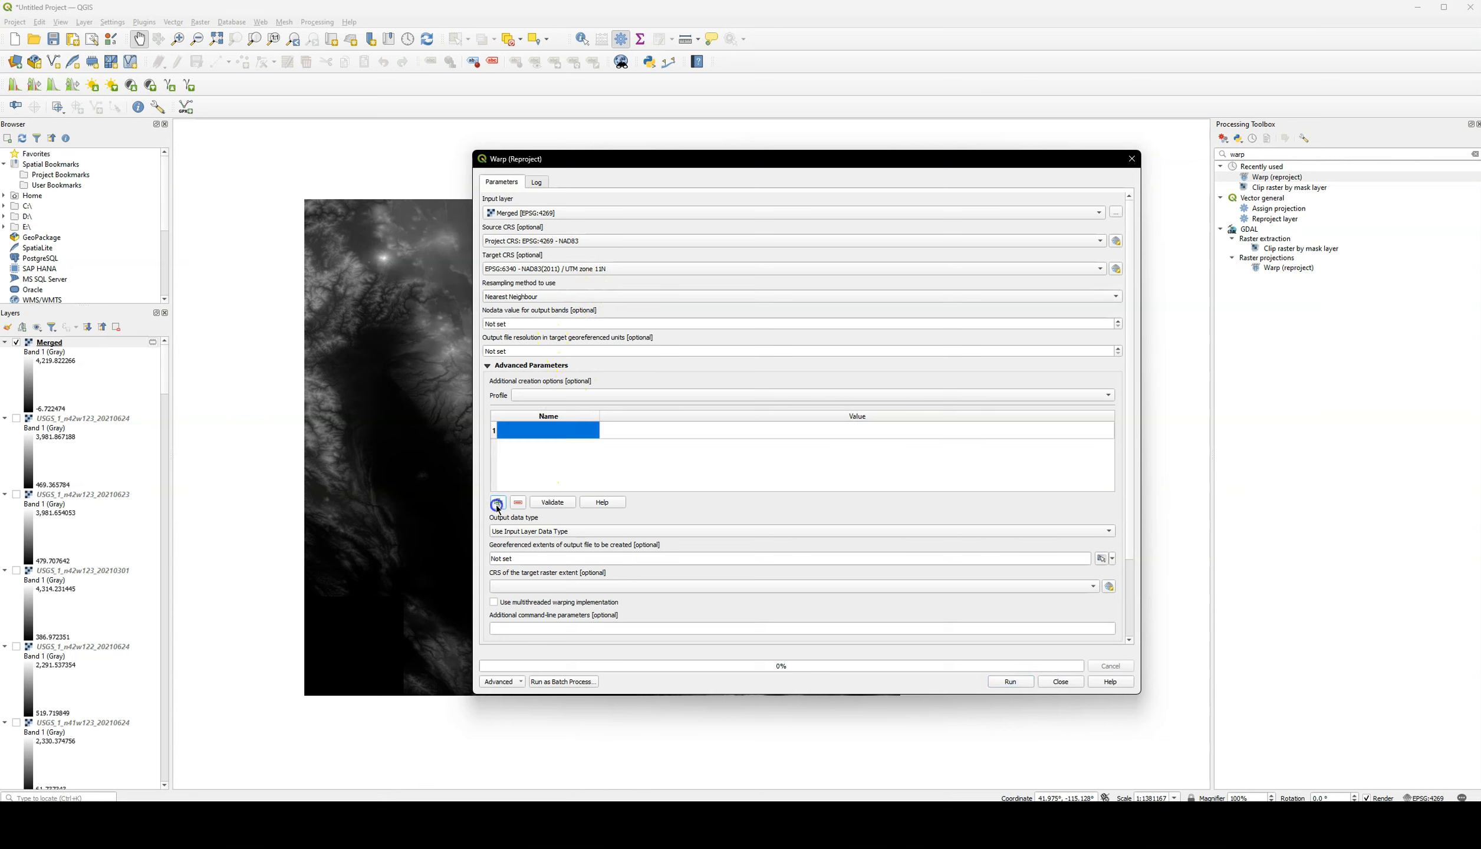
left_click(520, 502)
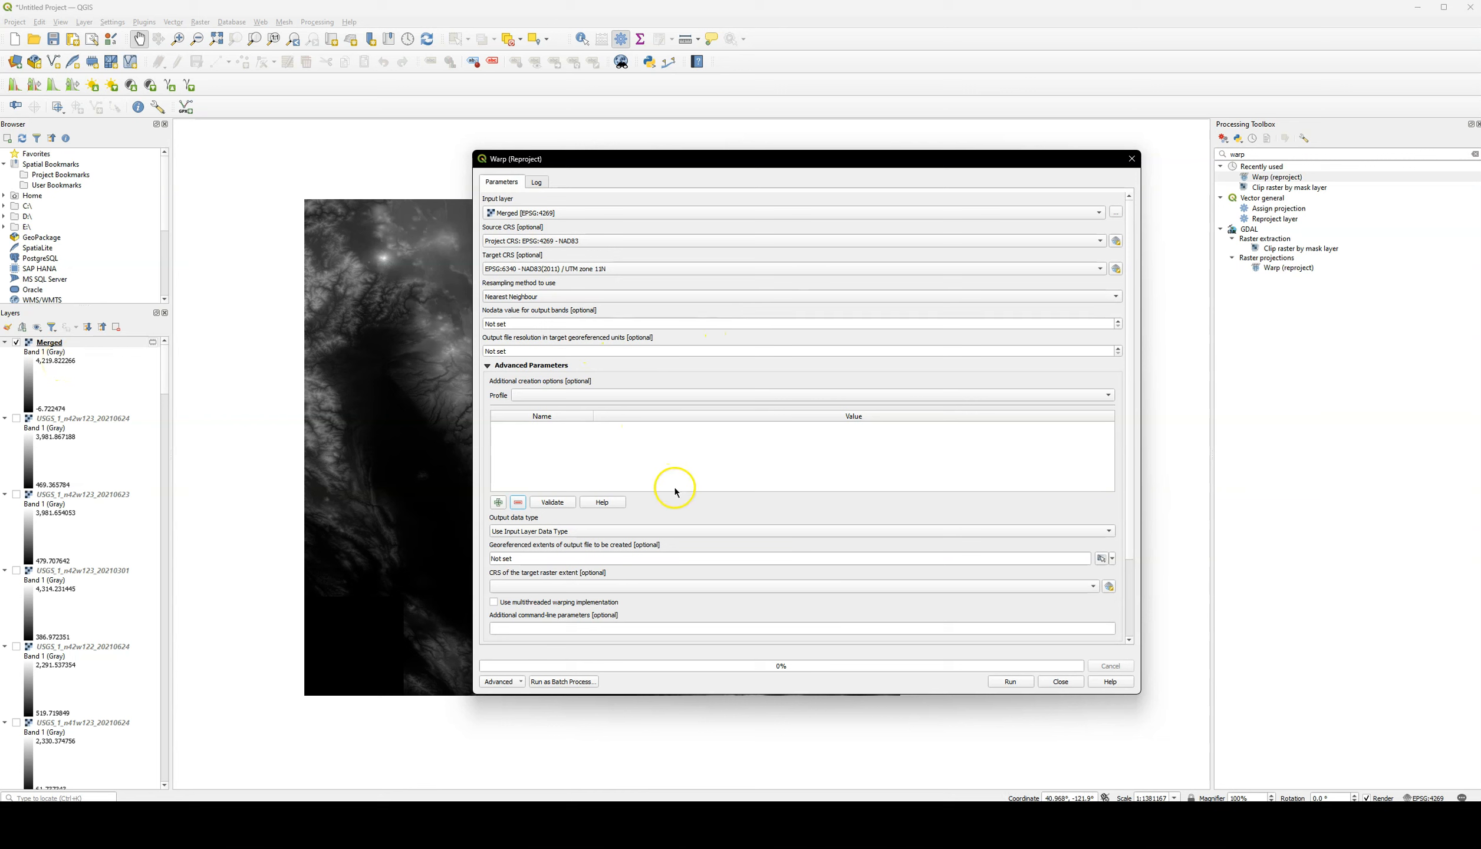
scroll(645, 532, "down", 4)
left_click(622, 530)
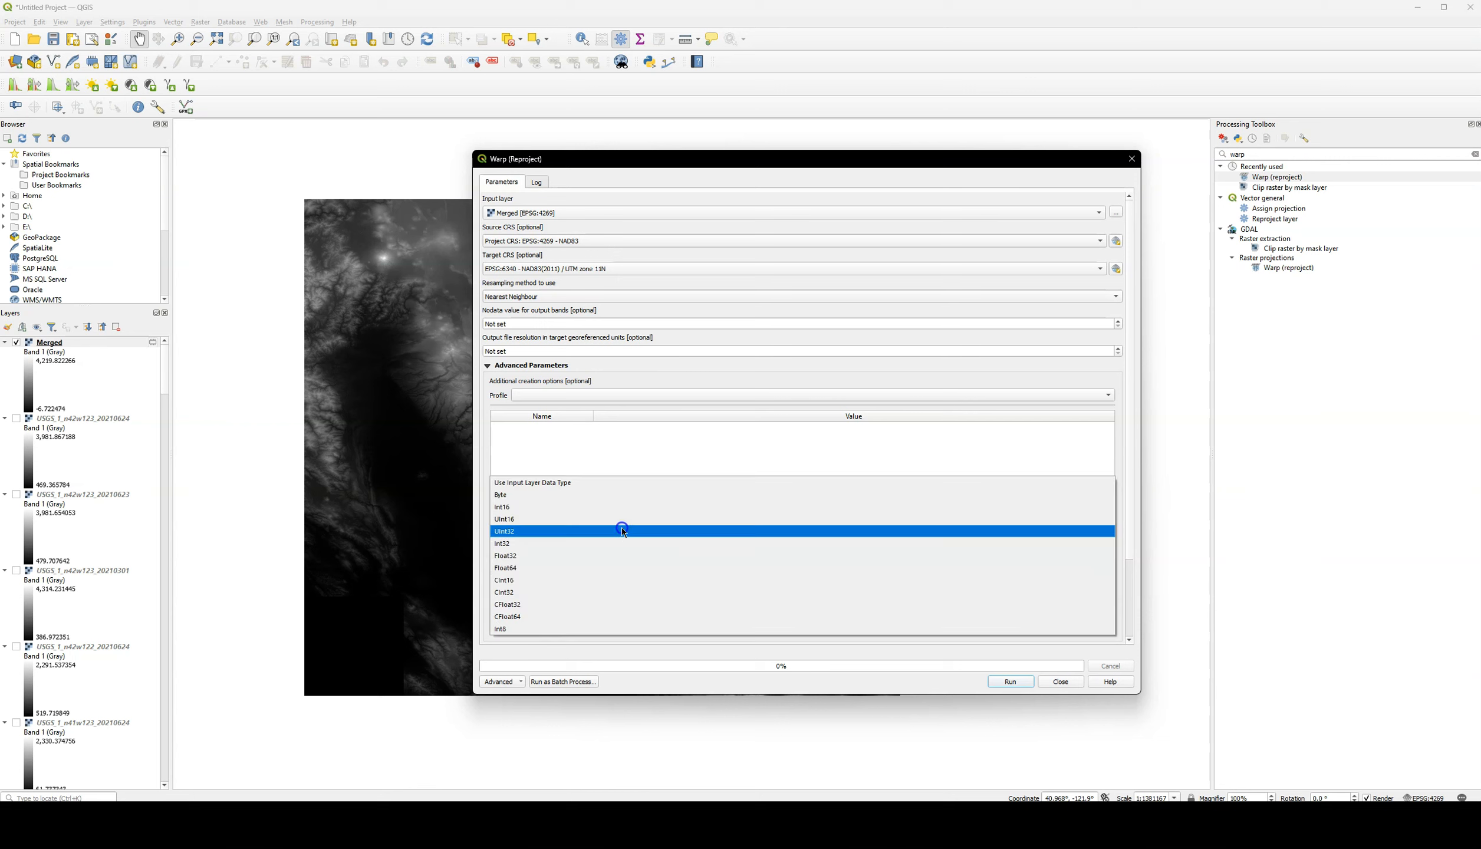
left_click(576, 486)
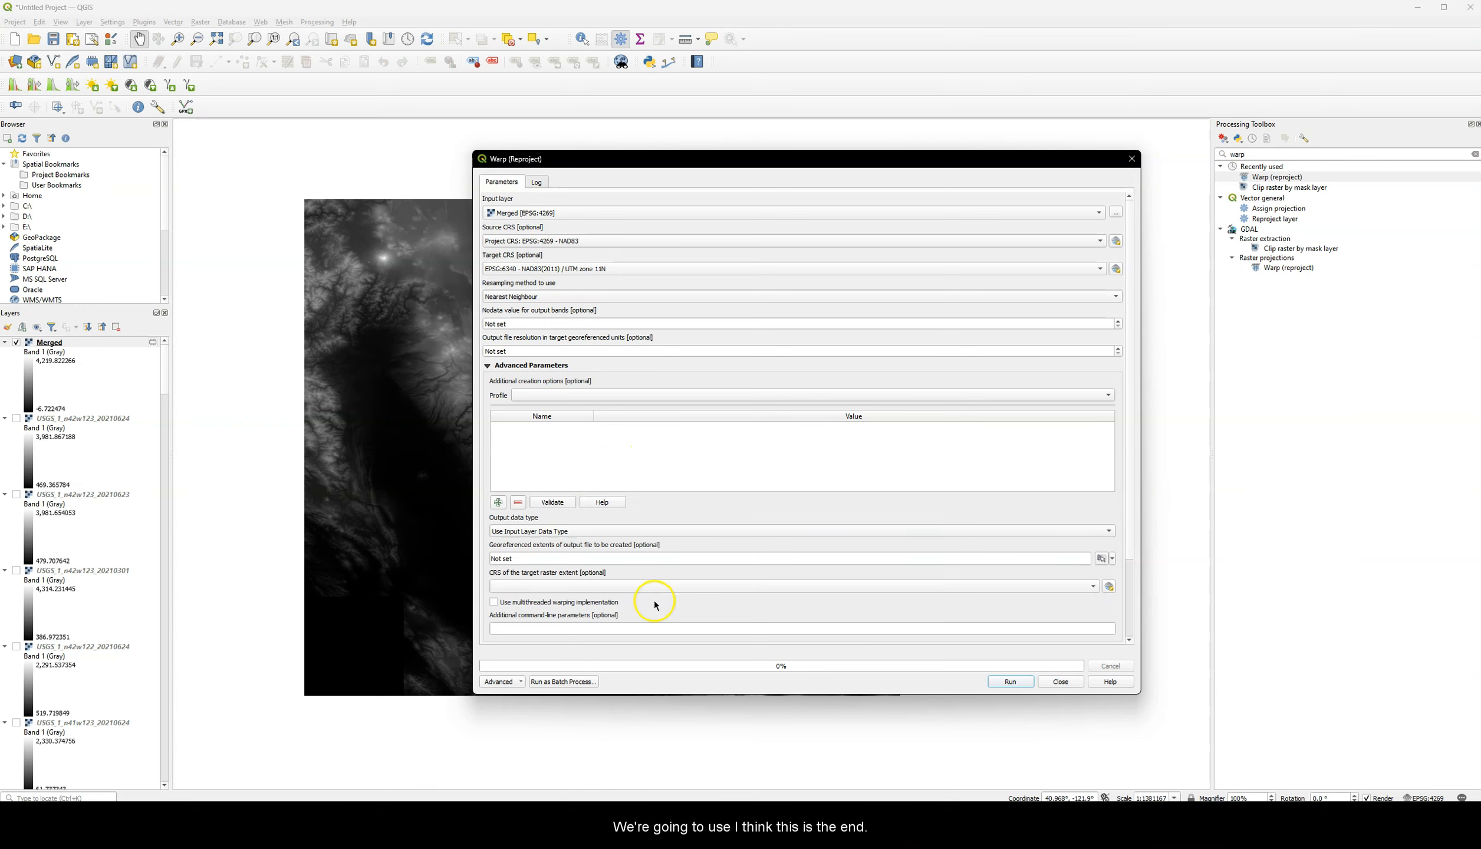
left_click(615, 528)
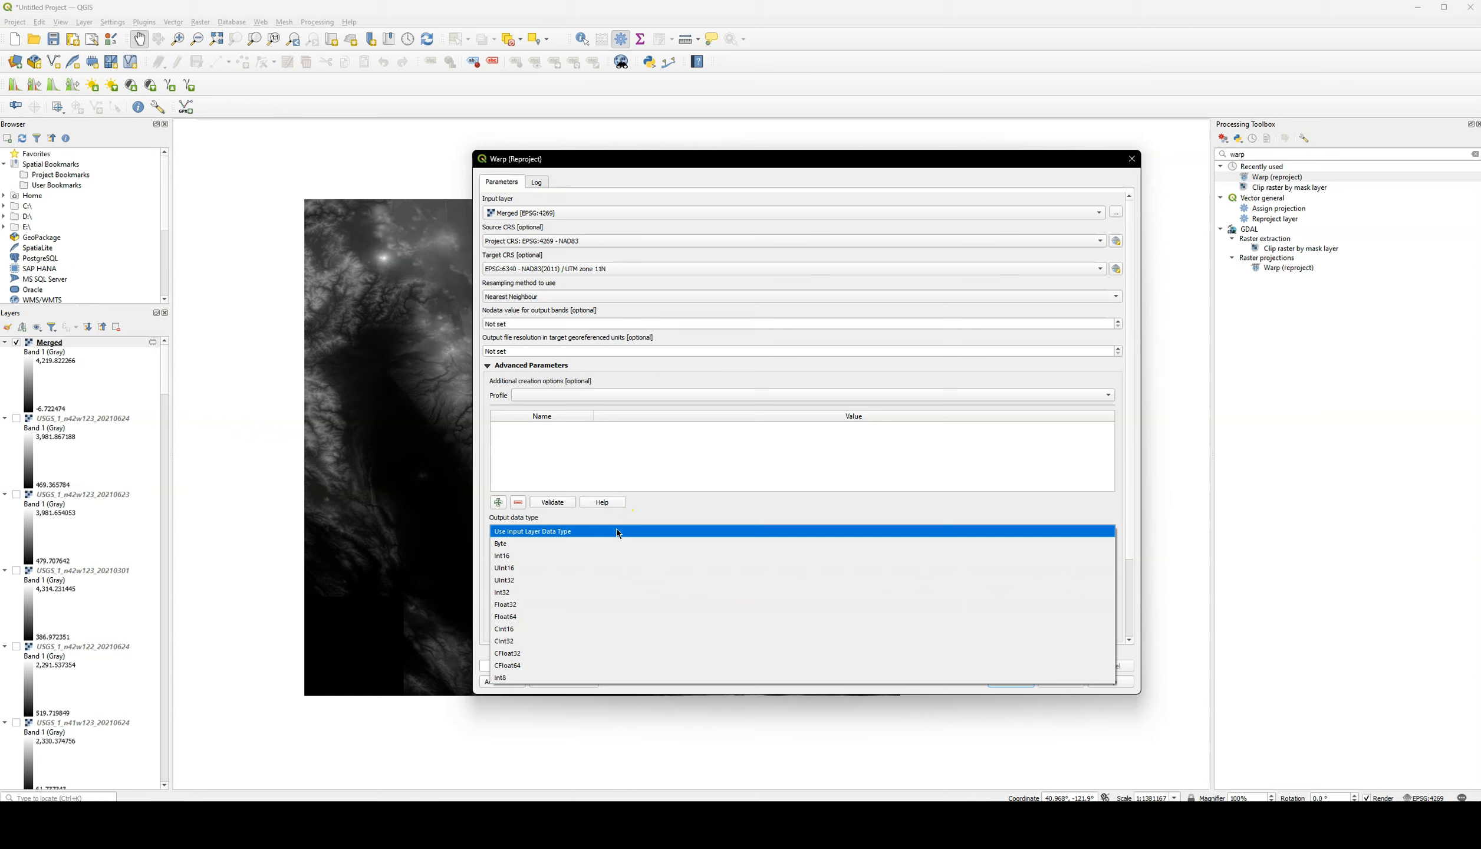
left_click(589, 531)
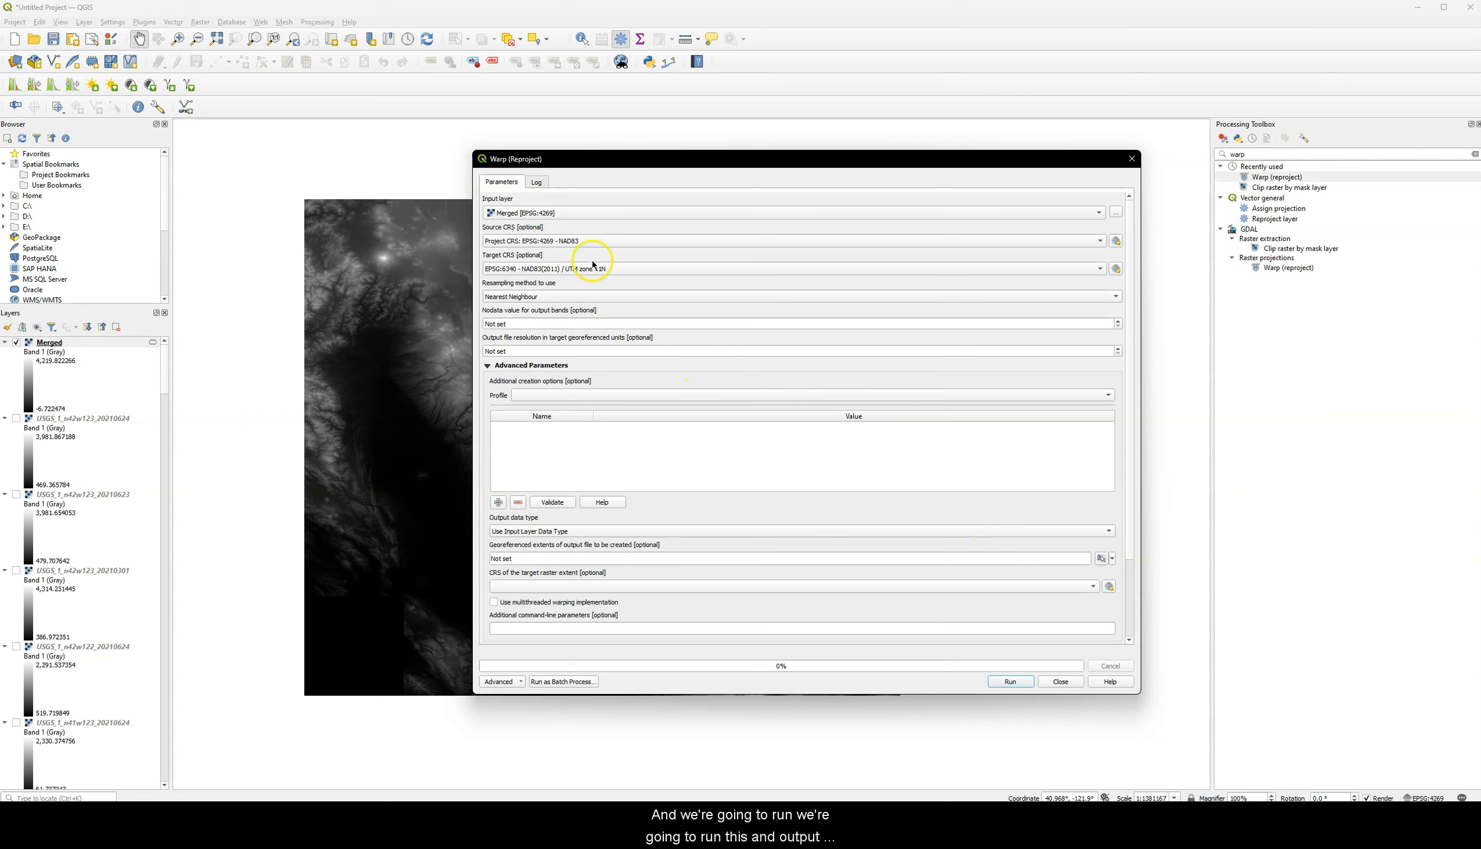
Run the reprojection and close its dialog, hide the Merged layer and select the Reprojected layer.
left_click(1009, 681)
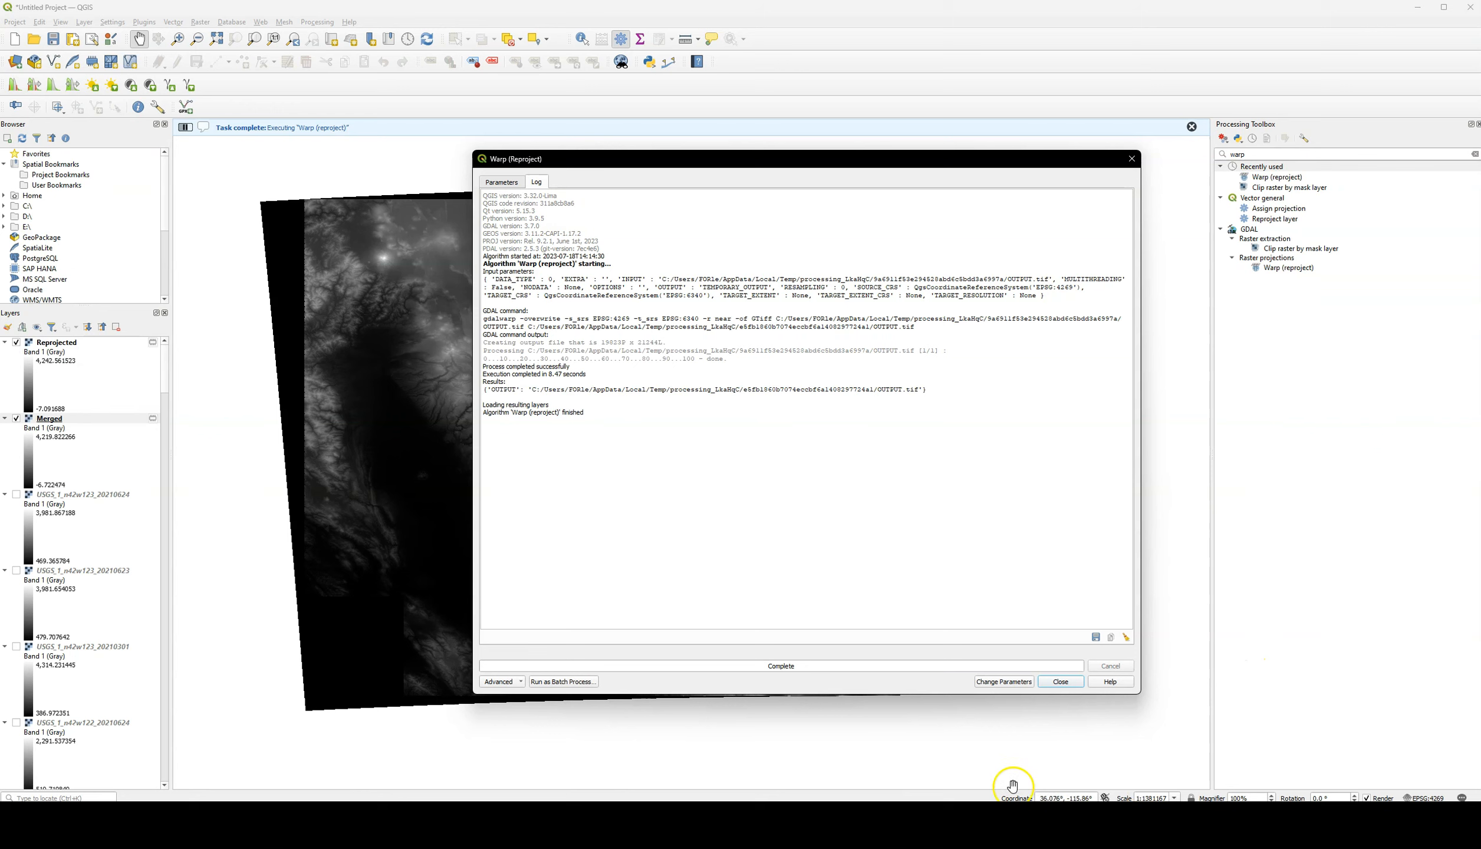
left_click(1058, 682)
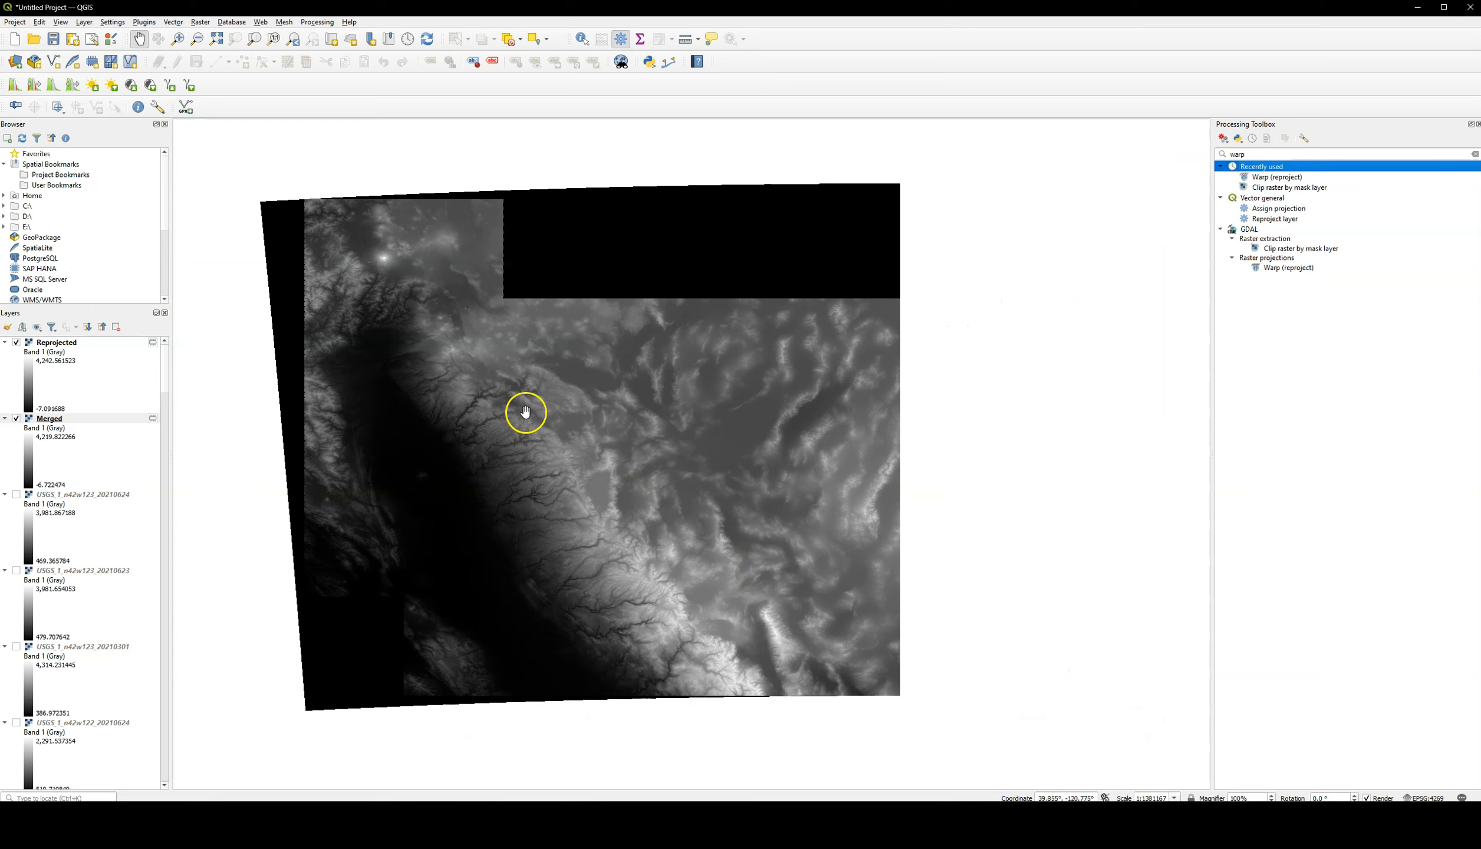
left_click(16, 418)
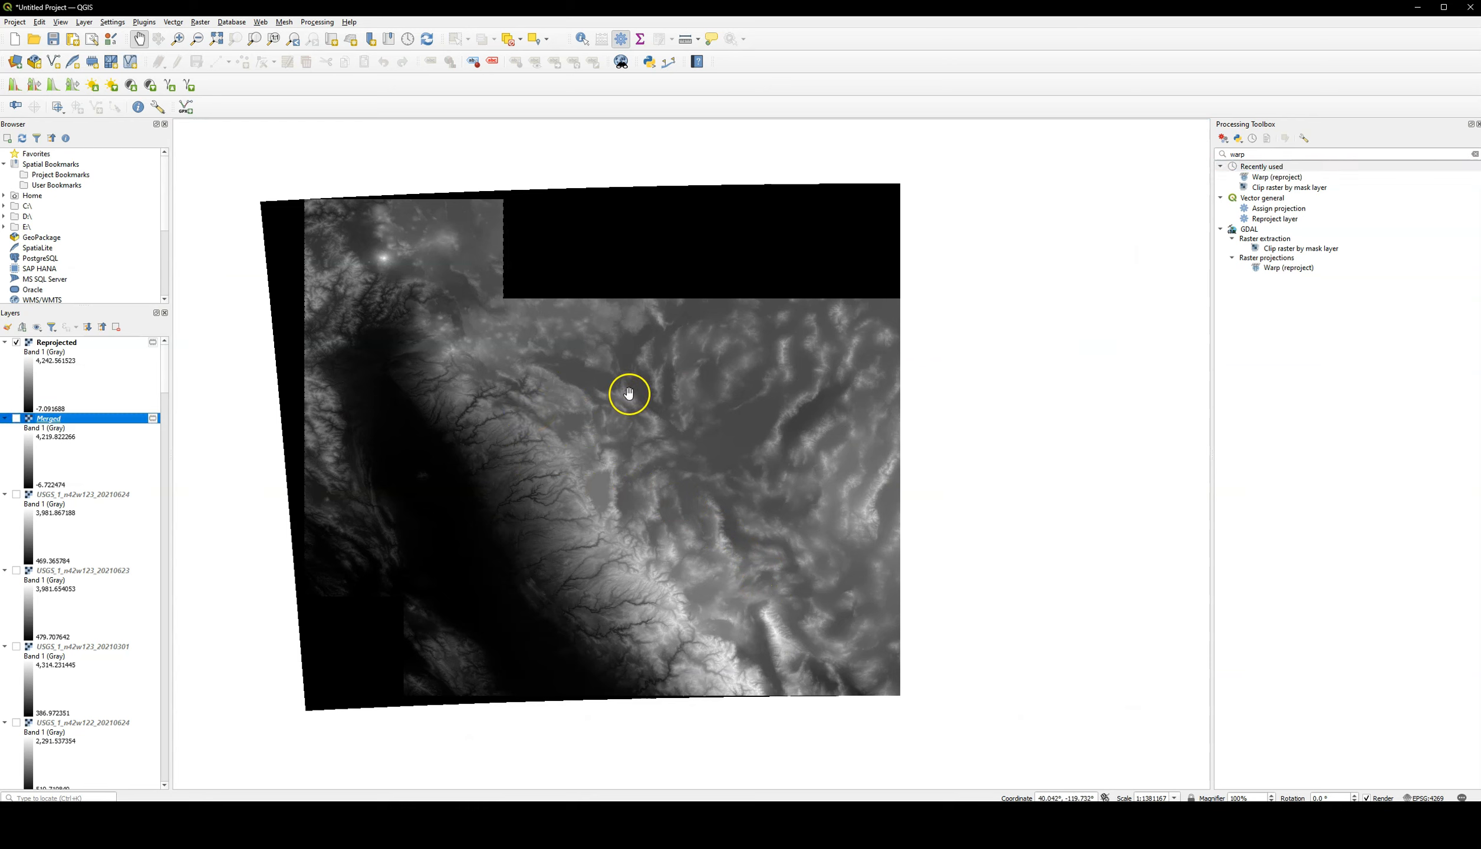
left_click(73, 342)
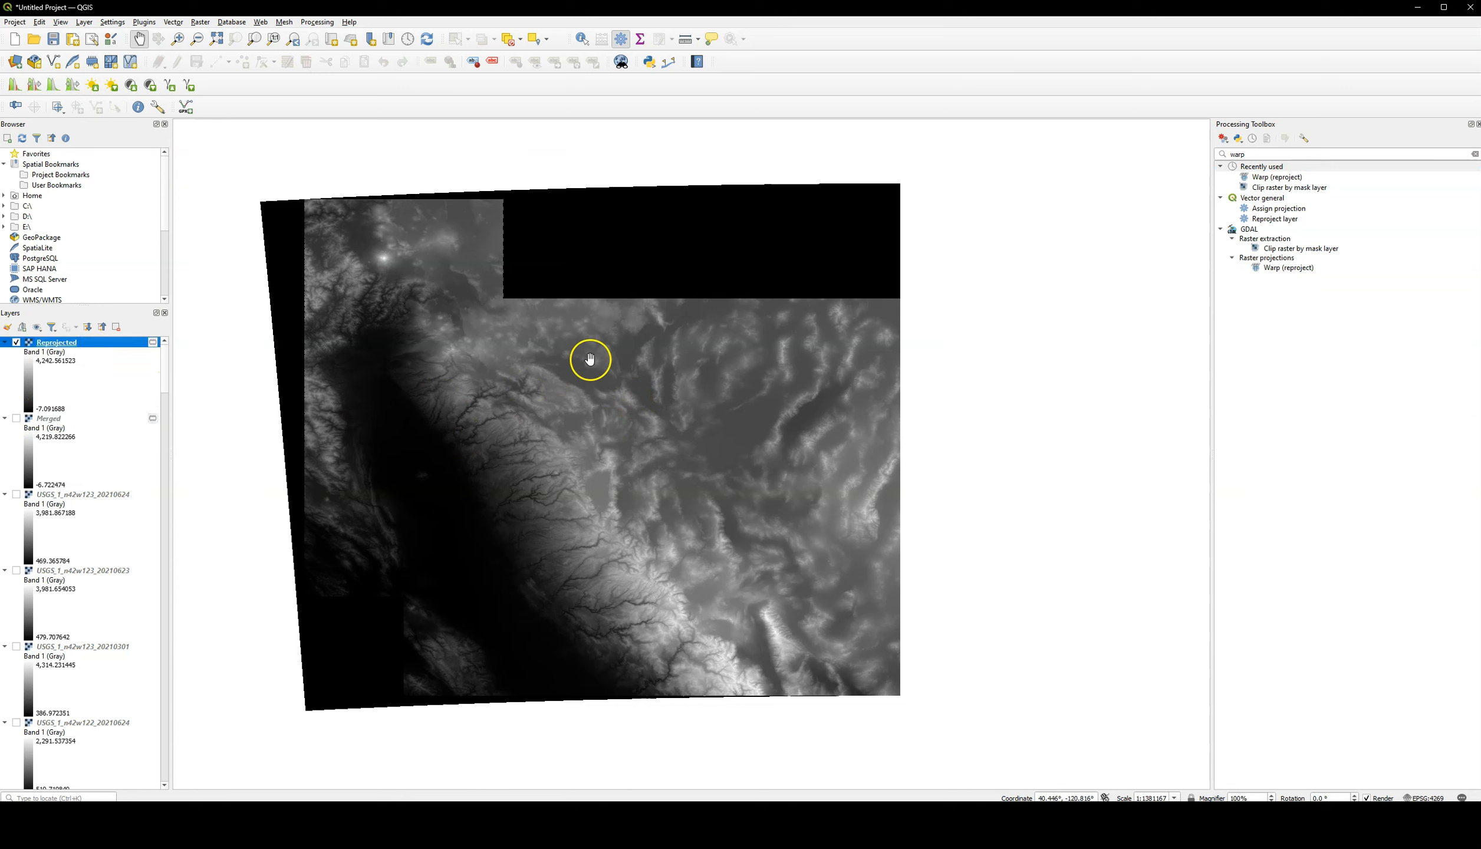